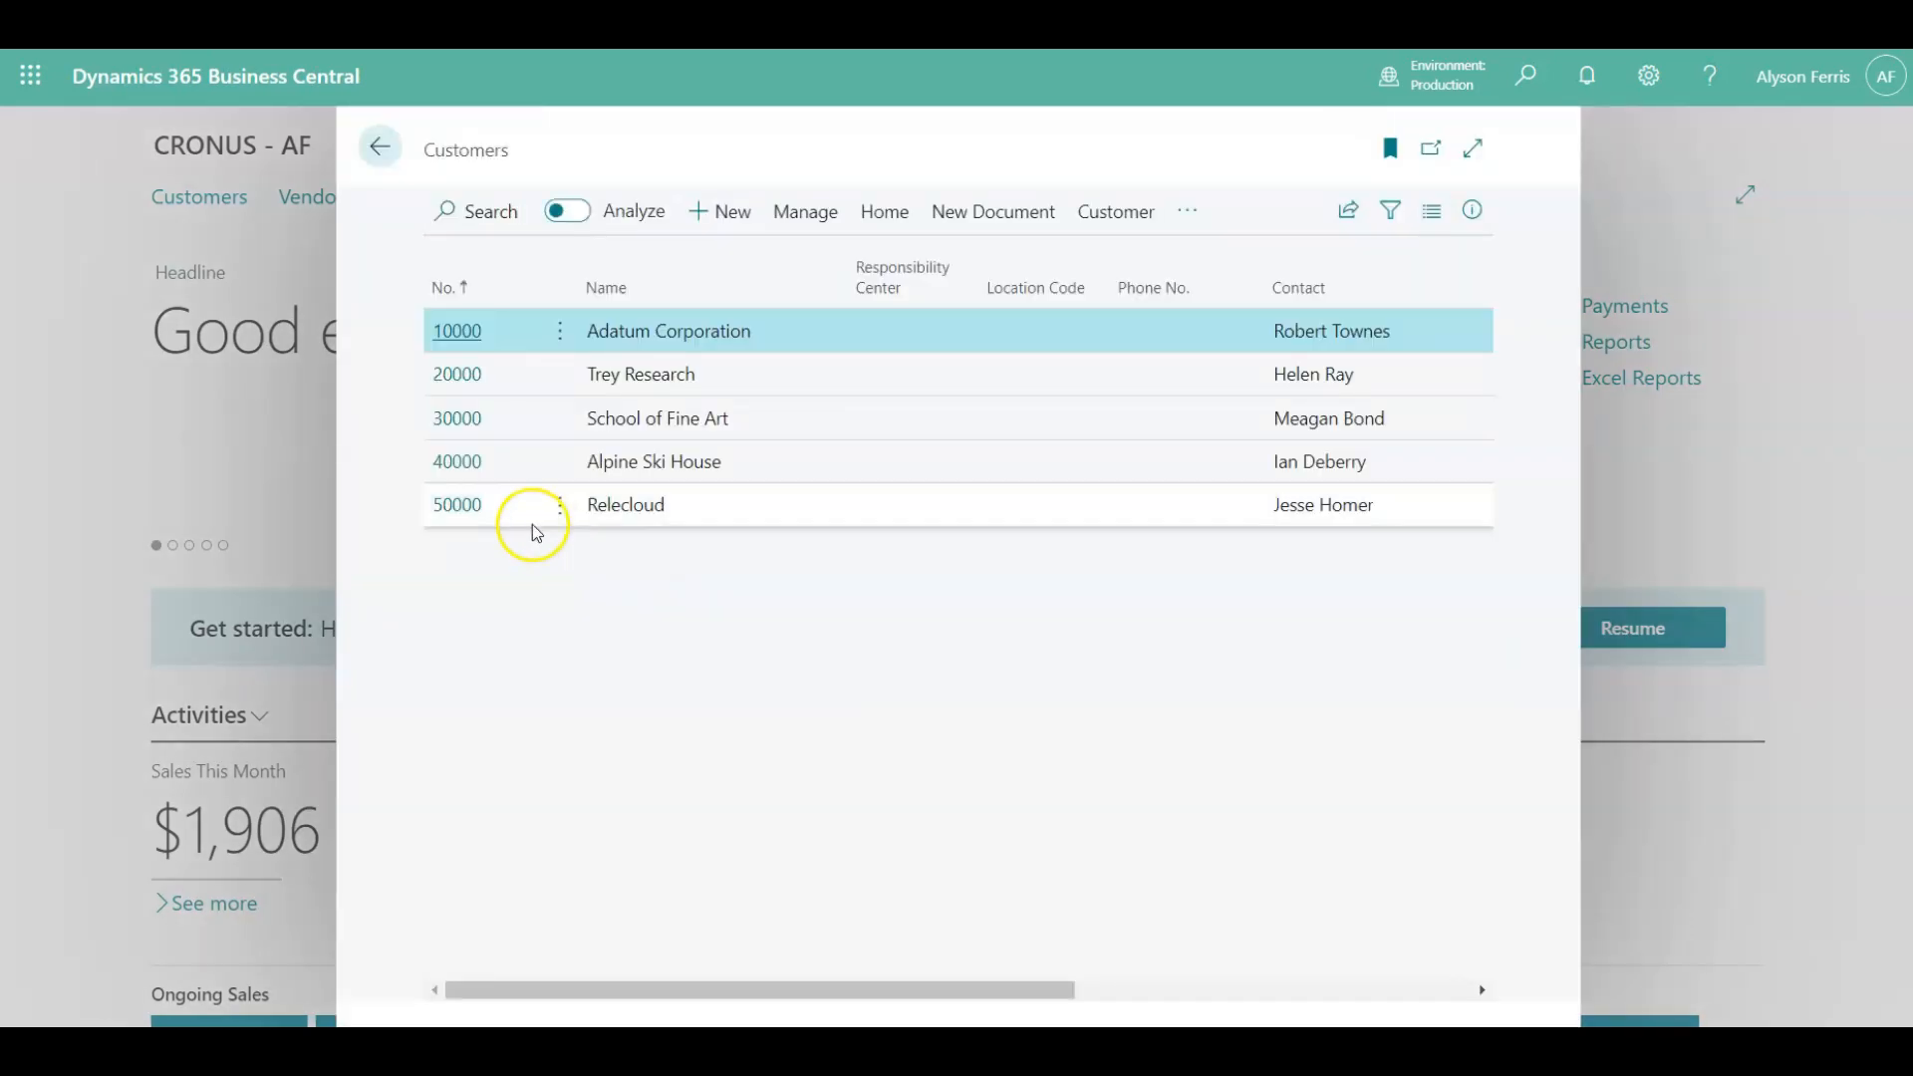
Open customer 30000 School of Fine Art's card and expand it to full page.
click(450, 424)
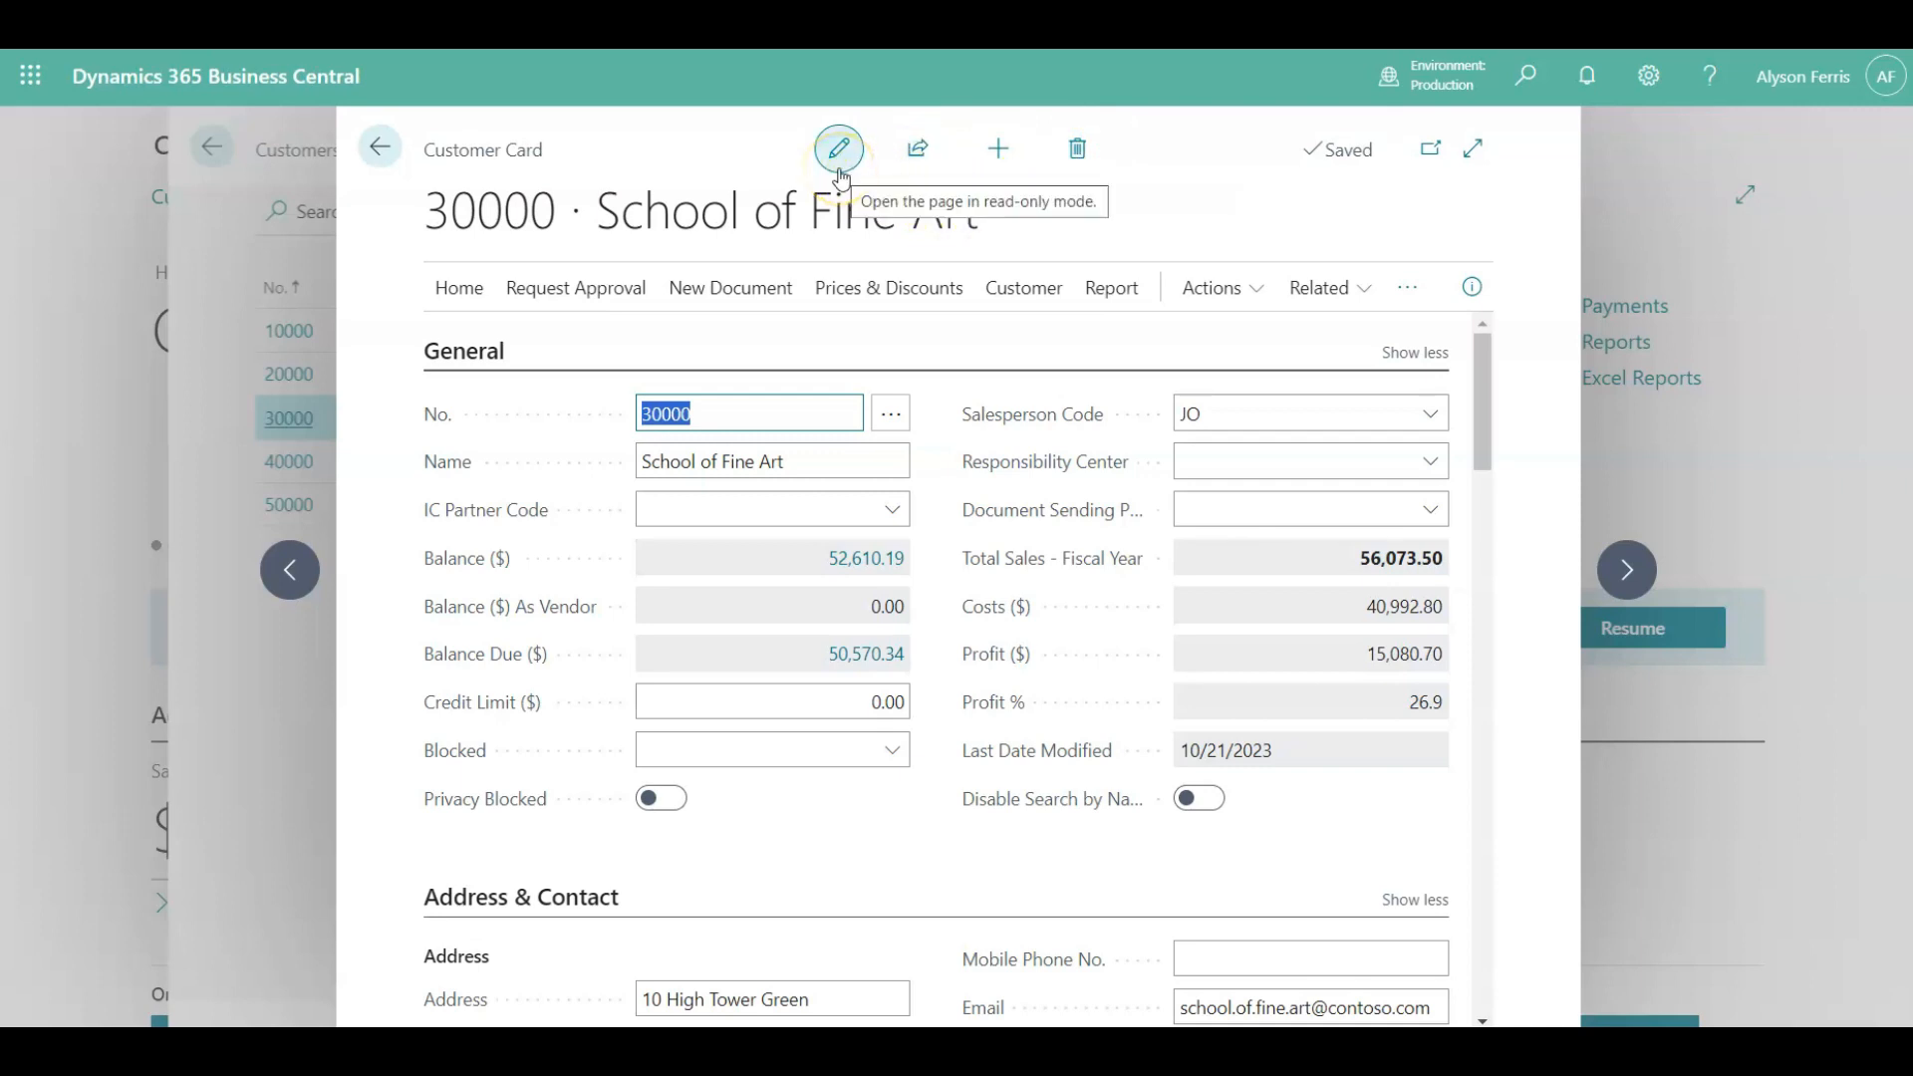
click(1474, 150)
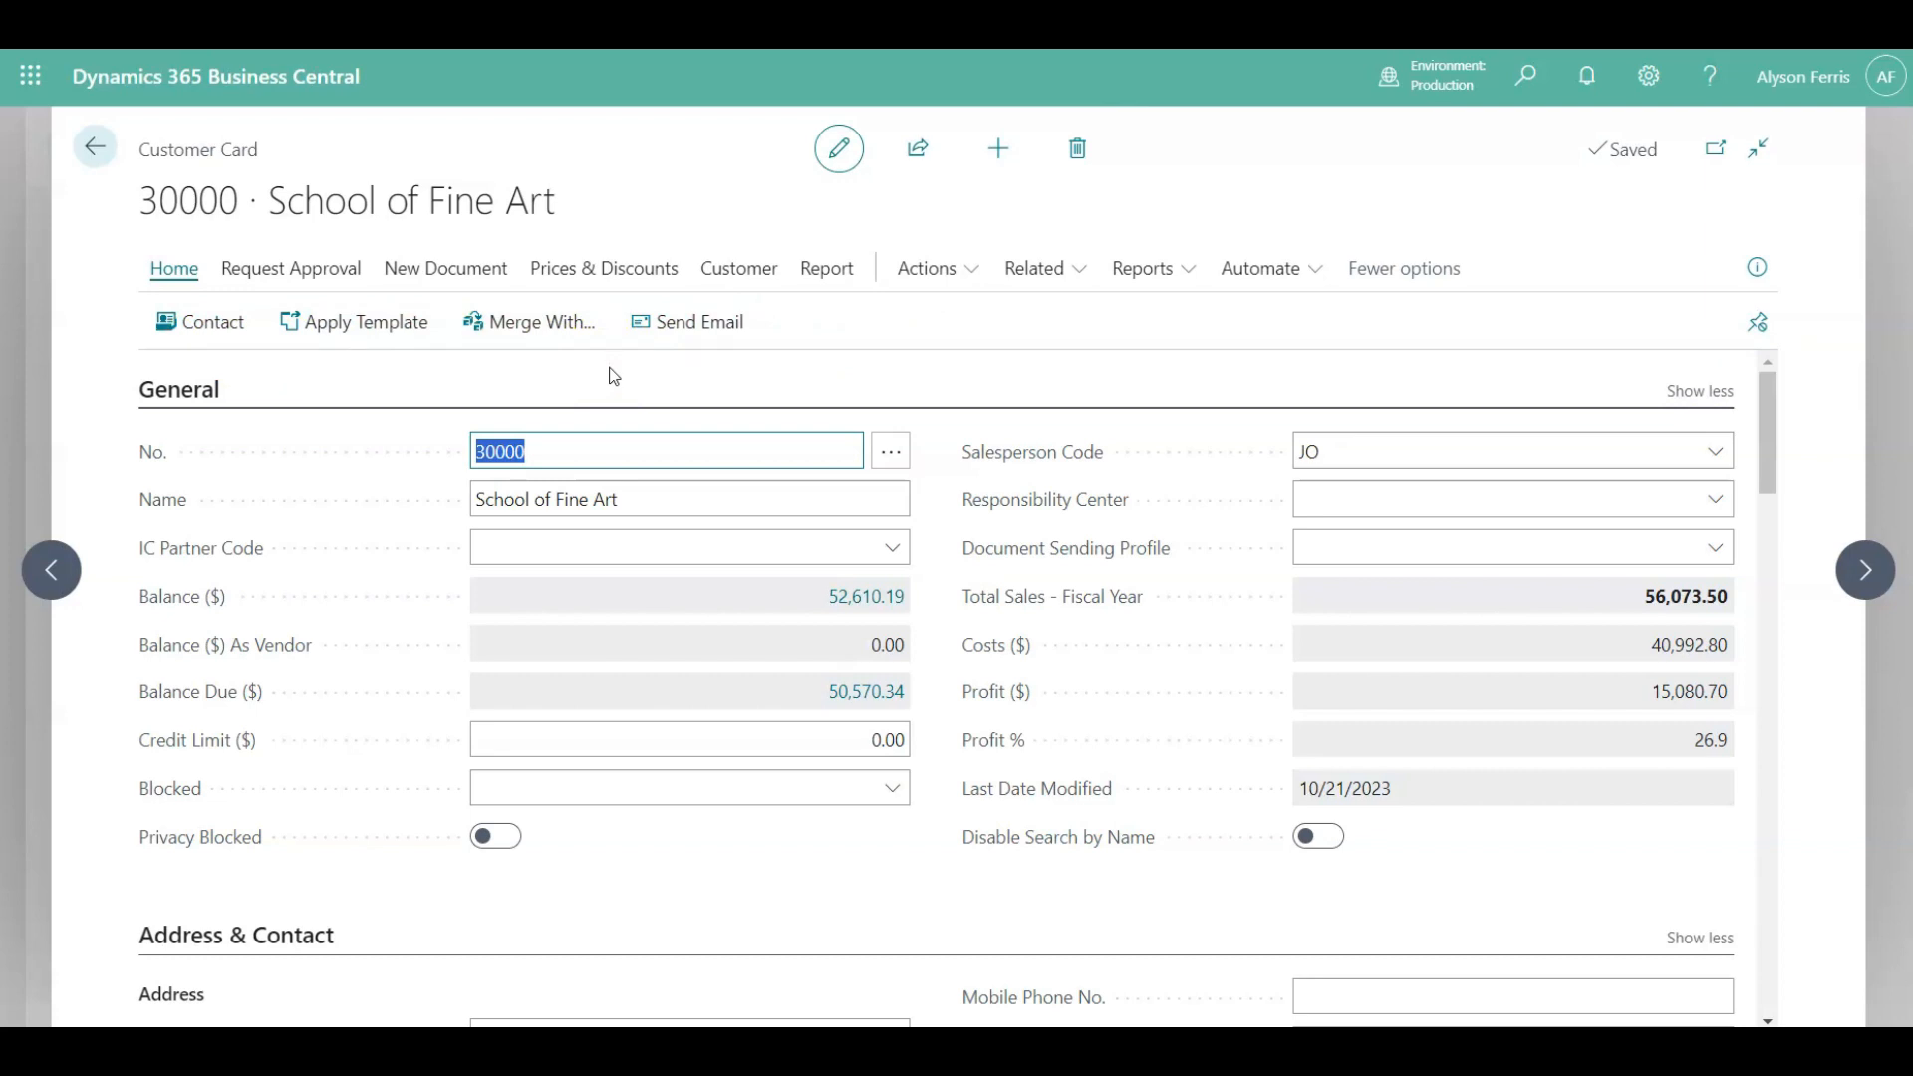
Toggle the General section between fewer and more fields and collapse and expand it.
click(259, 386)
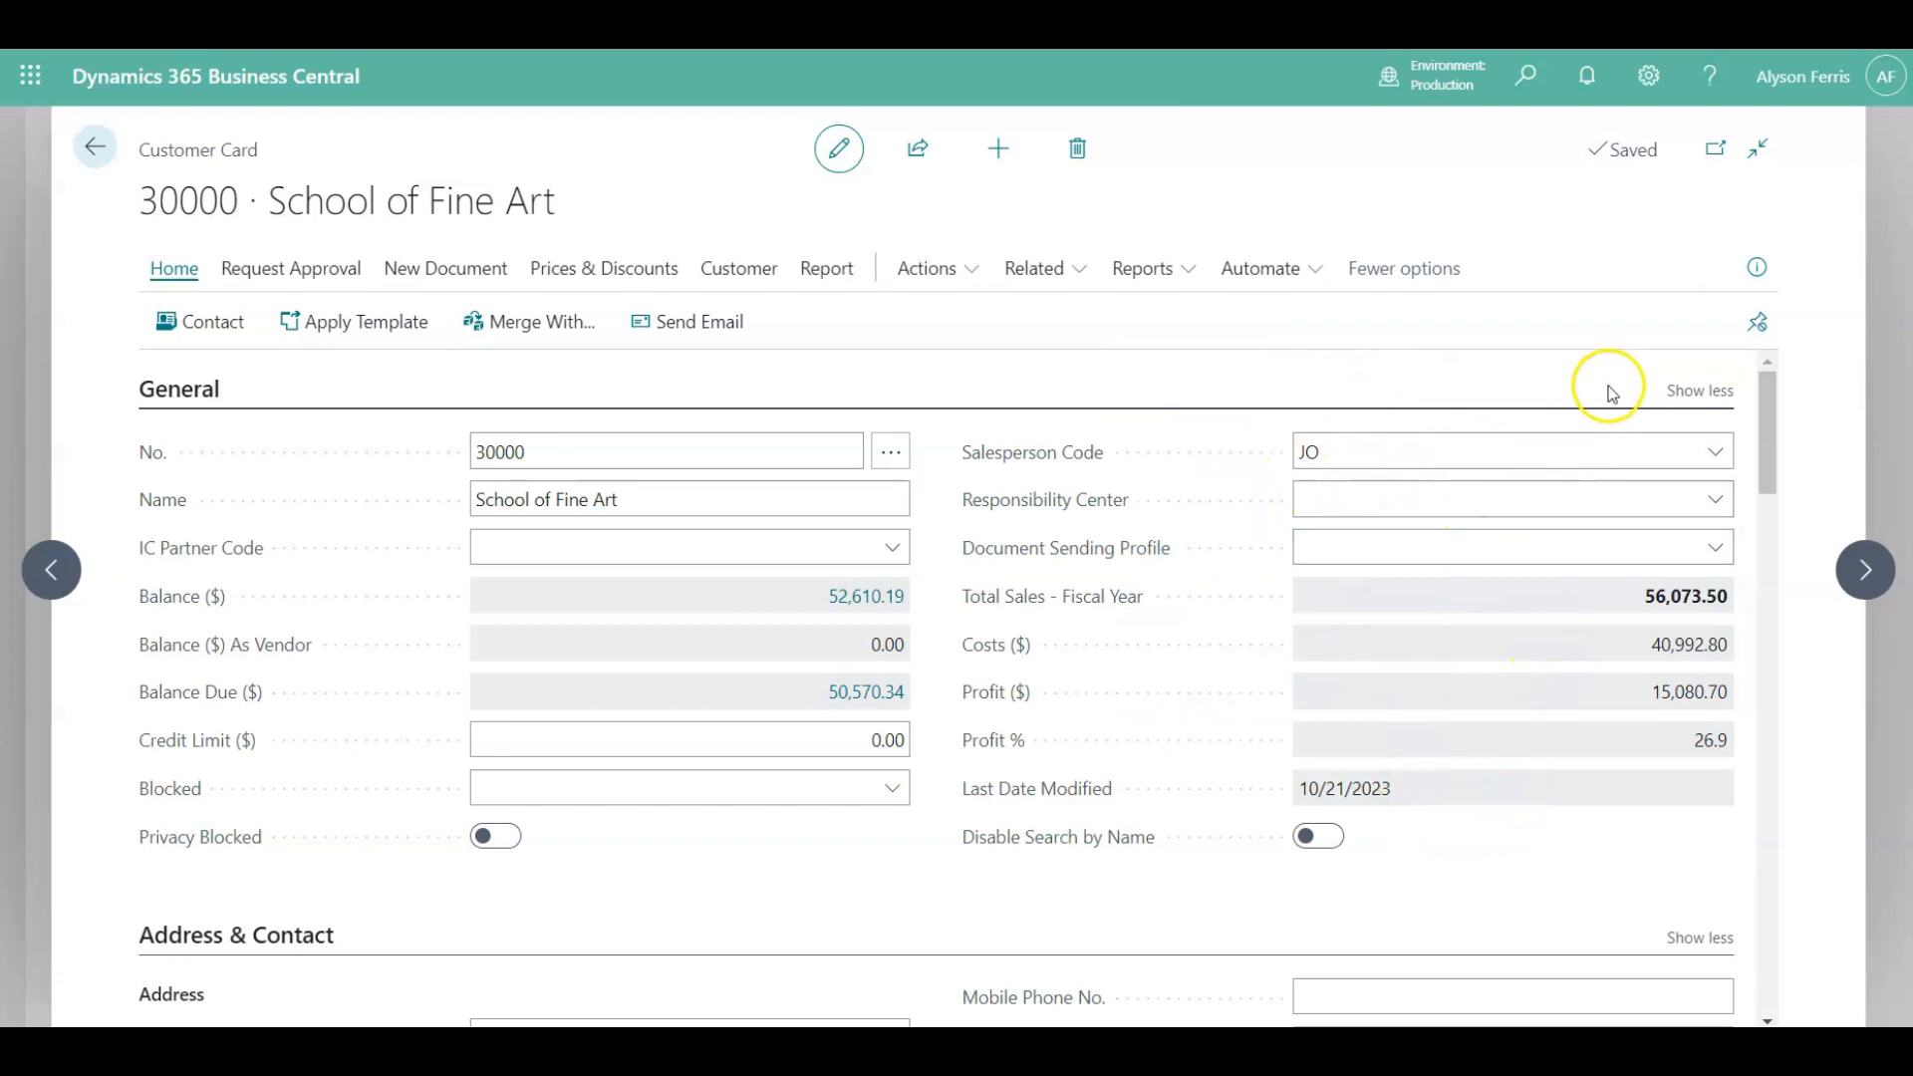
click(1684, 392)
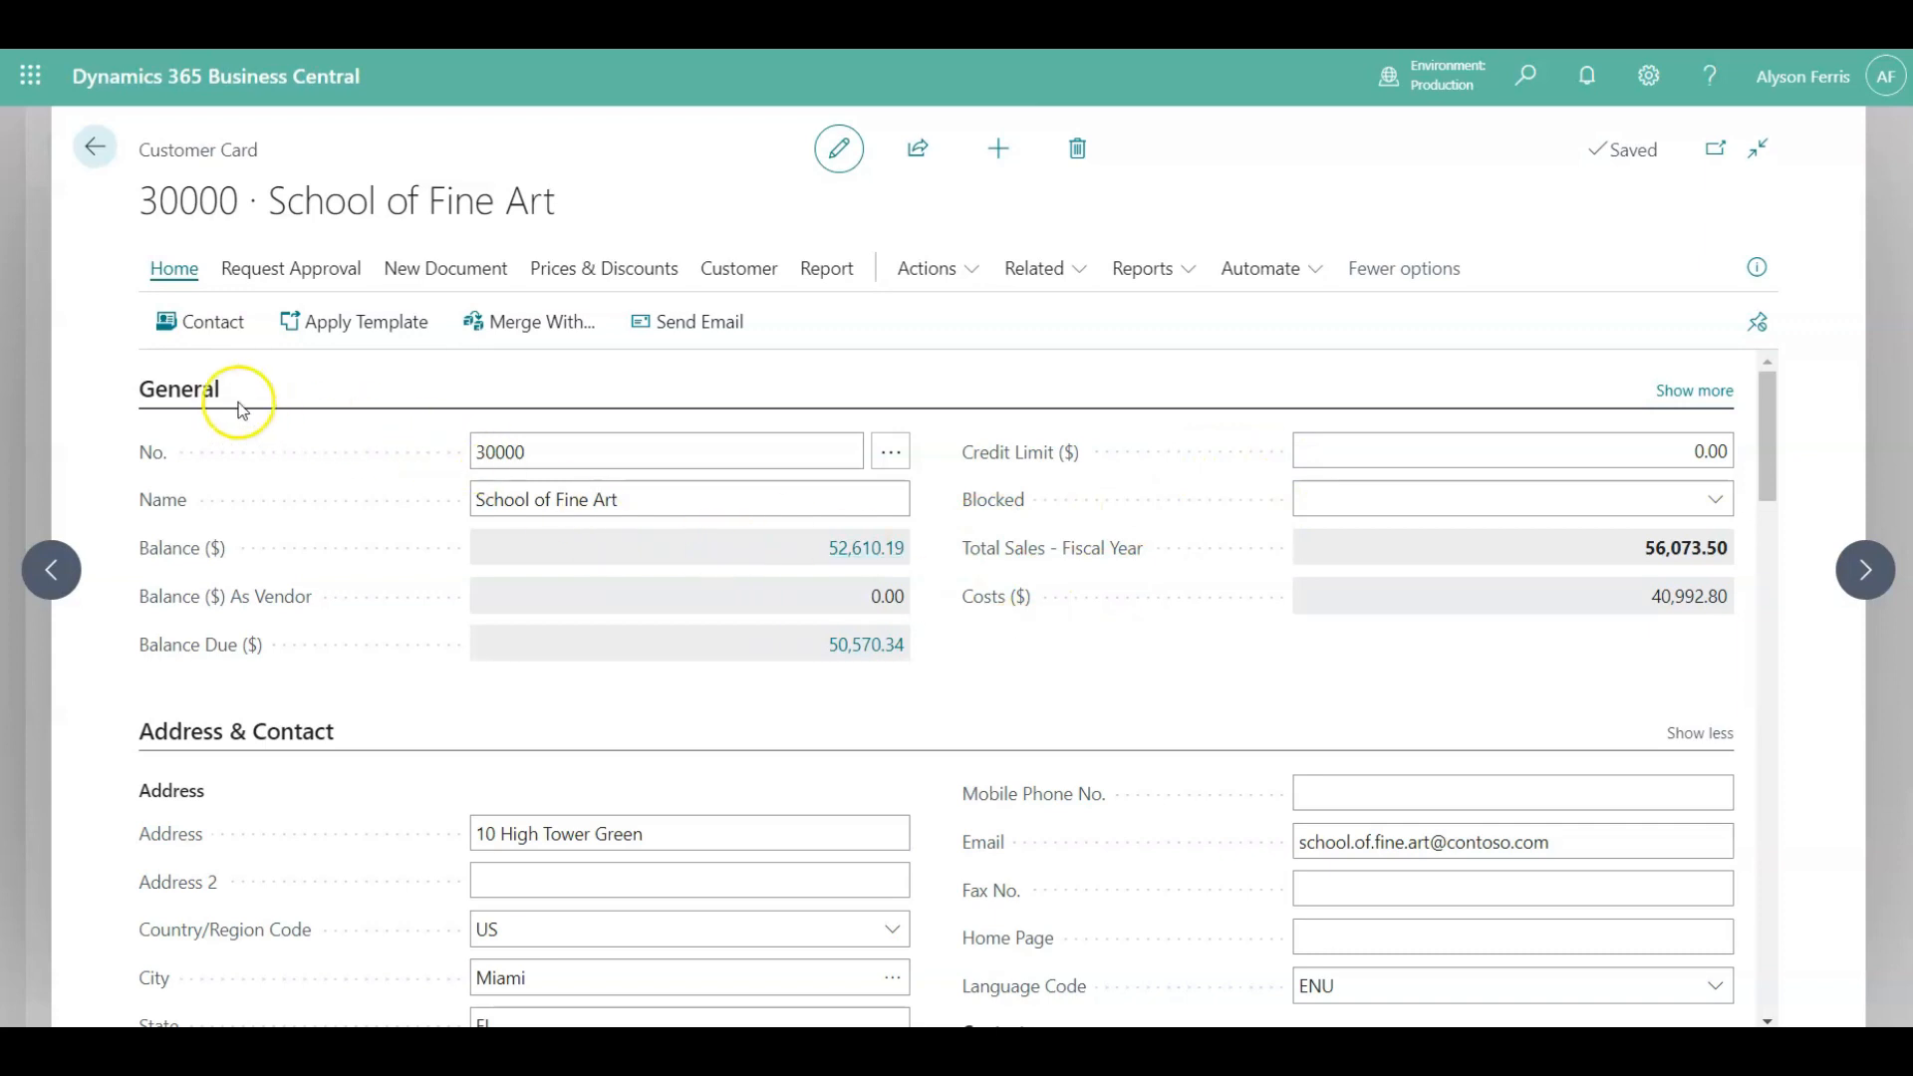
click(200, 388)
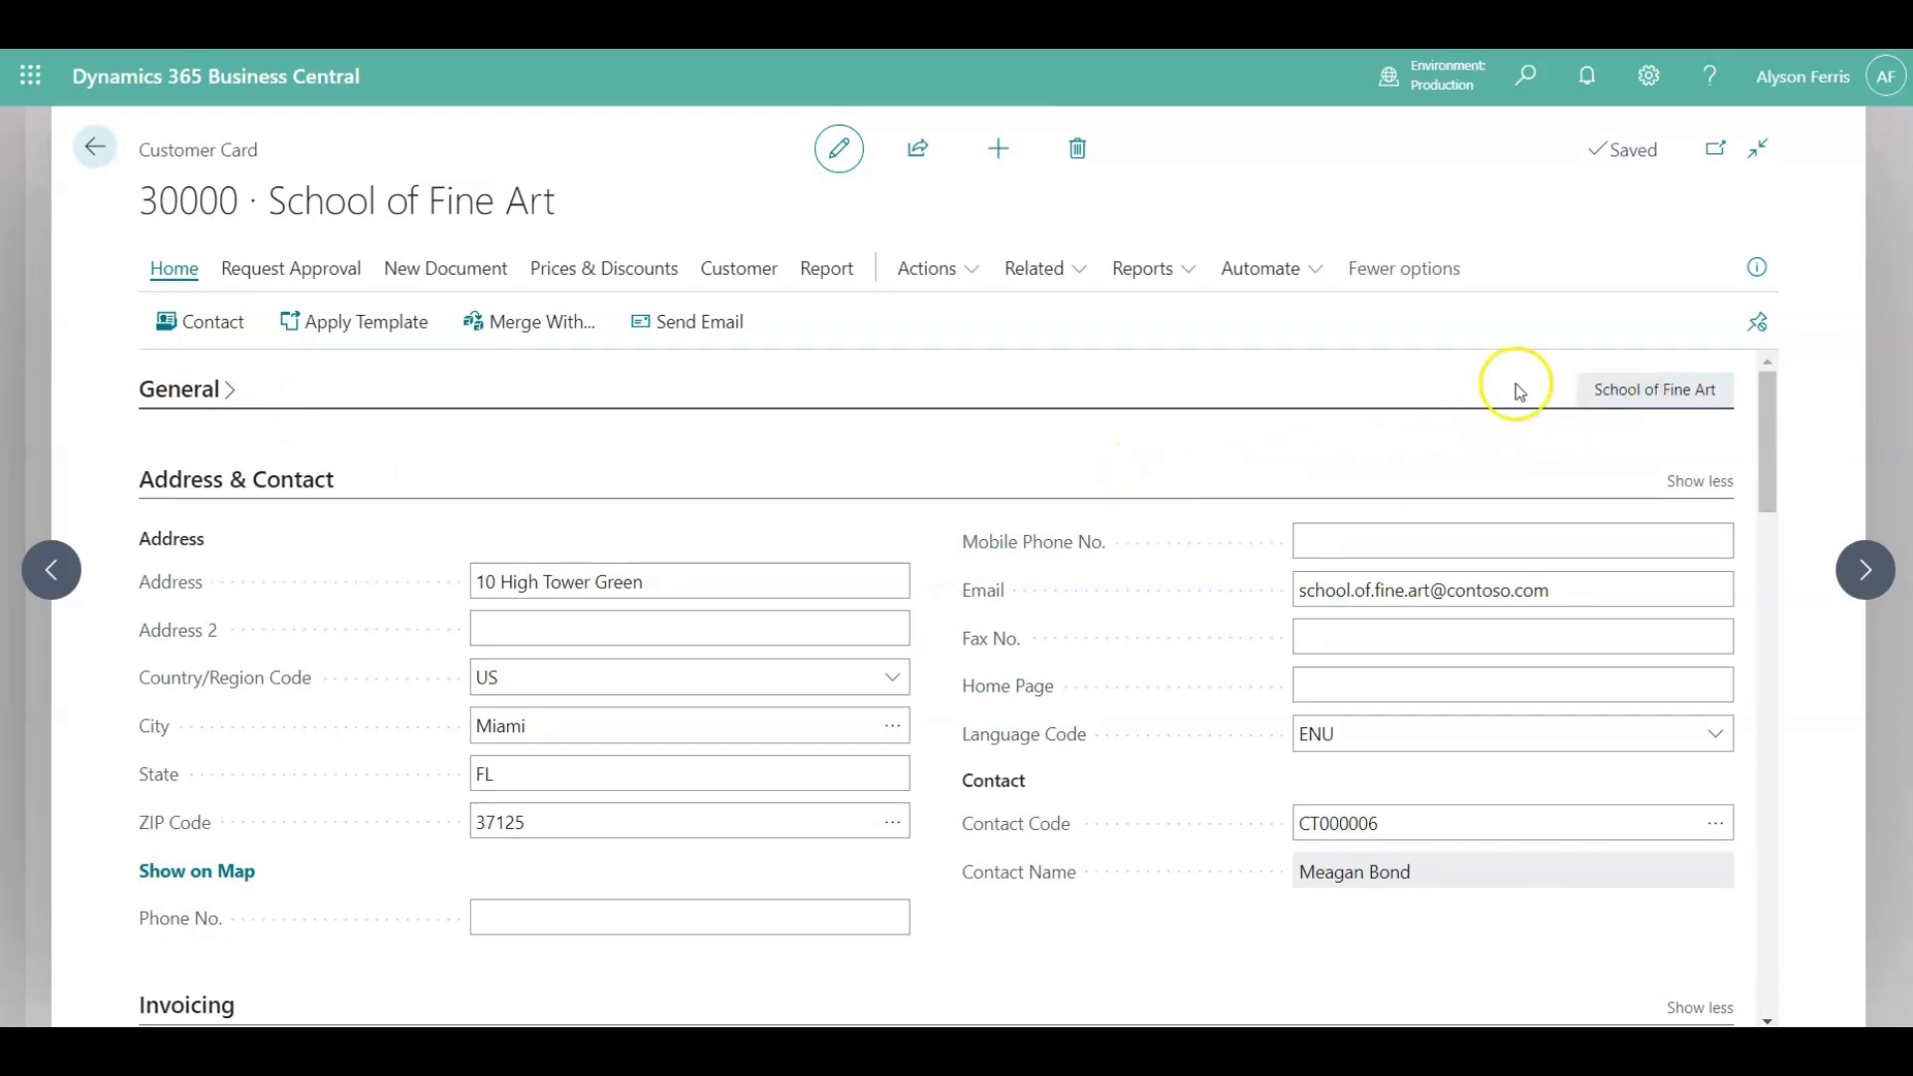
click(201, 393)
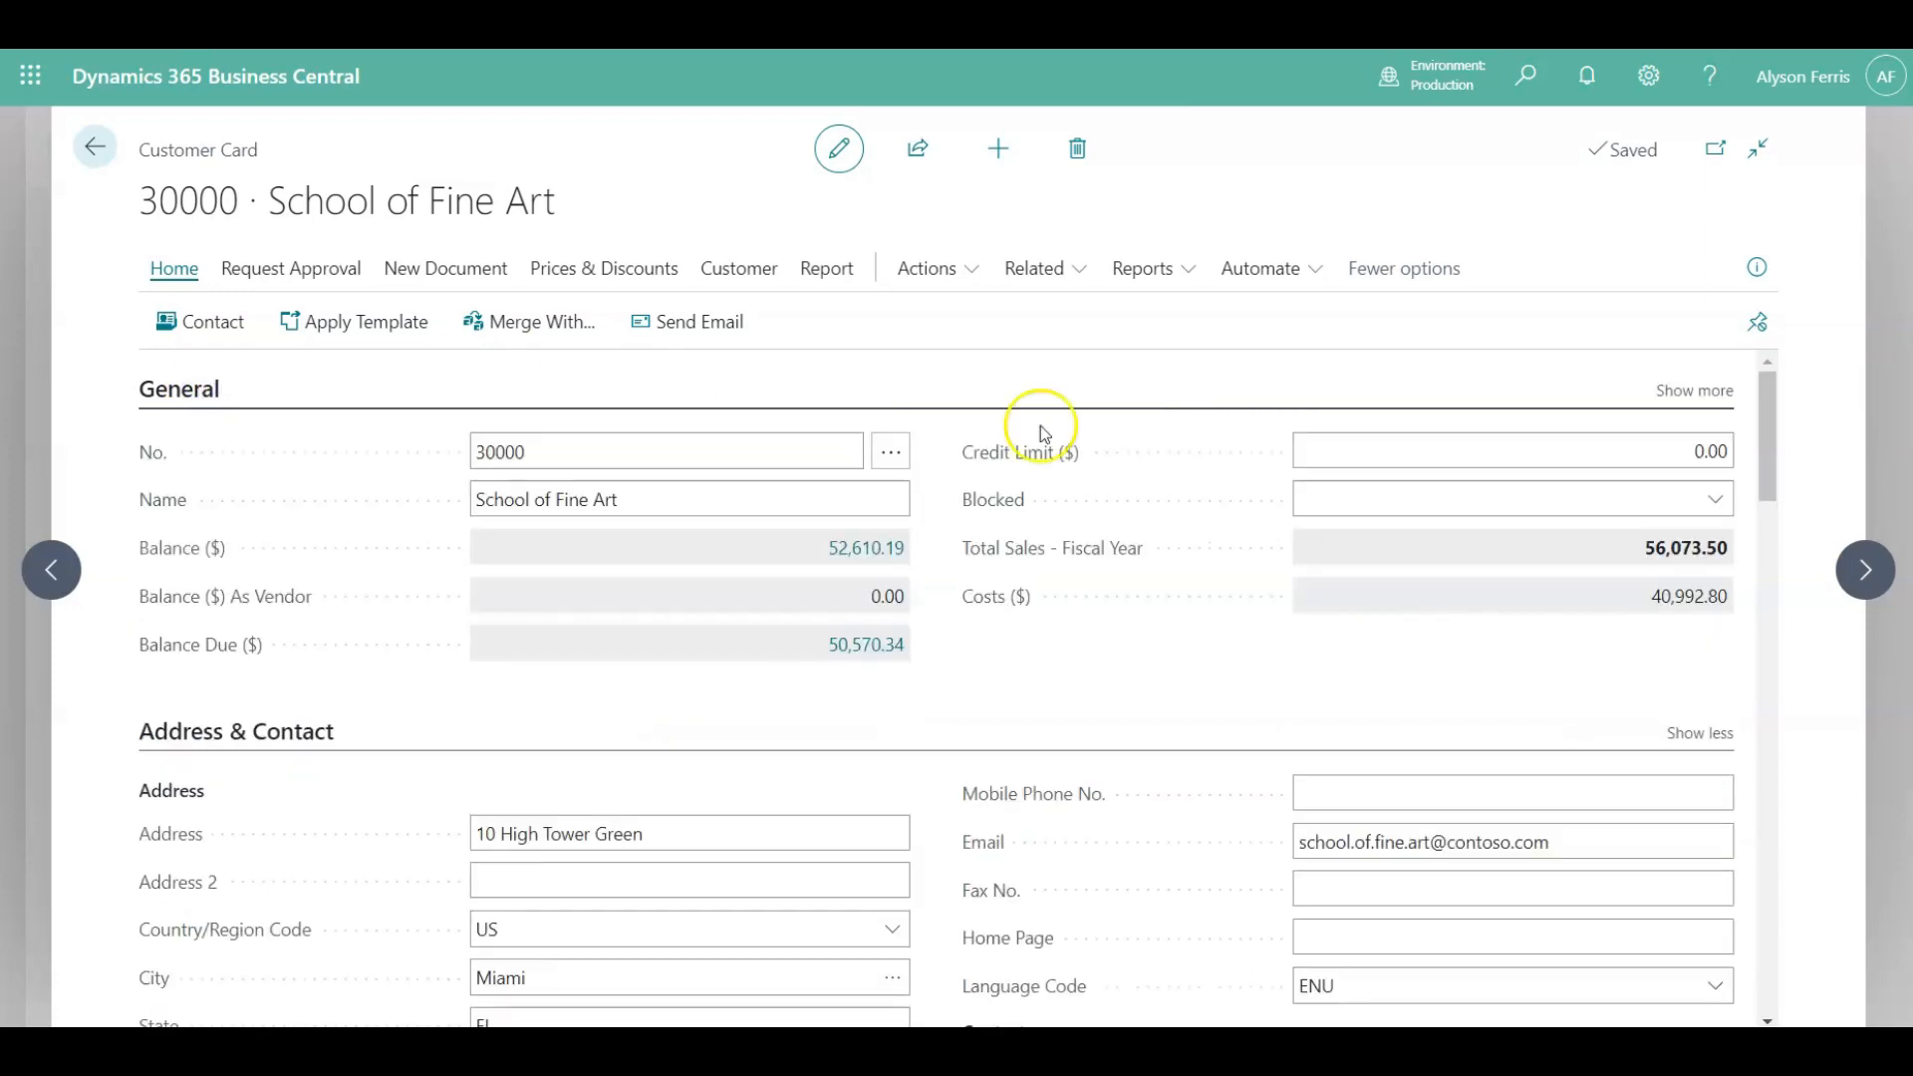
click(1678, 392)
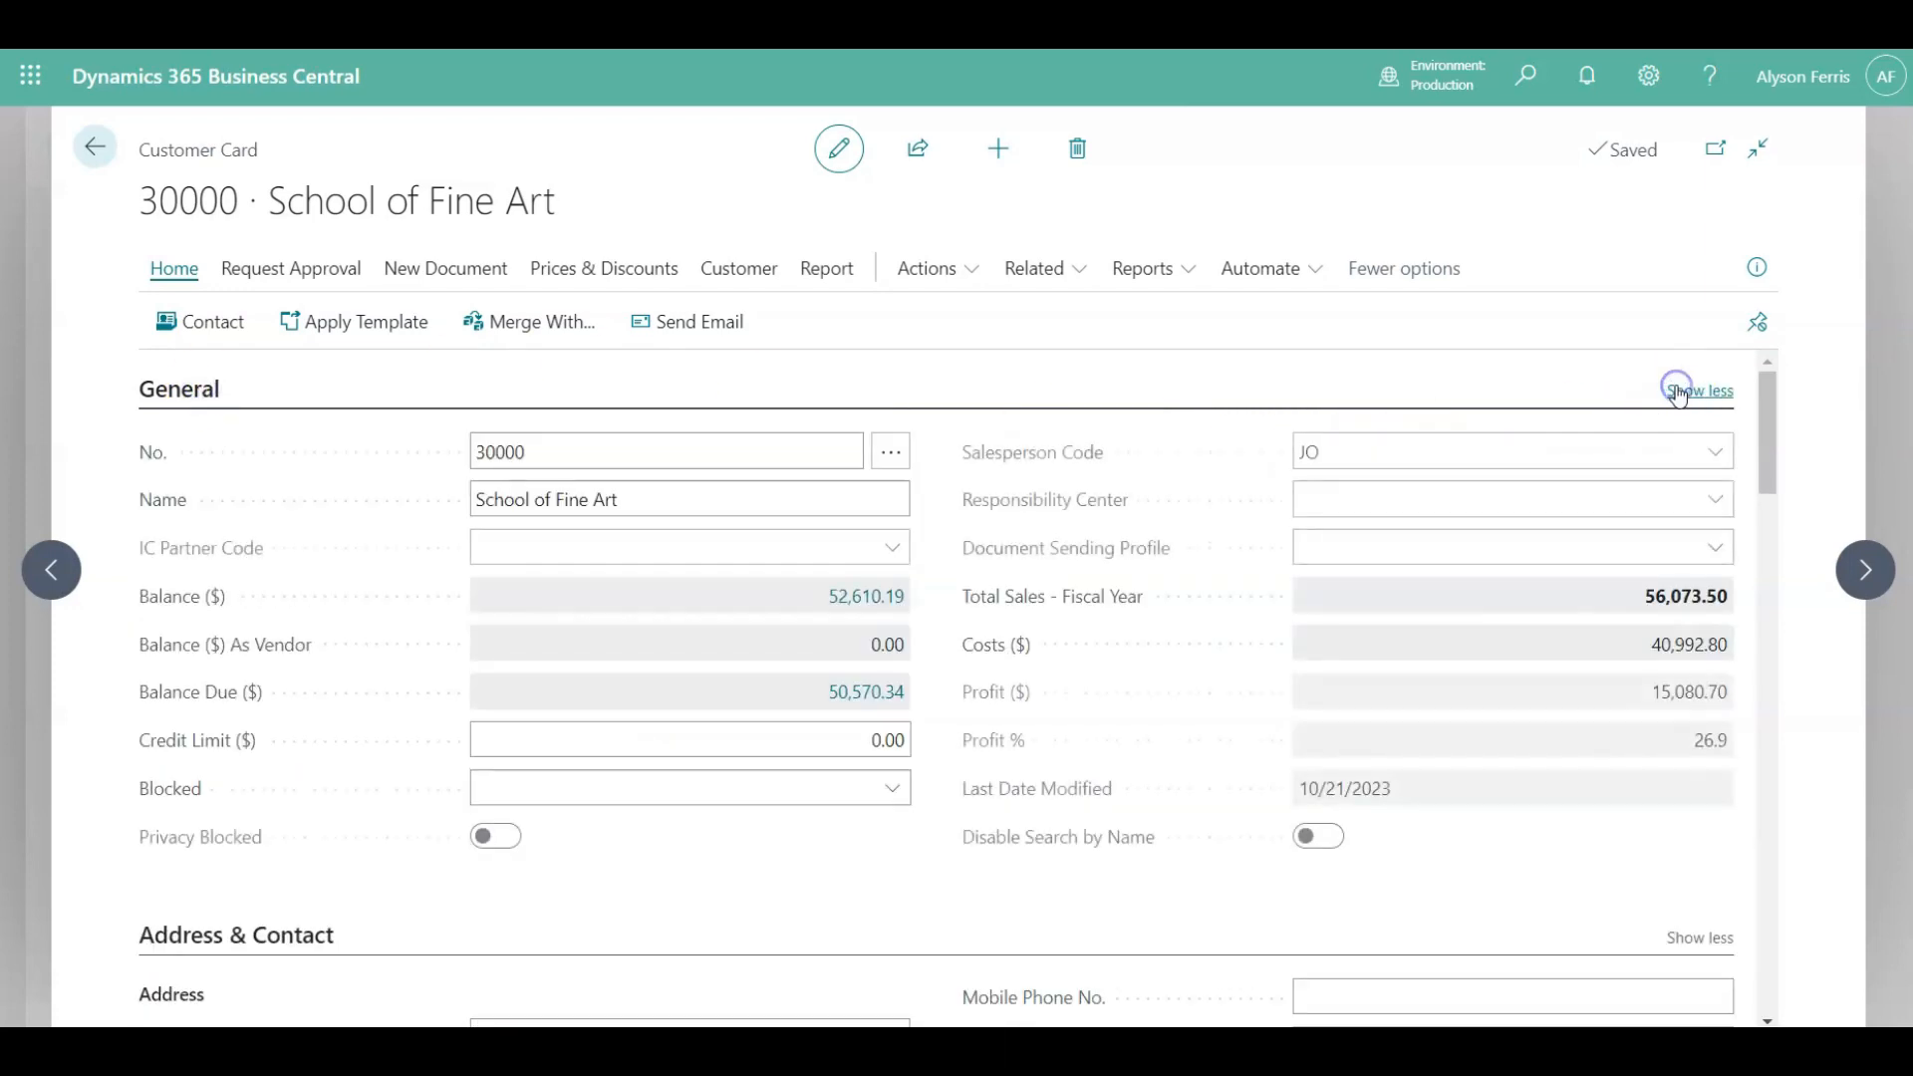
Personalize the customer card so Balance Due appears in the General section's collapsed summary, then check it by collapsing.
click(1650, 70)
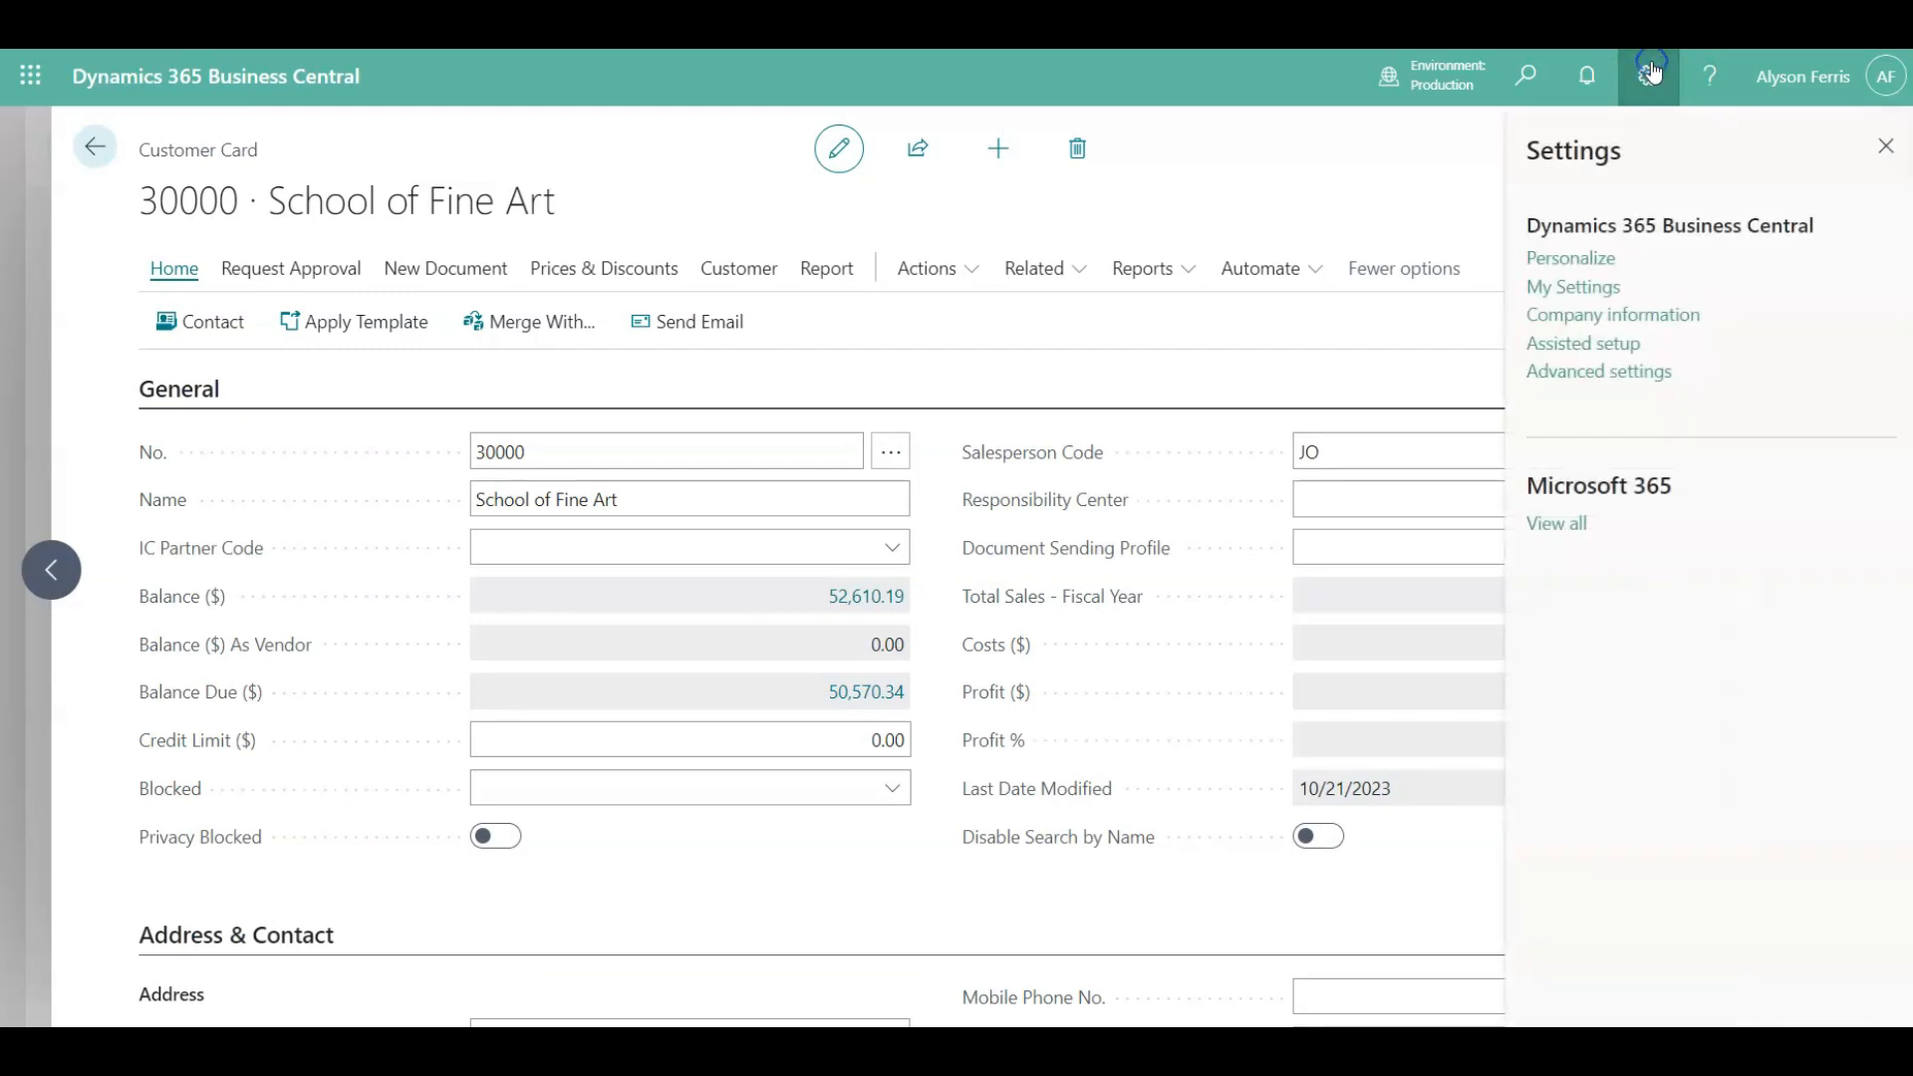
click(1558, 260)
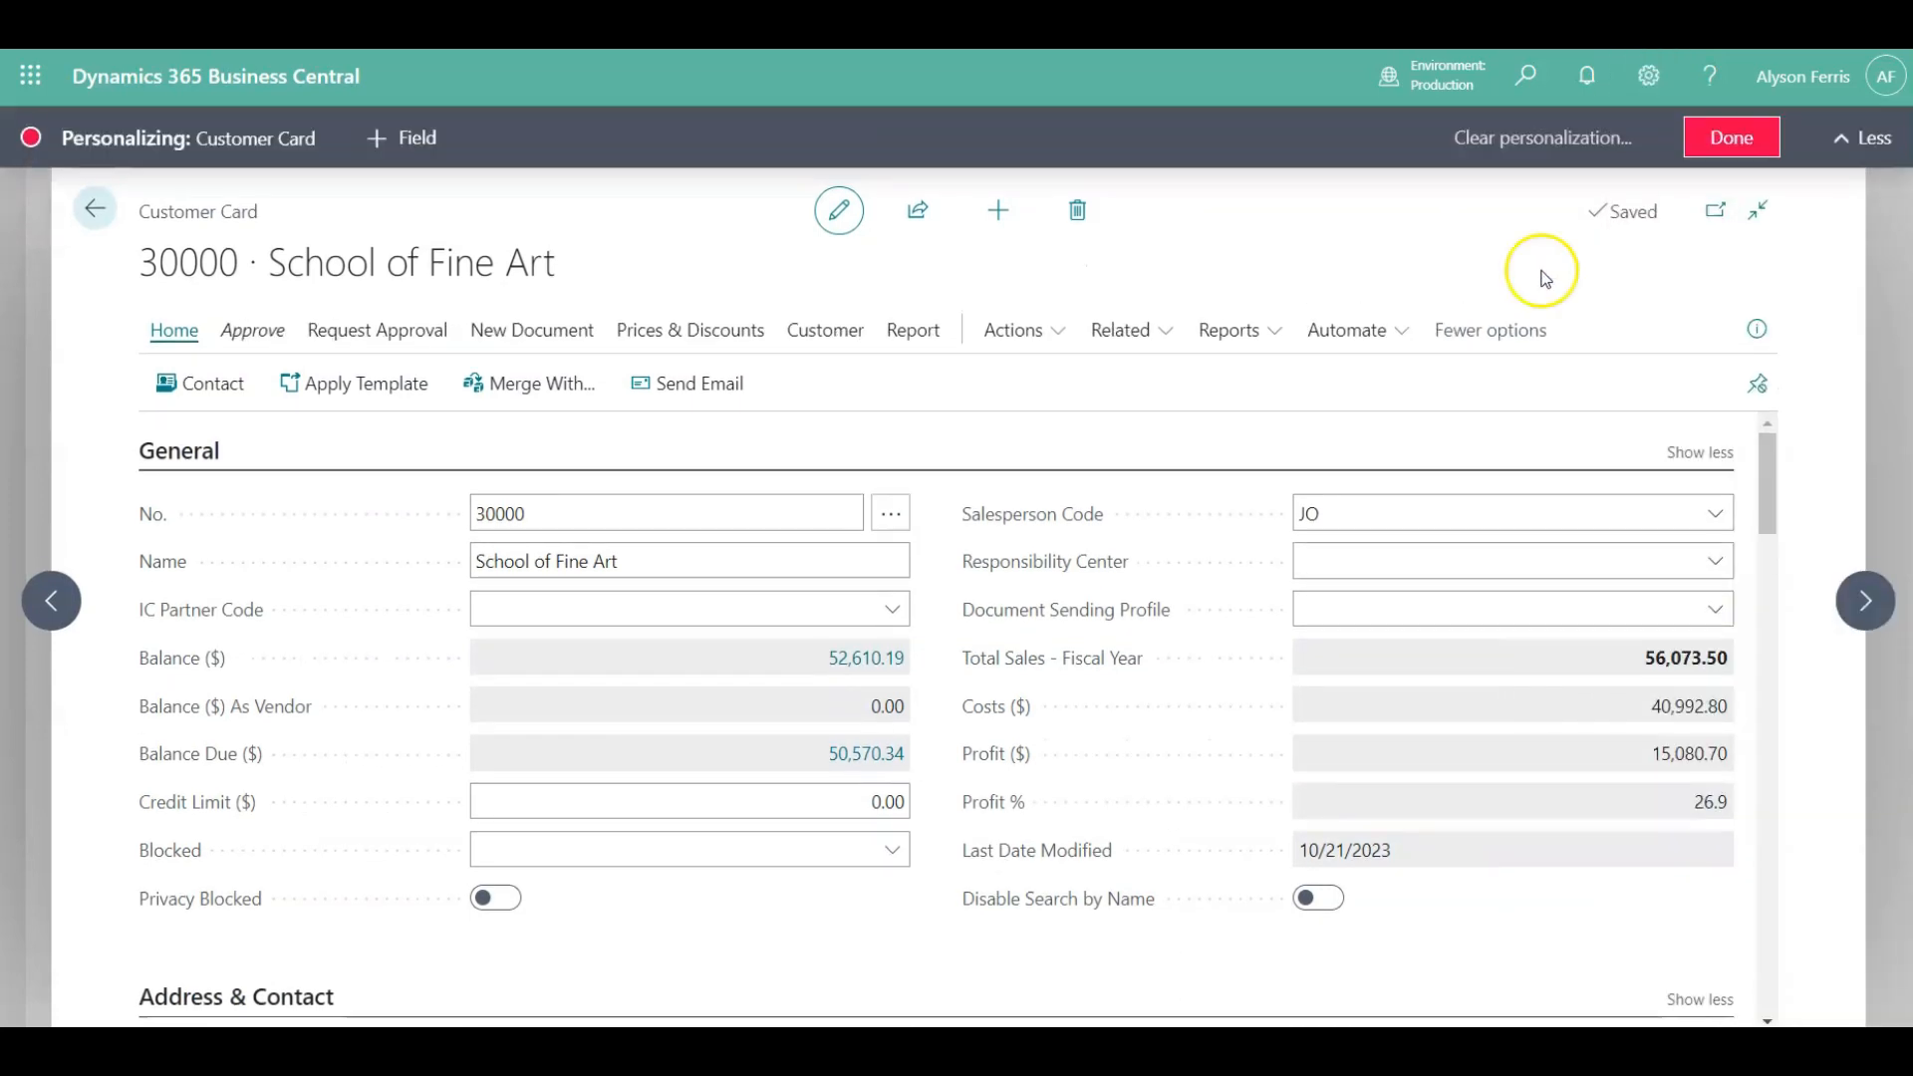
click(905, 754)
click(960, 930)
click(1729, 138)
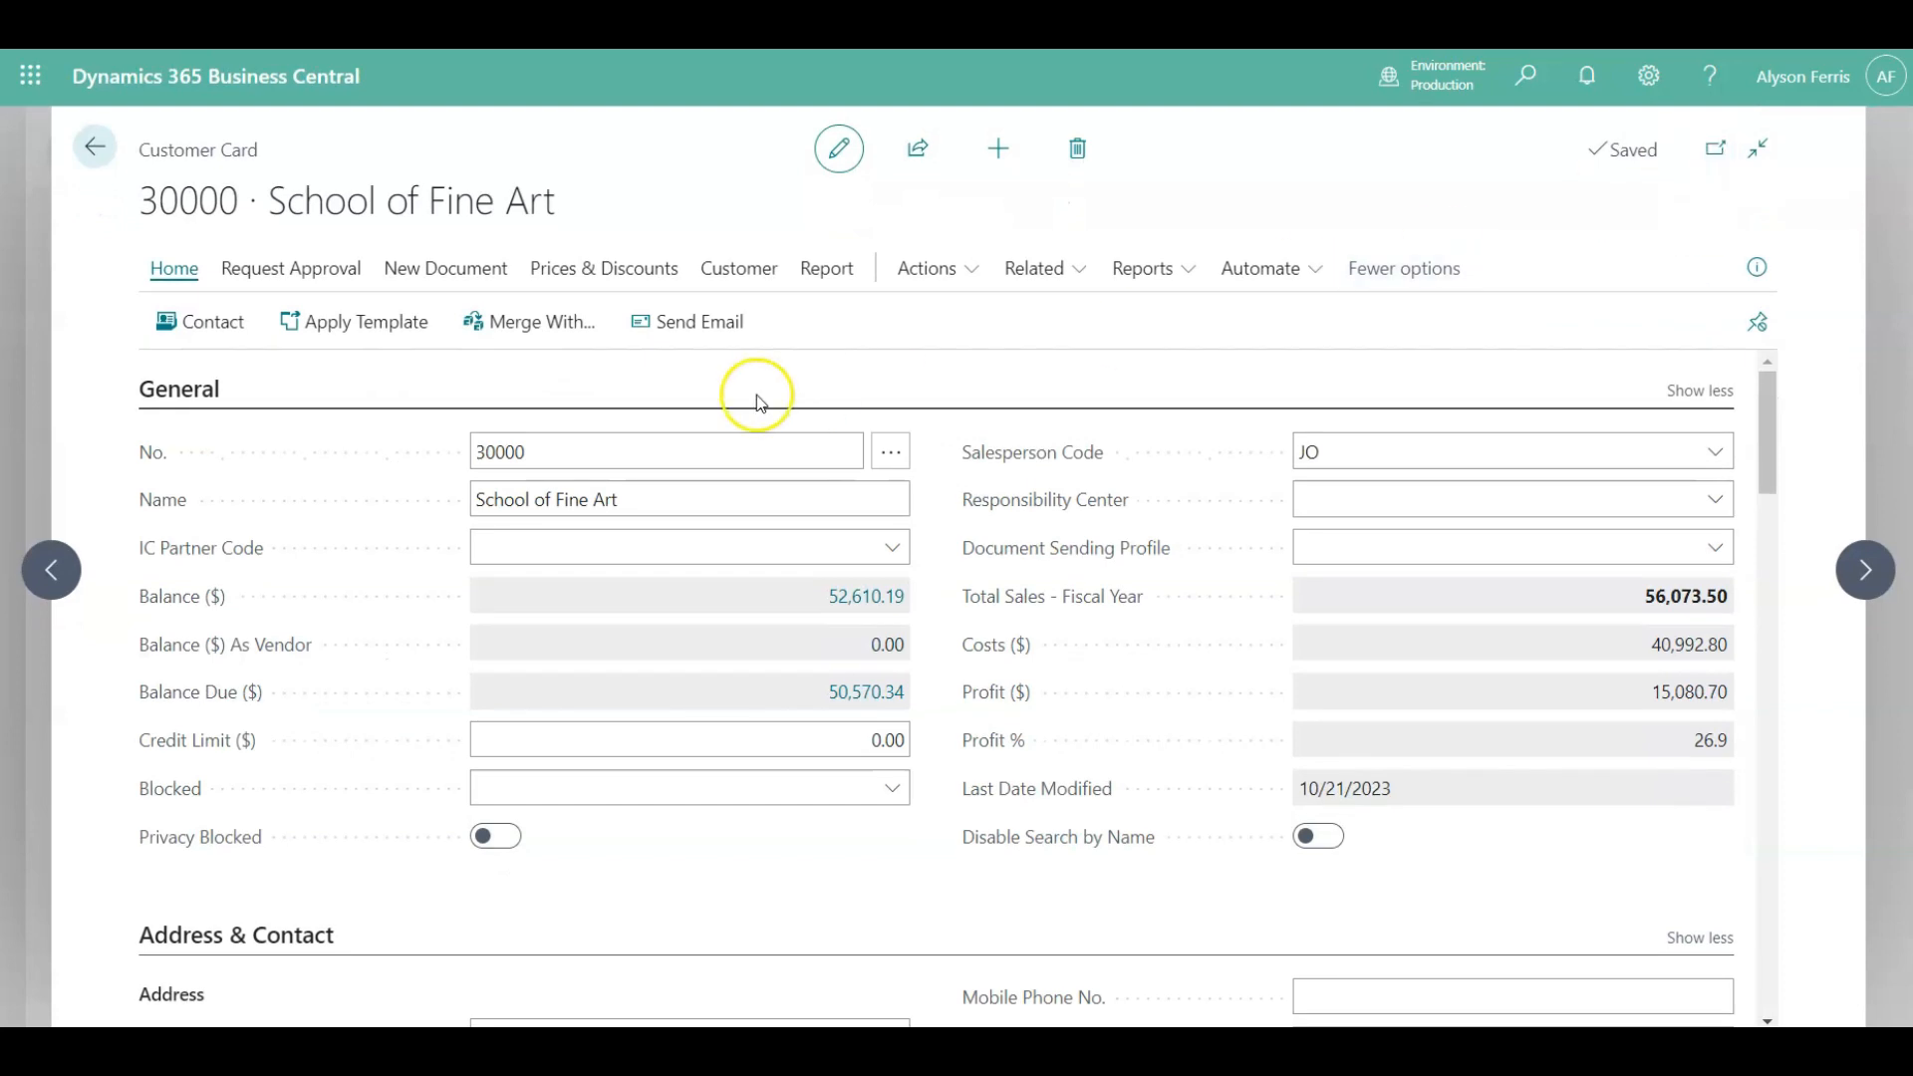
click(192, 391)
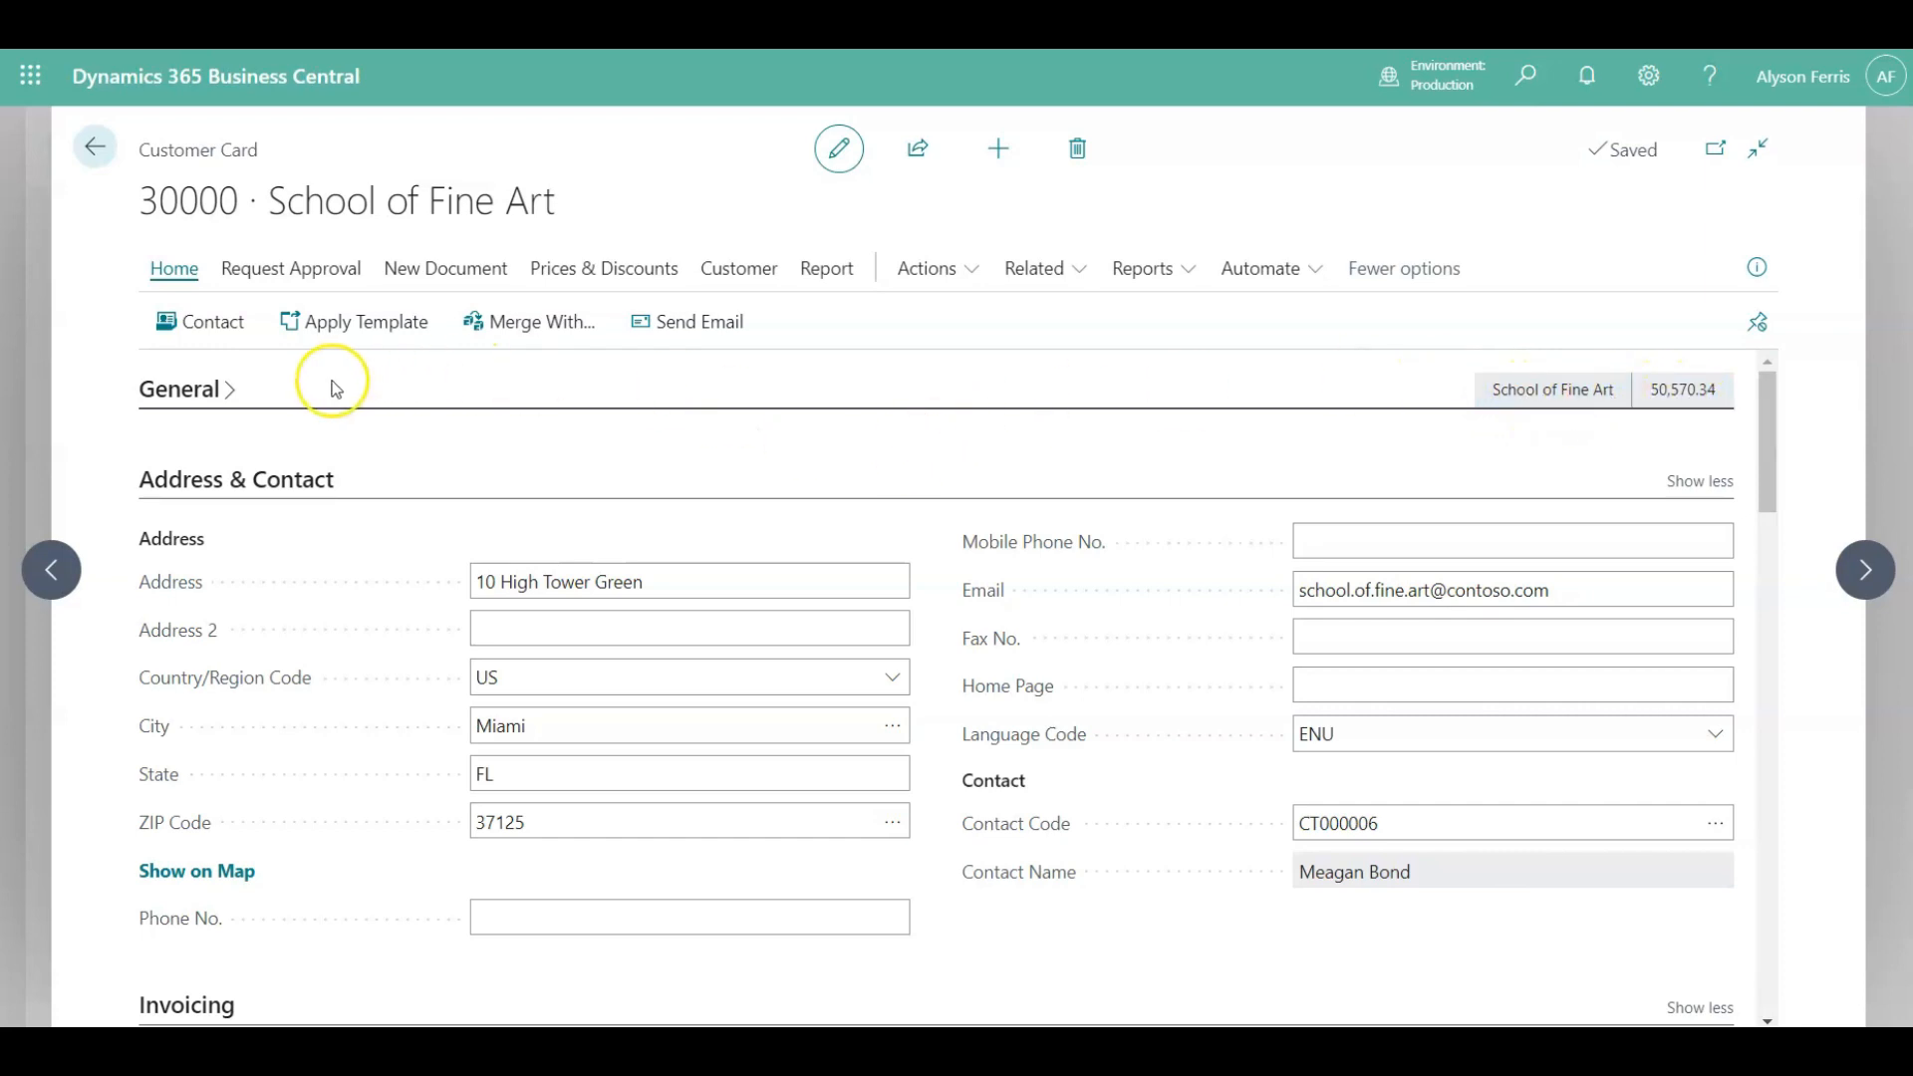
click(235, 389)
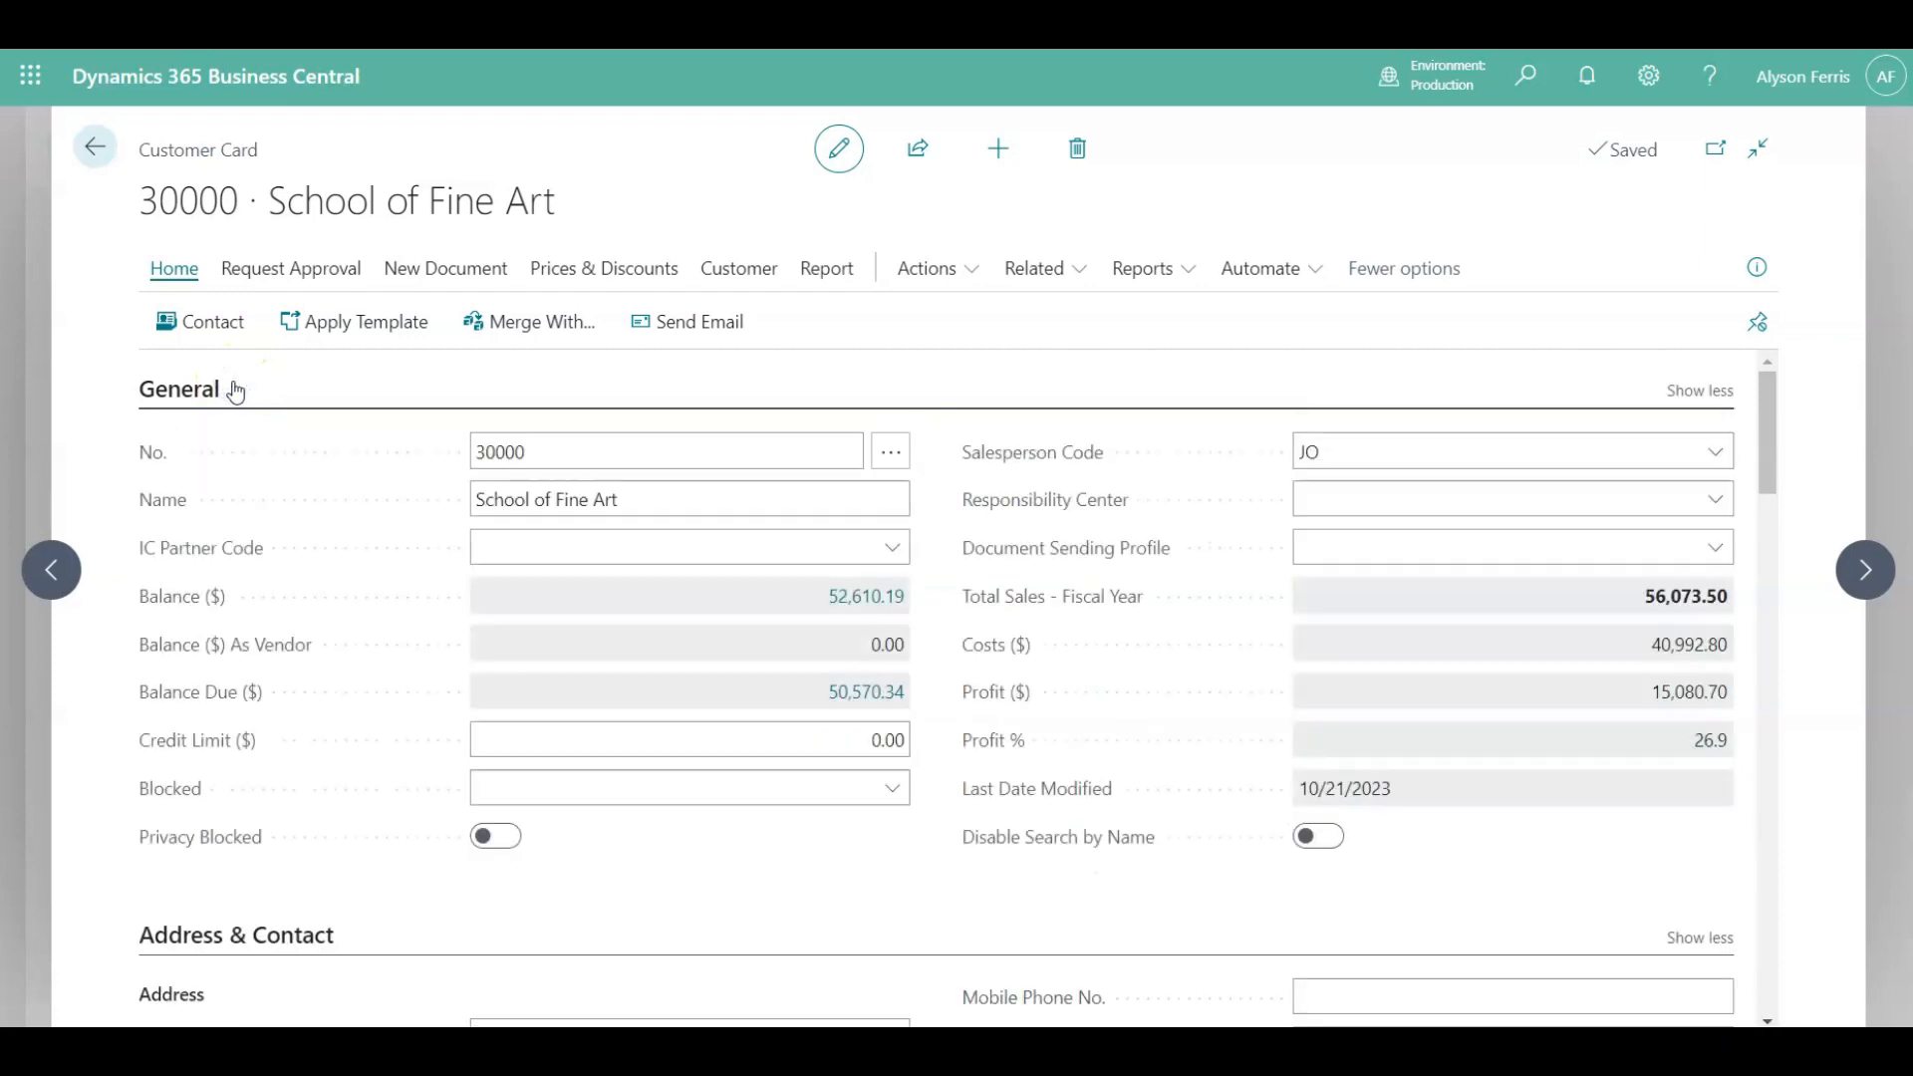
Review the options of the Blocked field without choosing one.
click(795, 660)
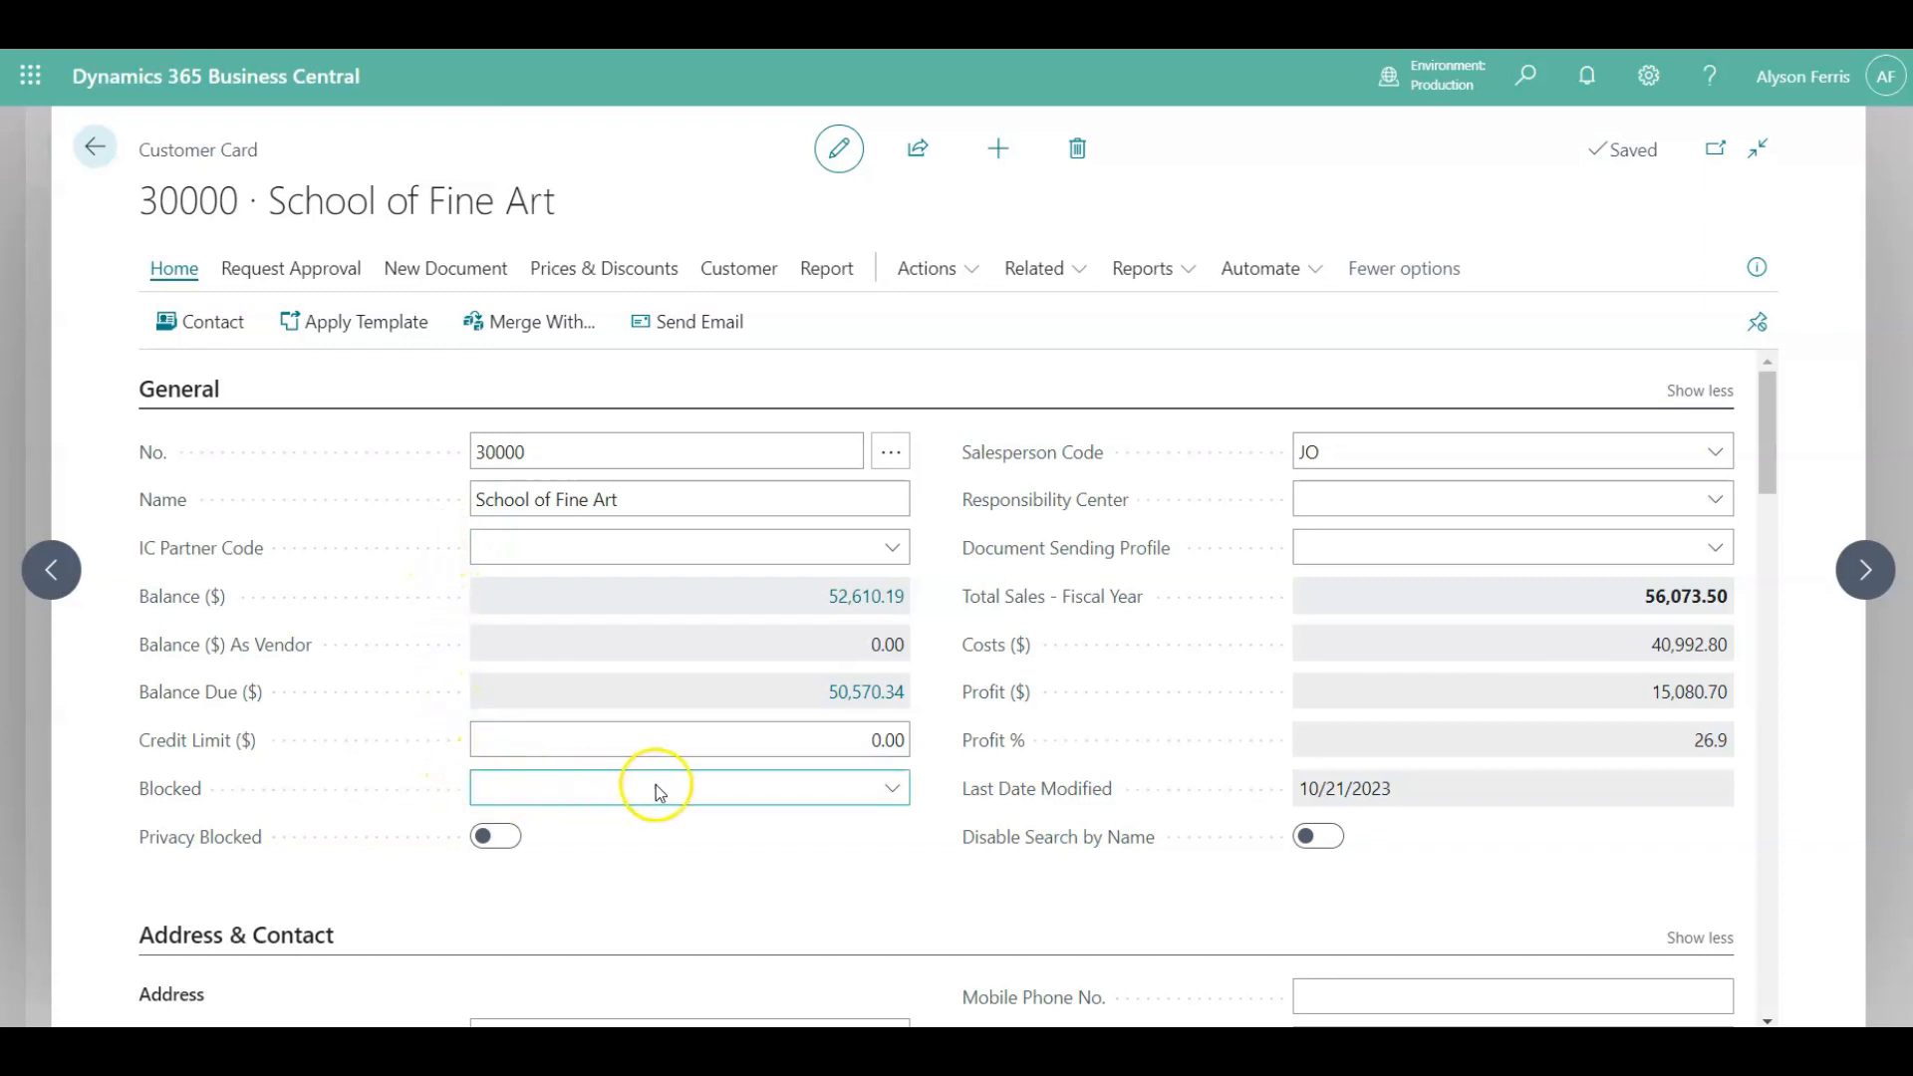
click(892, 793)
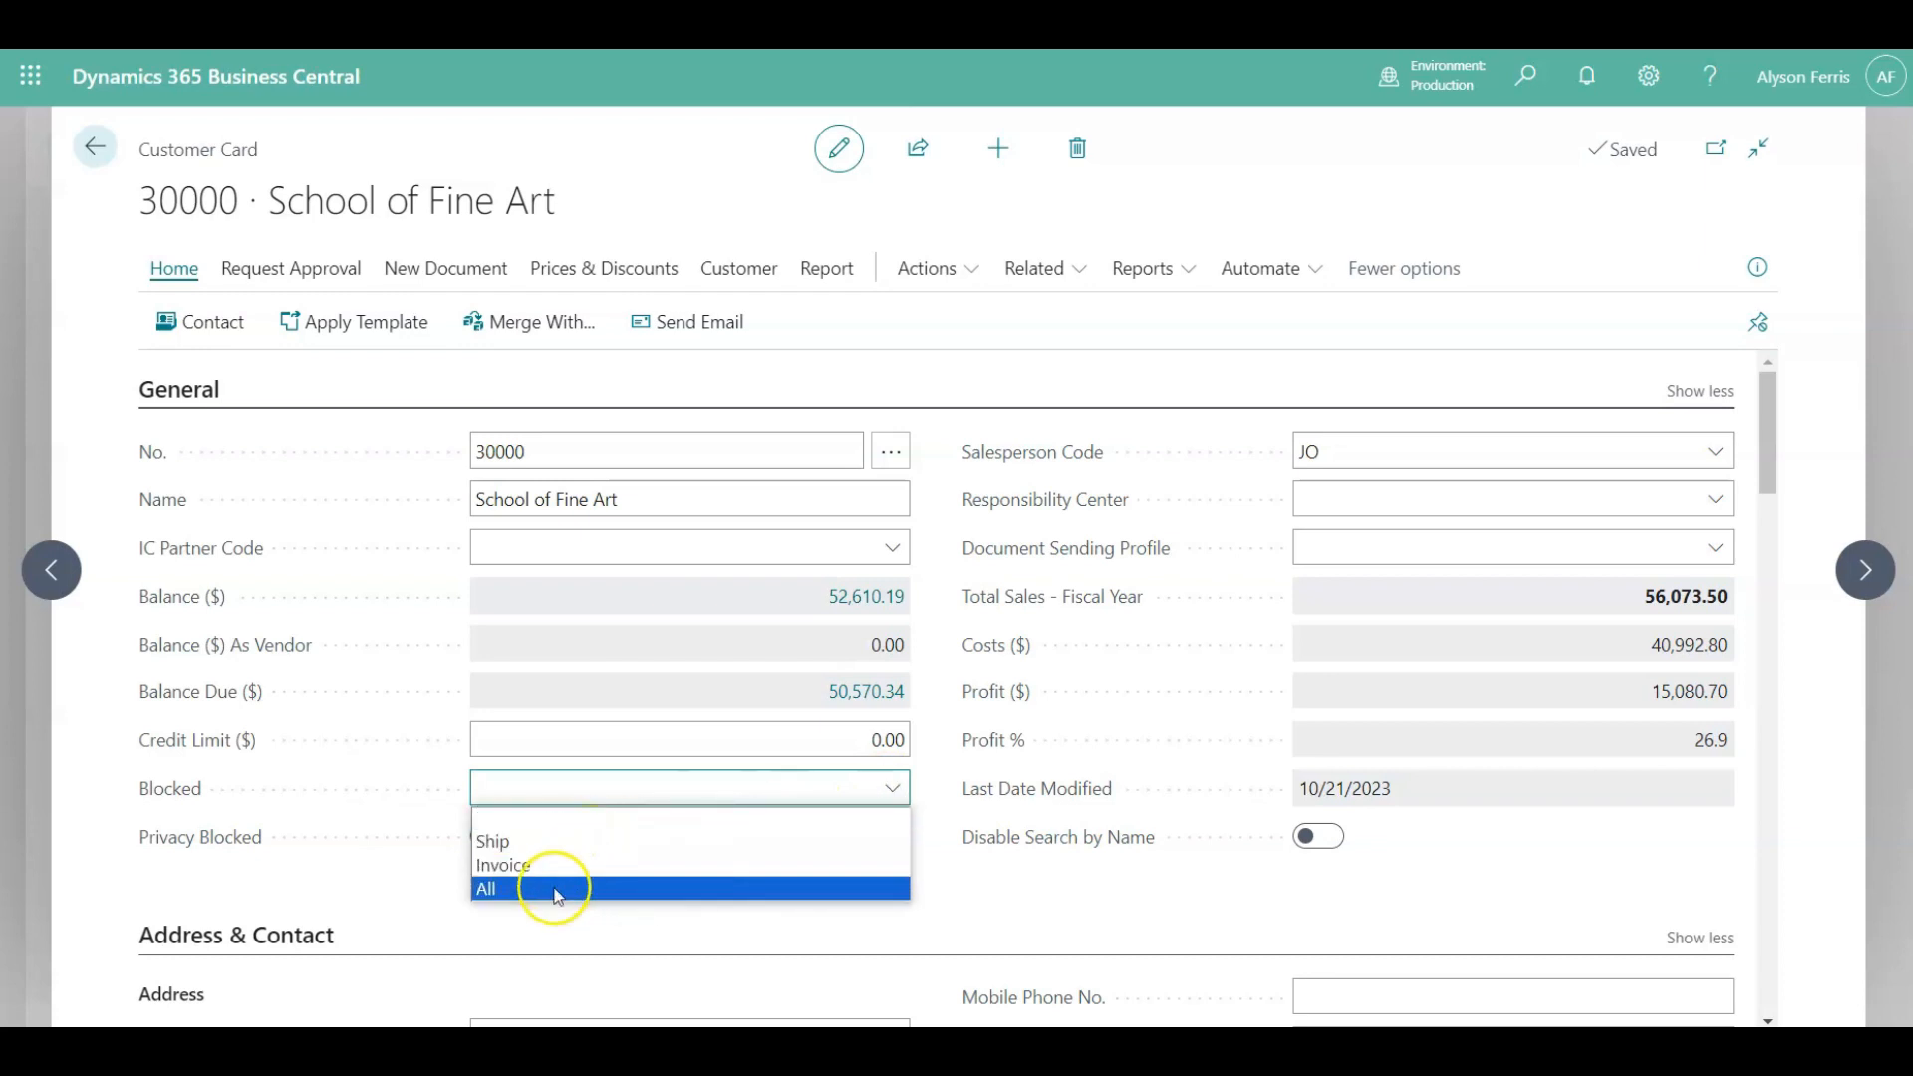
click(623, 938)
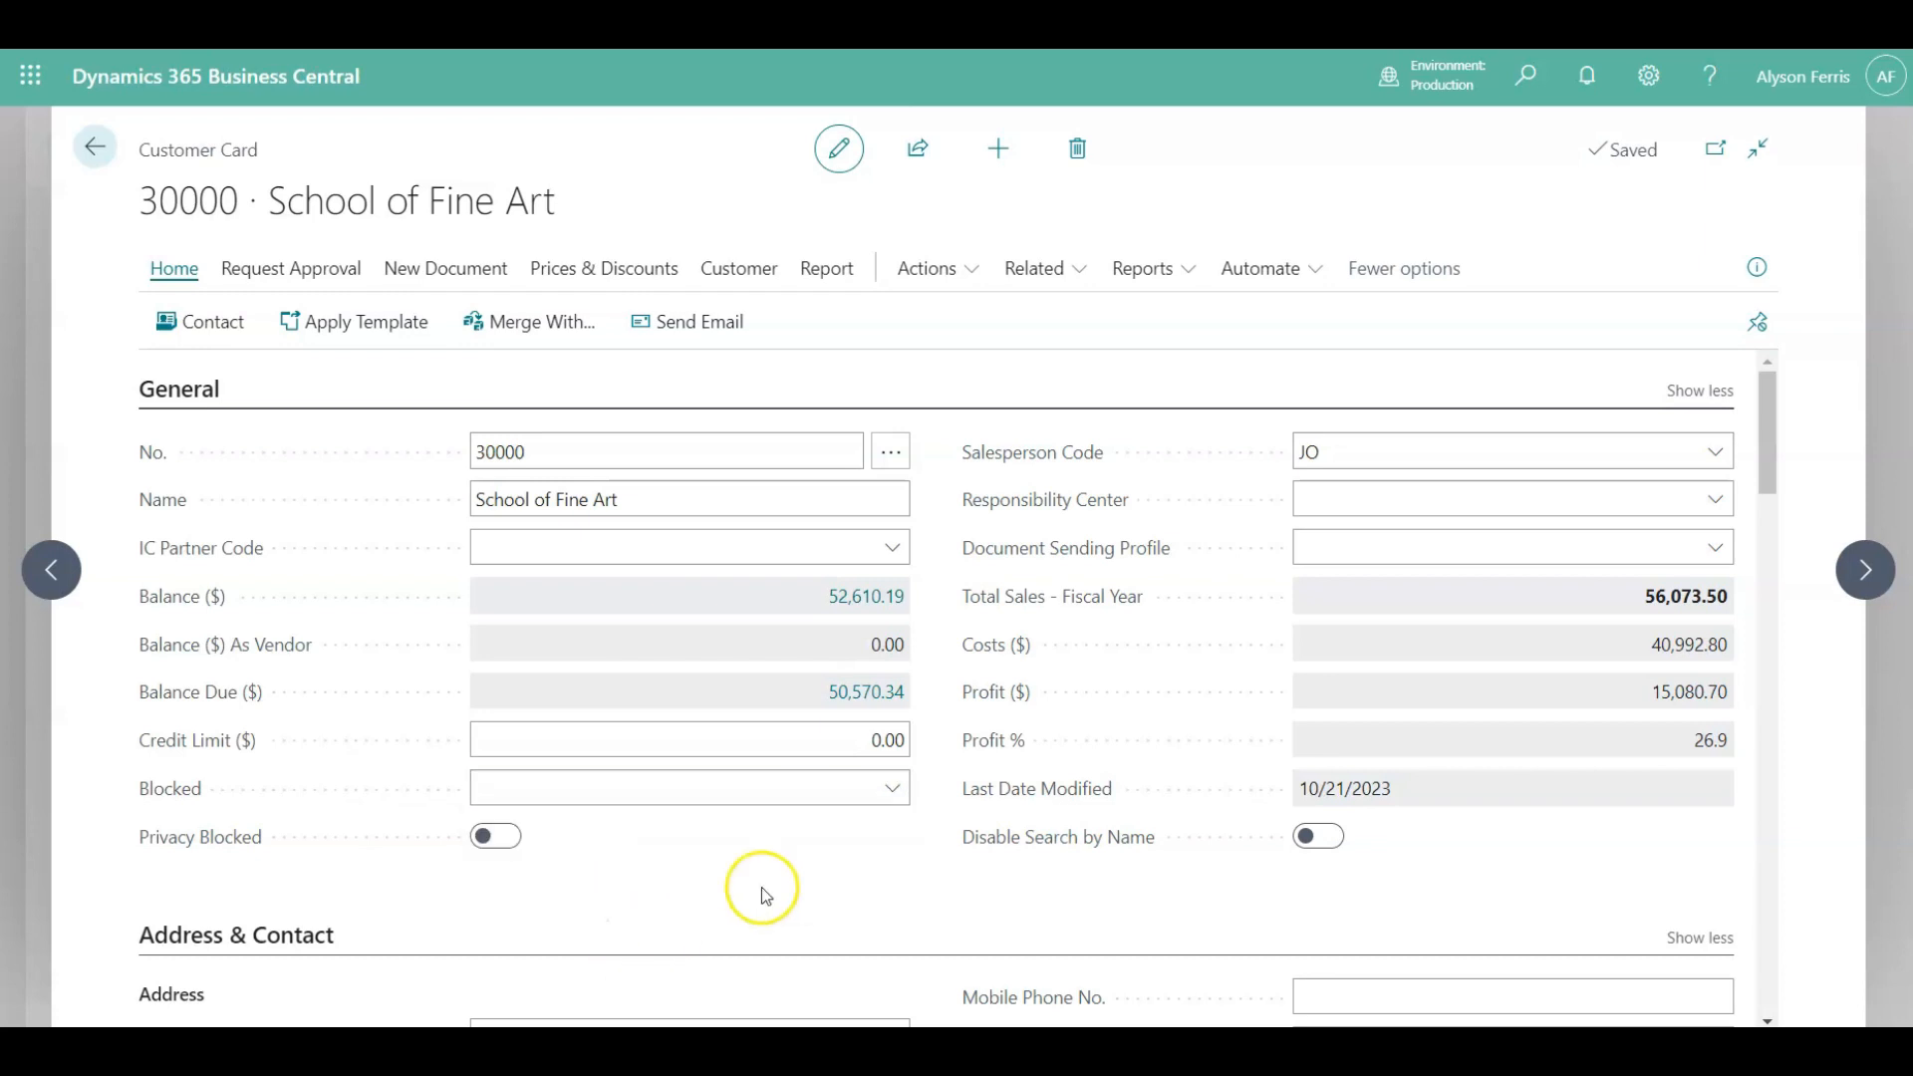
Open the full list of document sending profiles and edit the DIRECTFILE profile.
click(1336, 549)
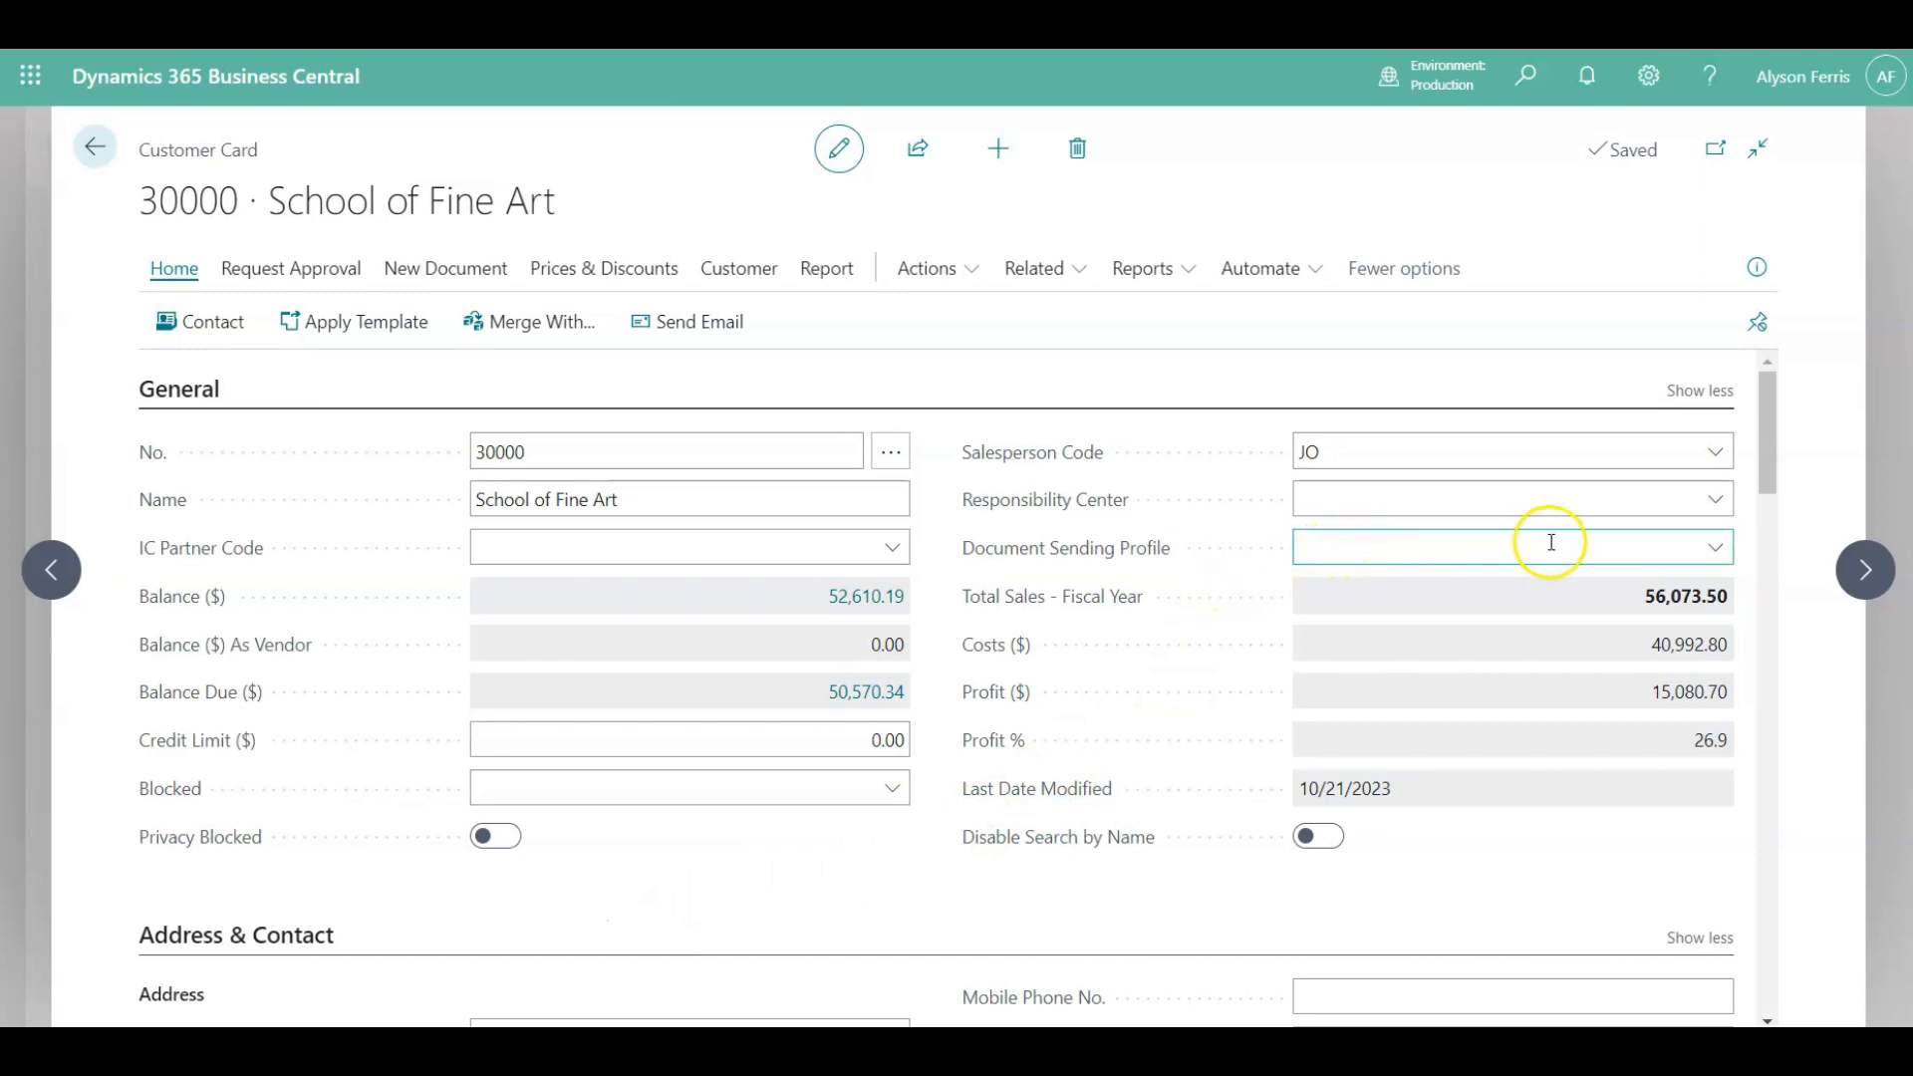
click(1714, 548)
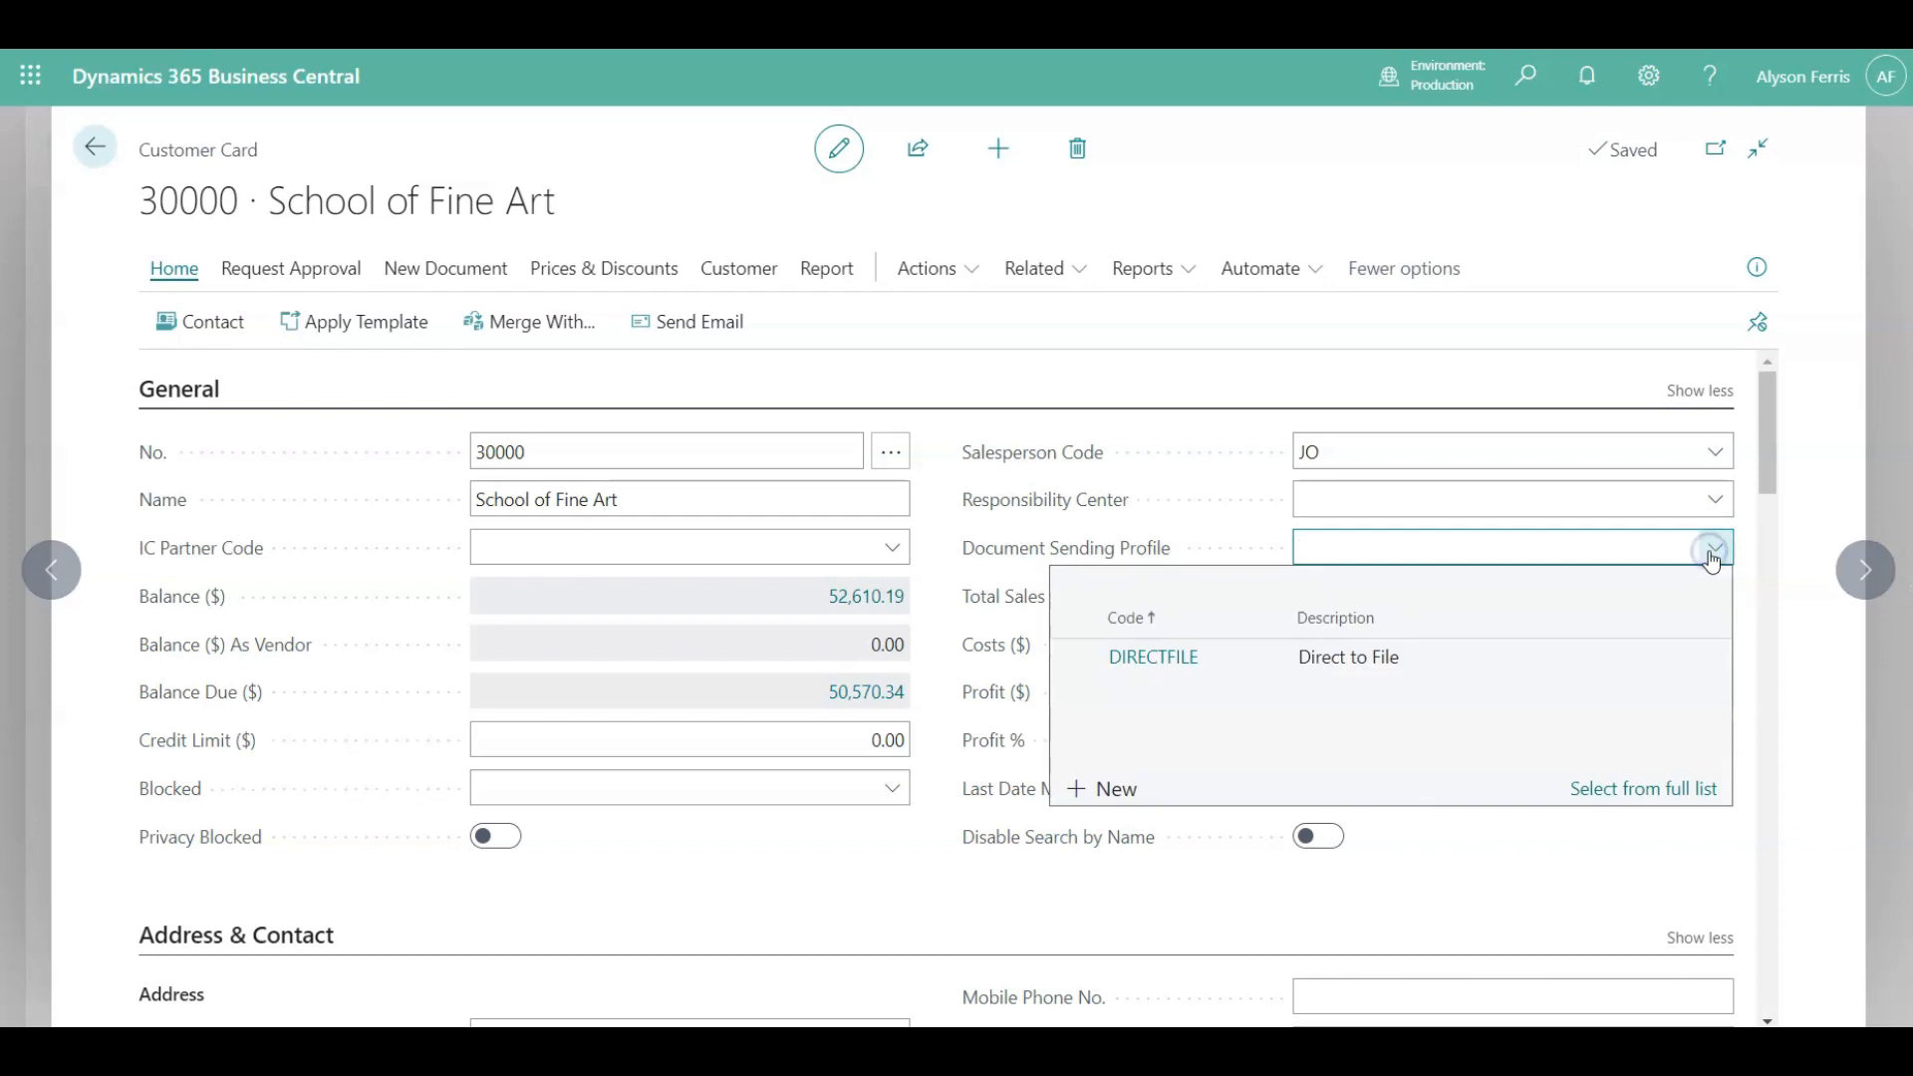
click(1614, 792)
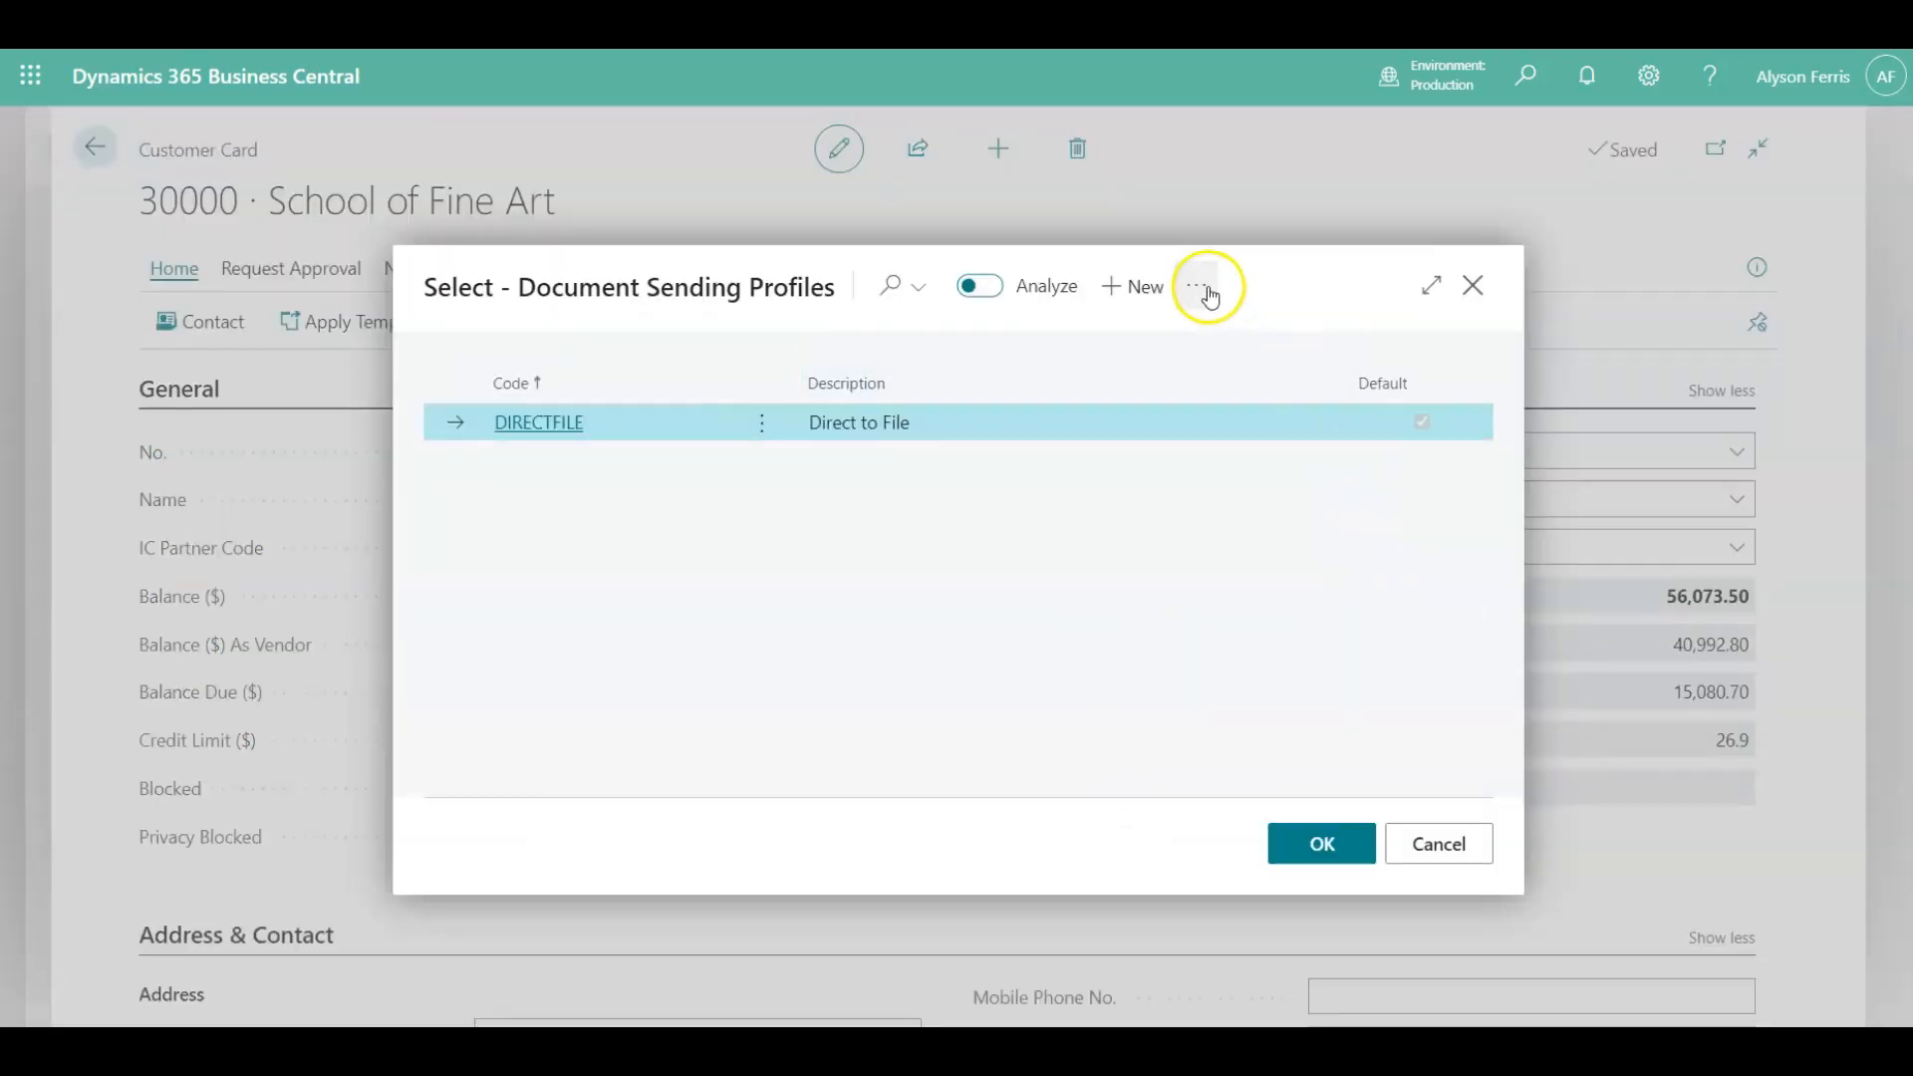
click(1196, 287)
mouse_move(1145, 333)
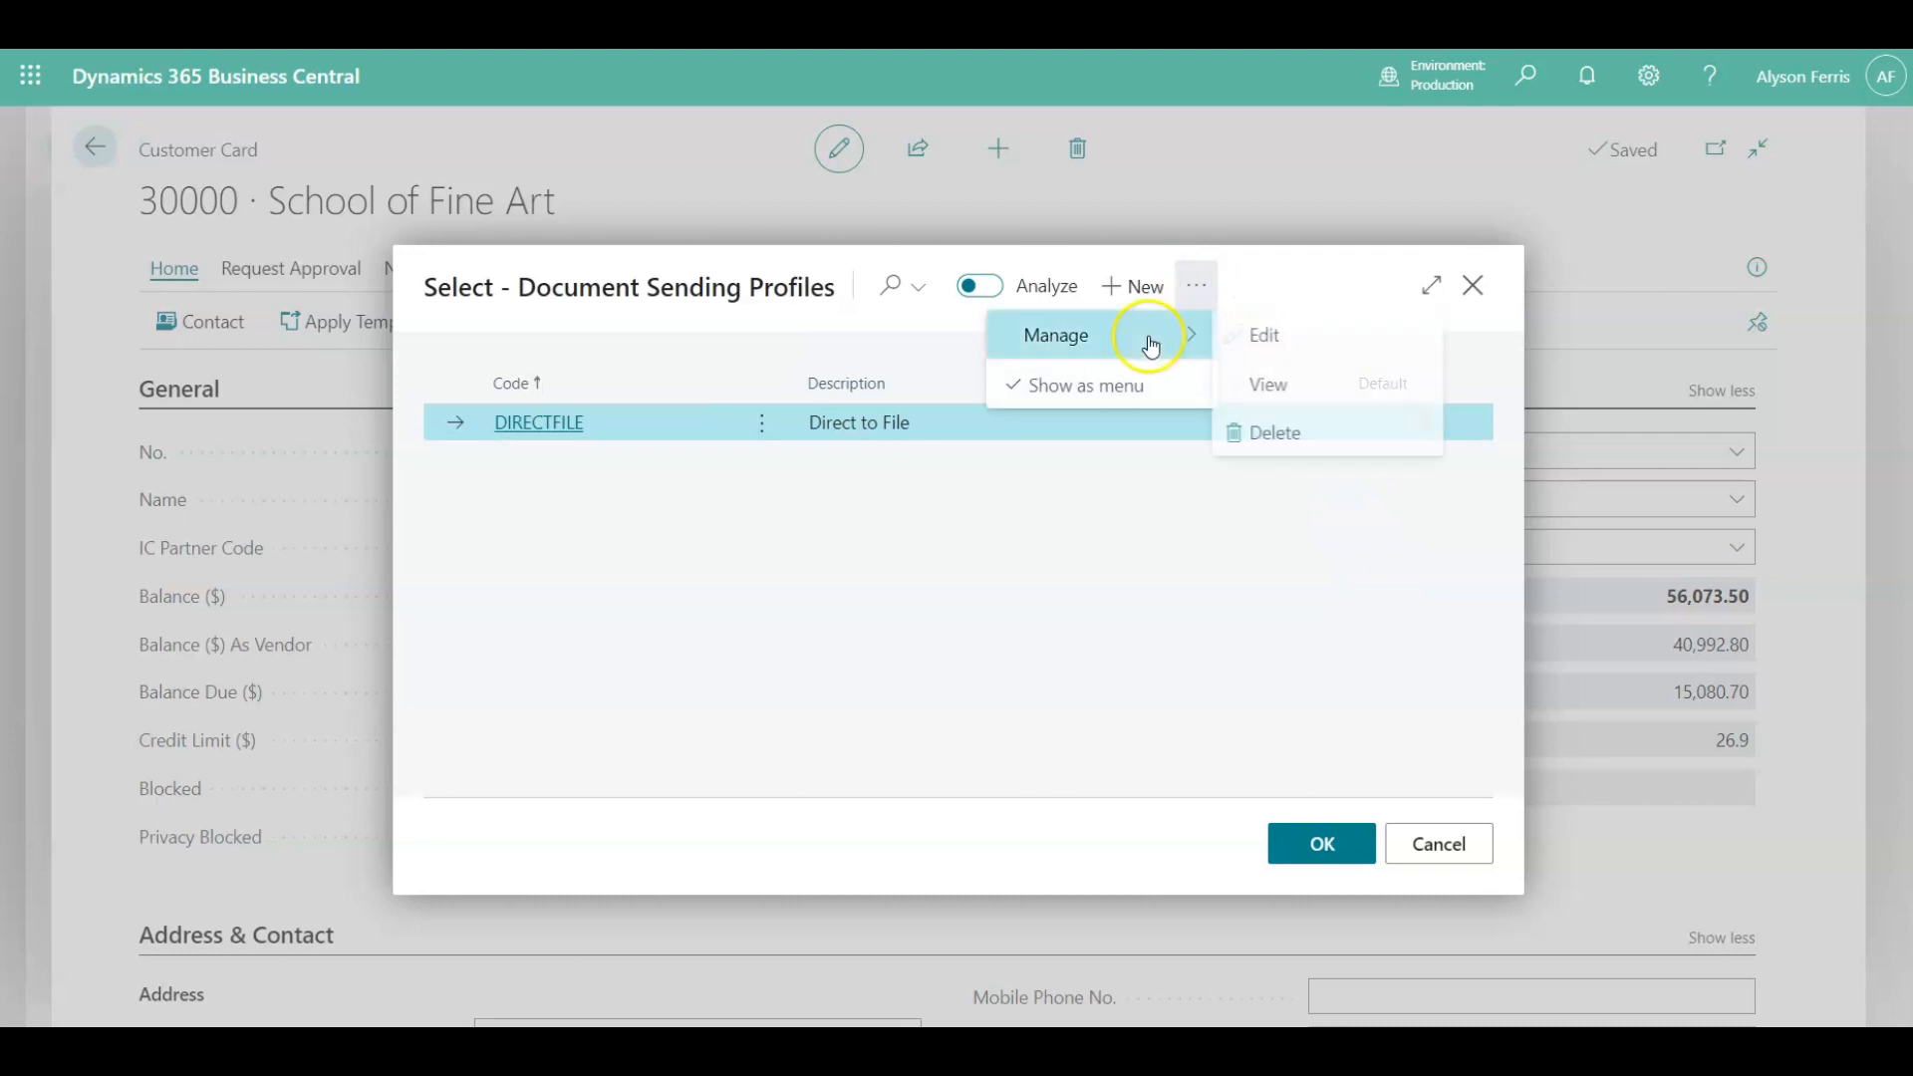
click(1282, 333)
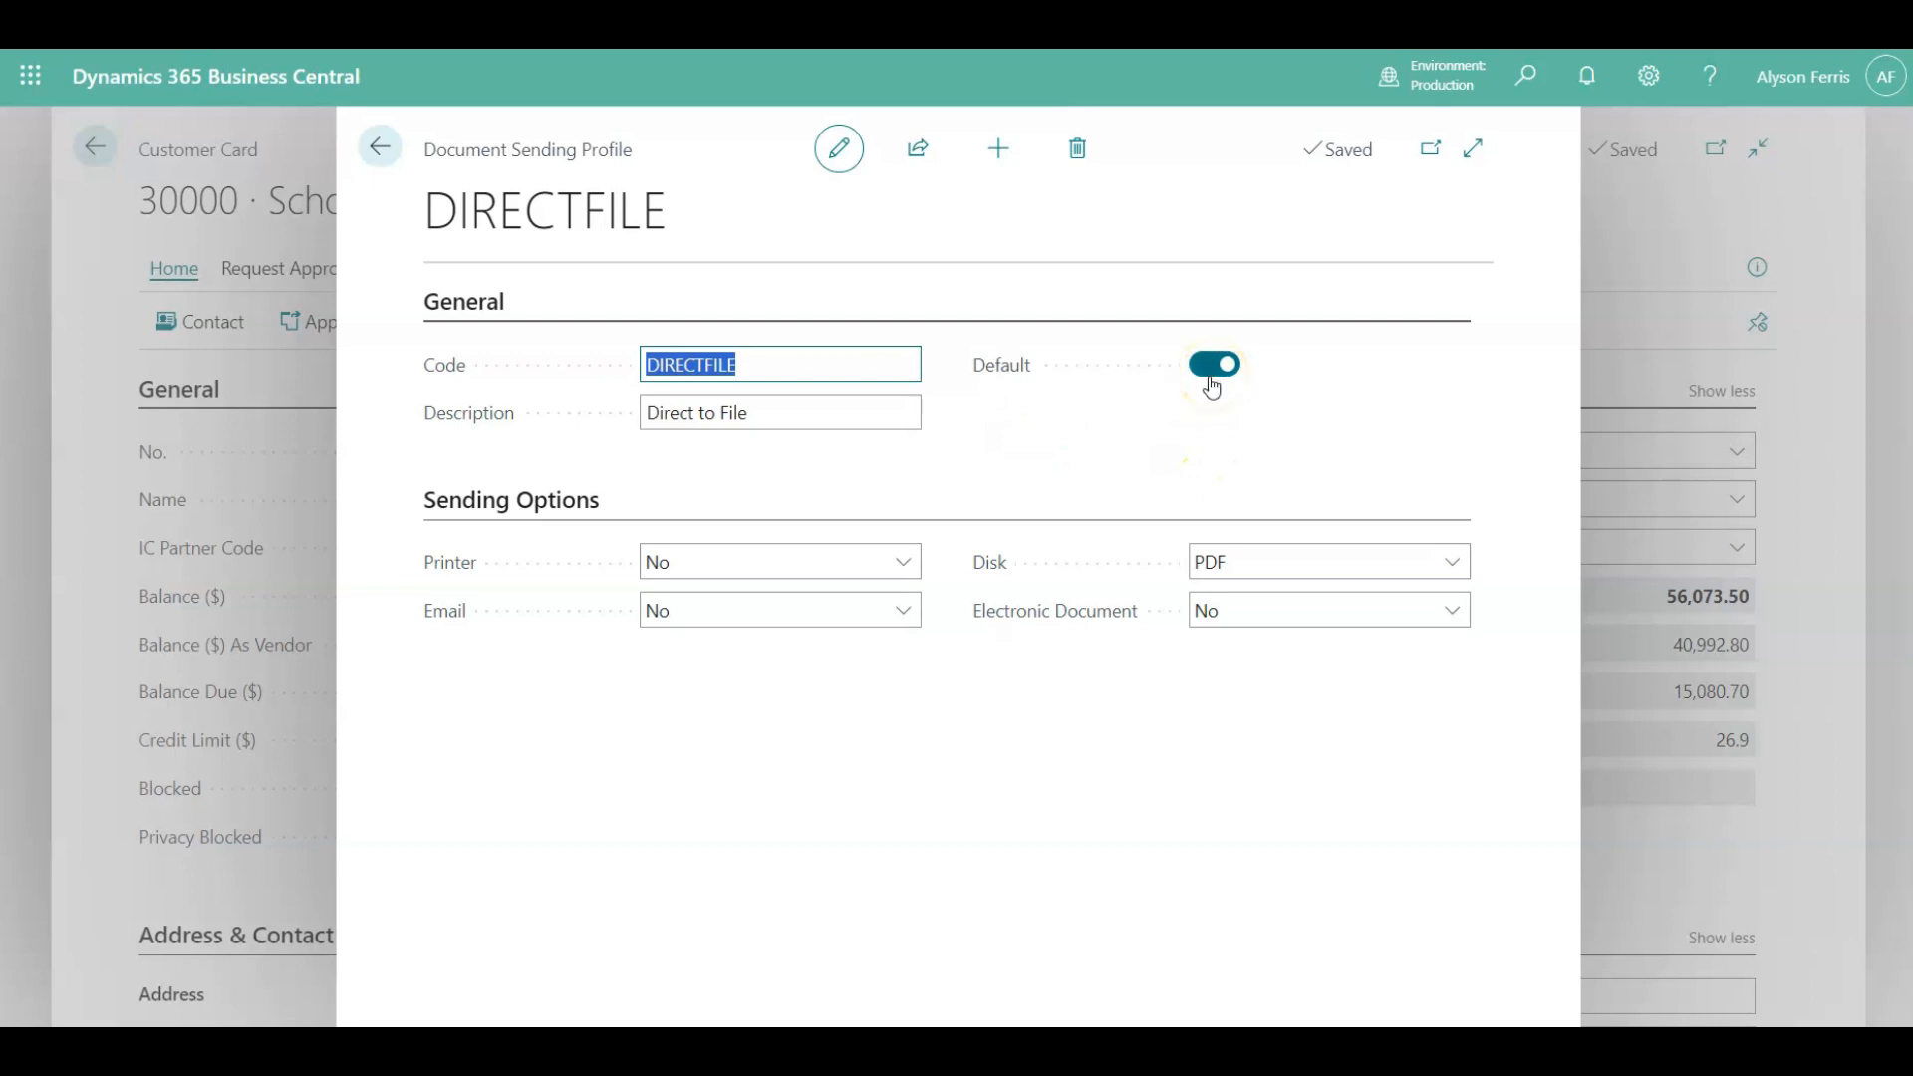
Set the DIRECTFILE profile's Printer option to Yes (Prompt for Settings) and close the profile selection without assigning one.
click(904, 564)
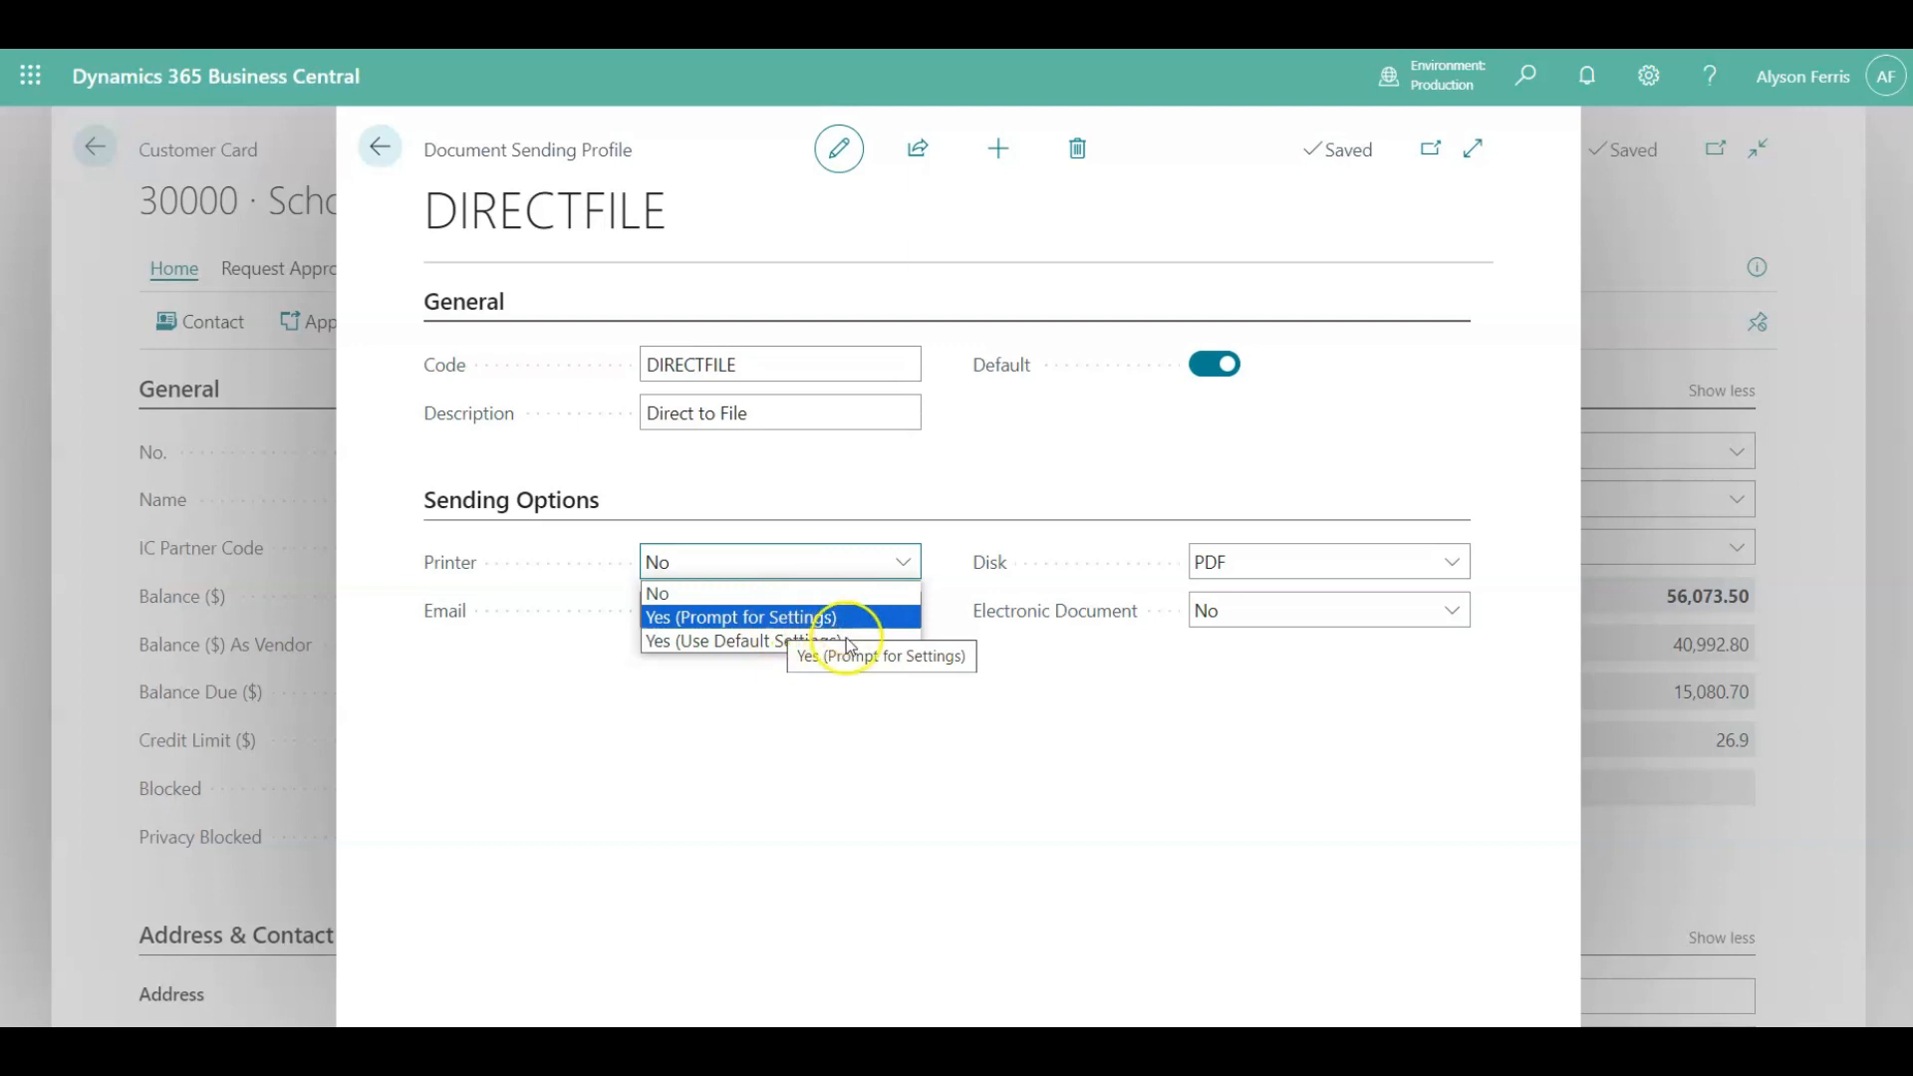
click(807, 668)
click(383, 147)
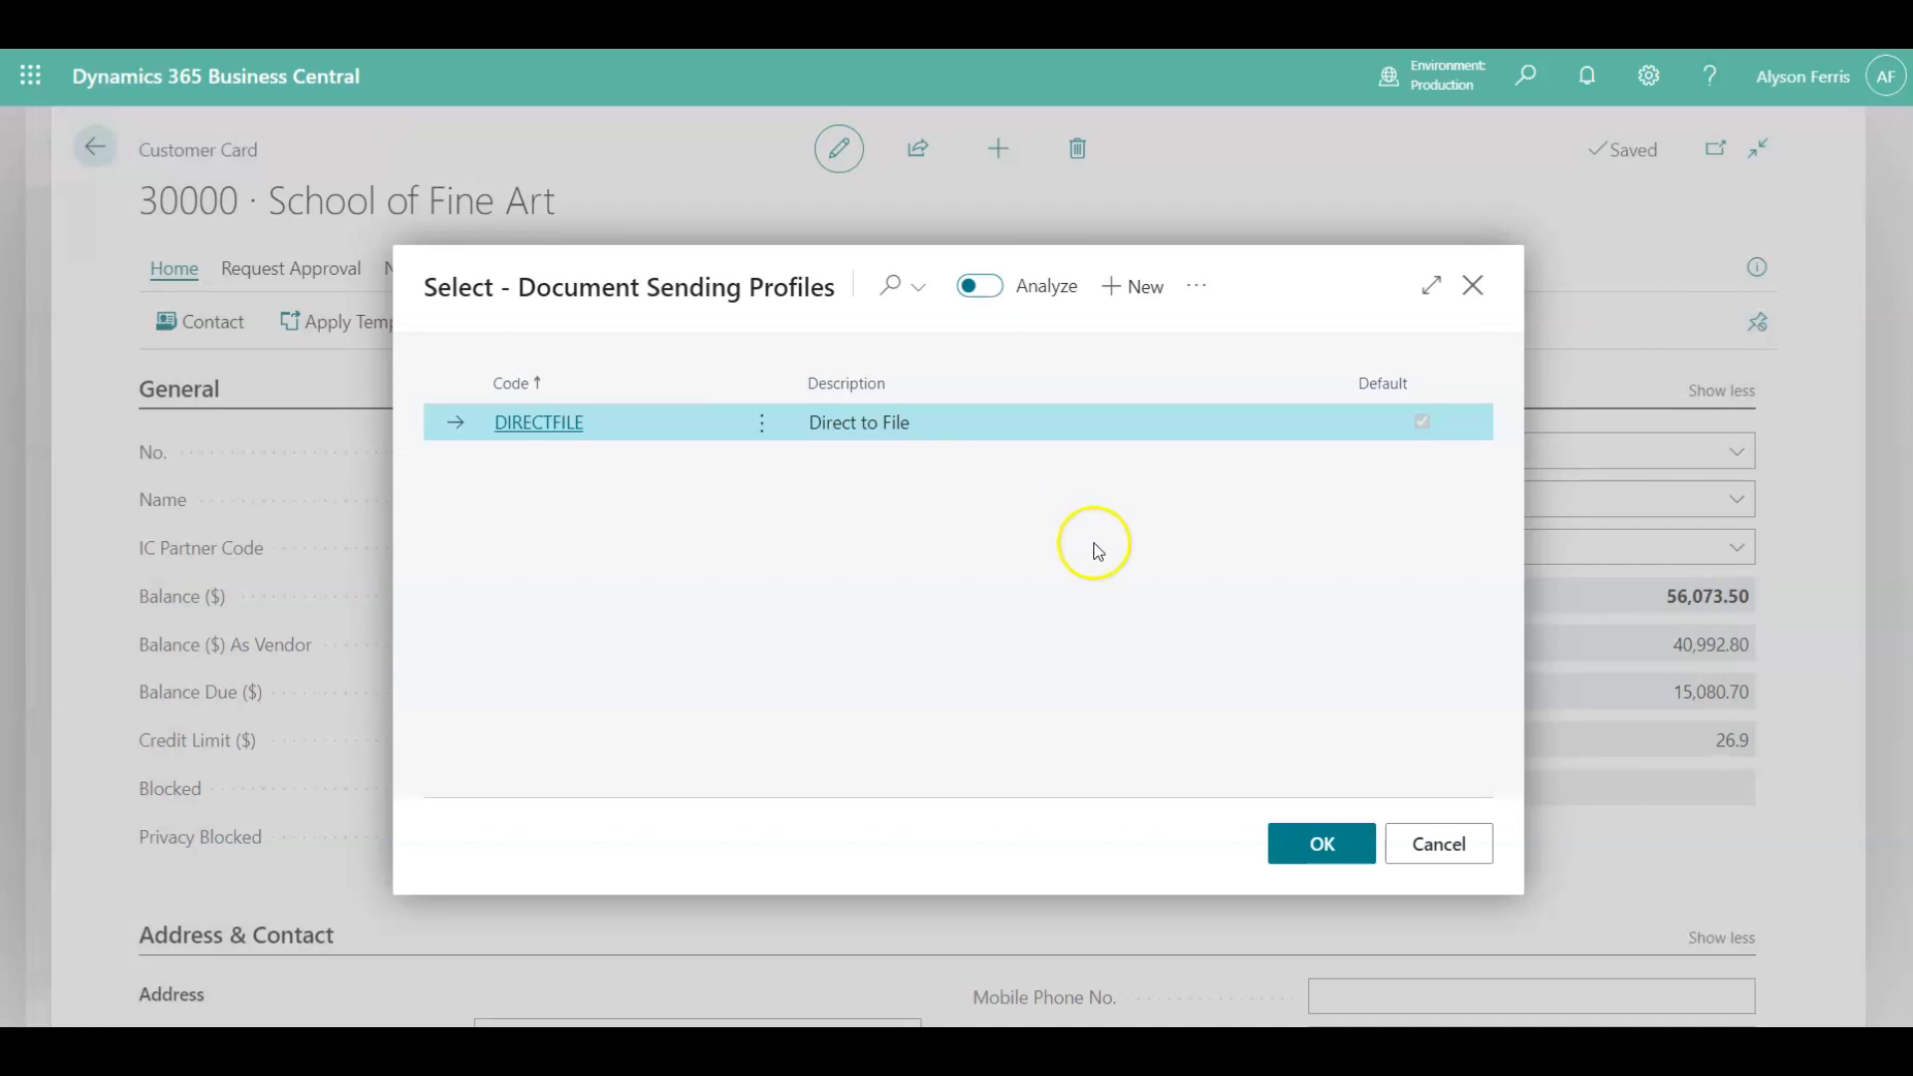
click(1410, 842)
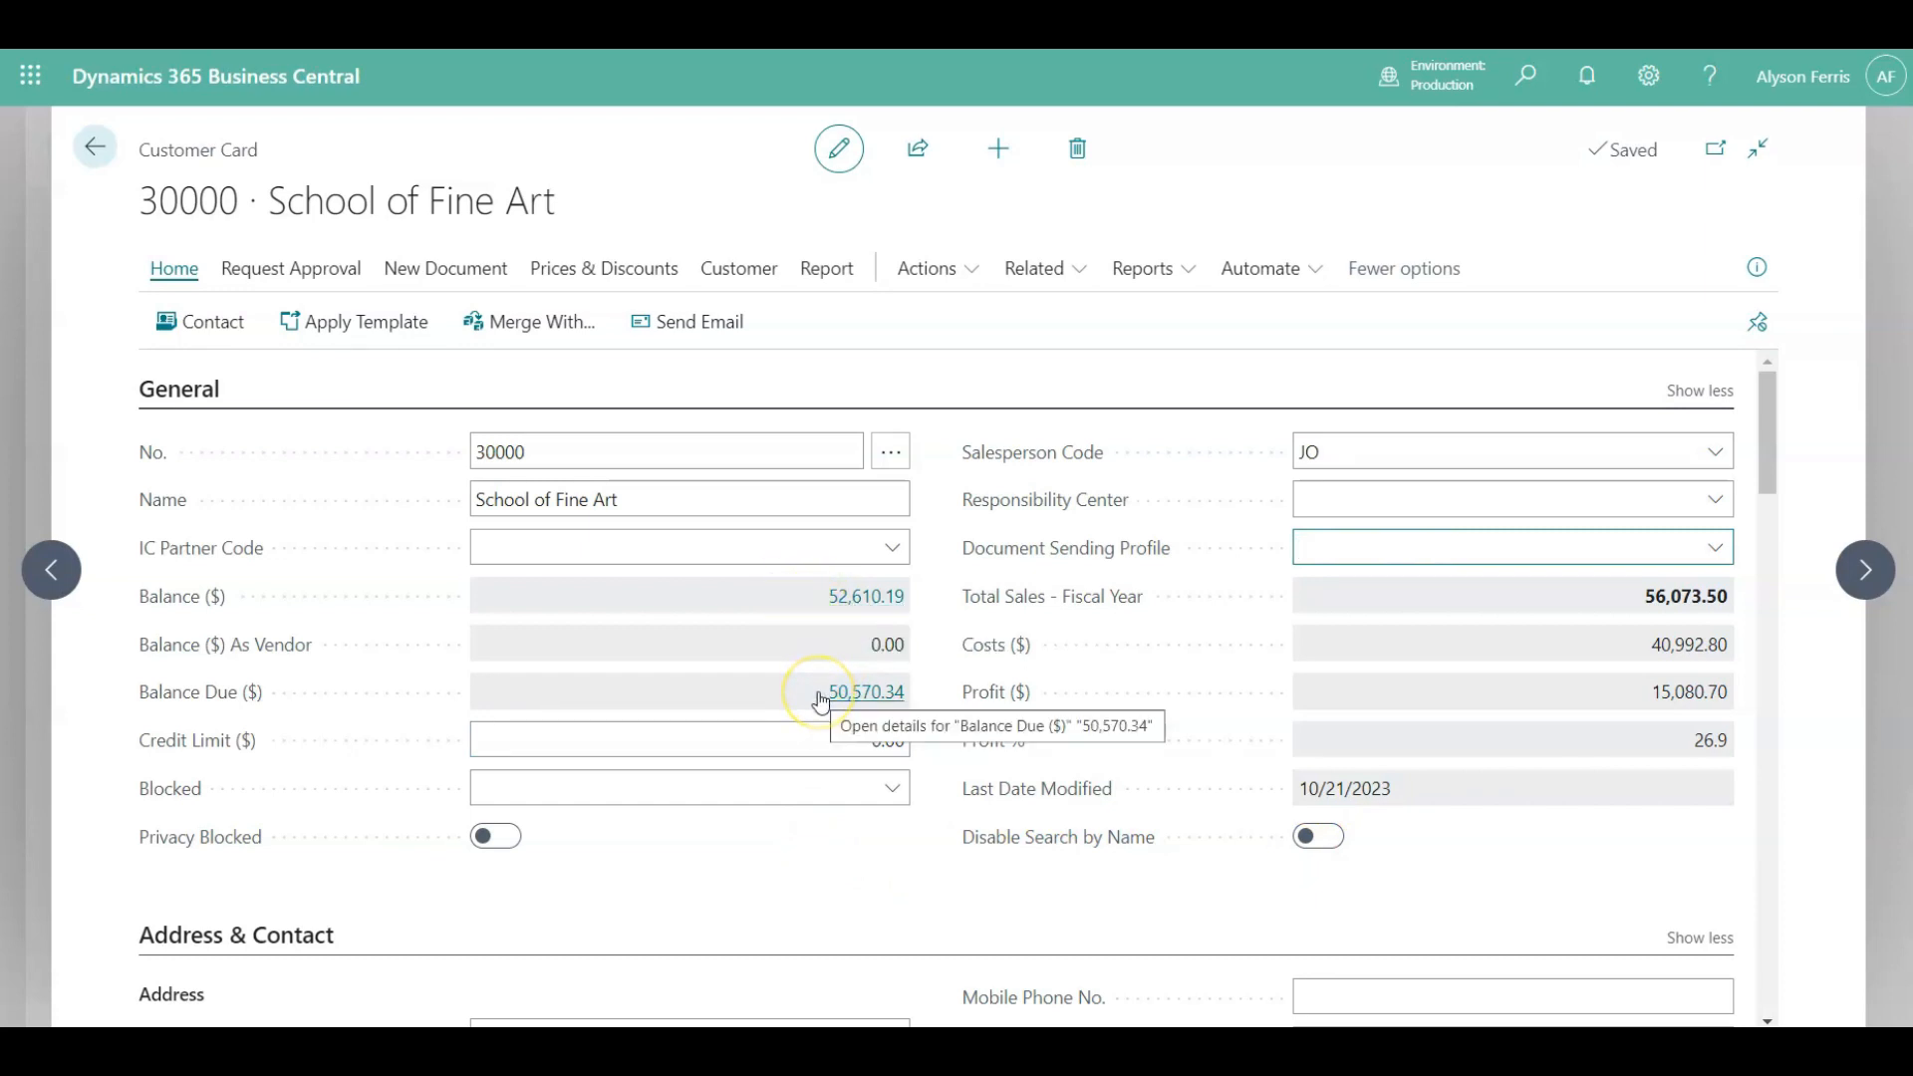
Drill into the Balance Due amount to view the customer's ledger entries and return to the card.
click(869, 701)
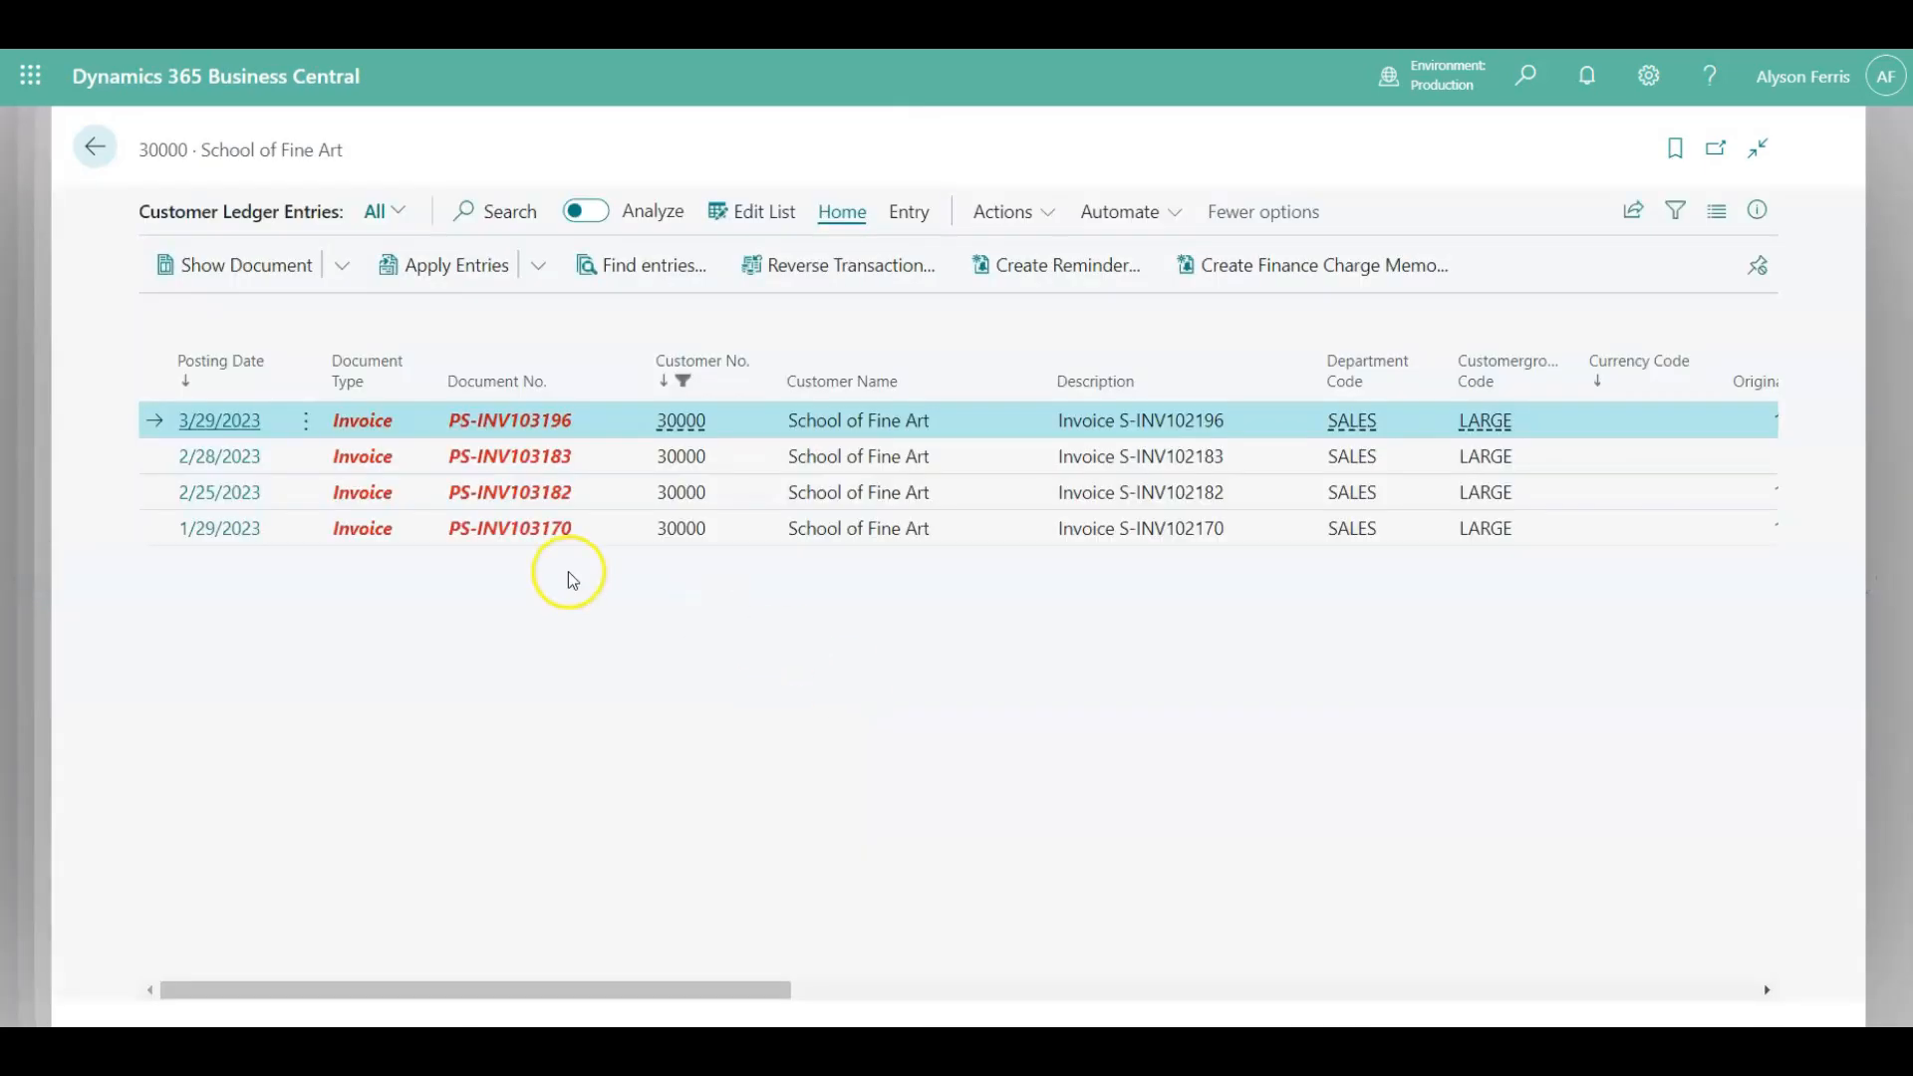
click(93, 150)
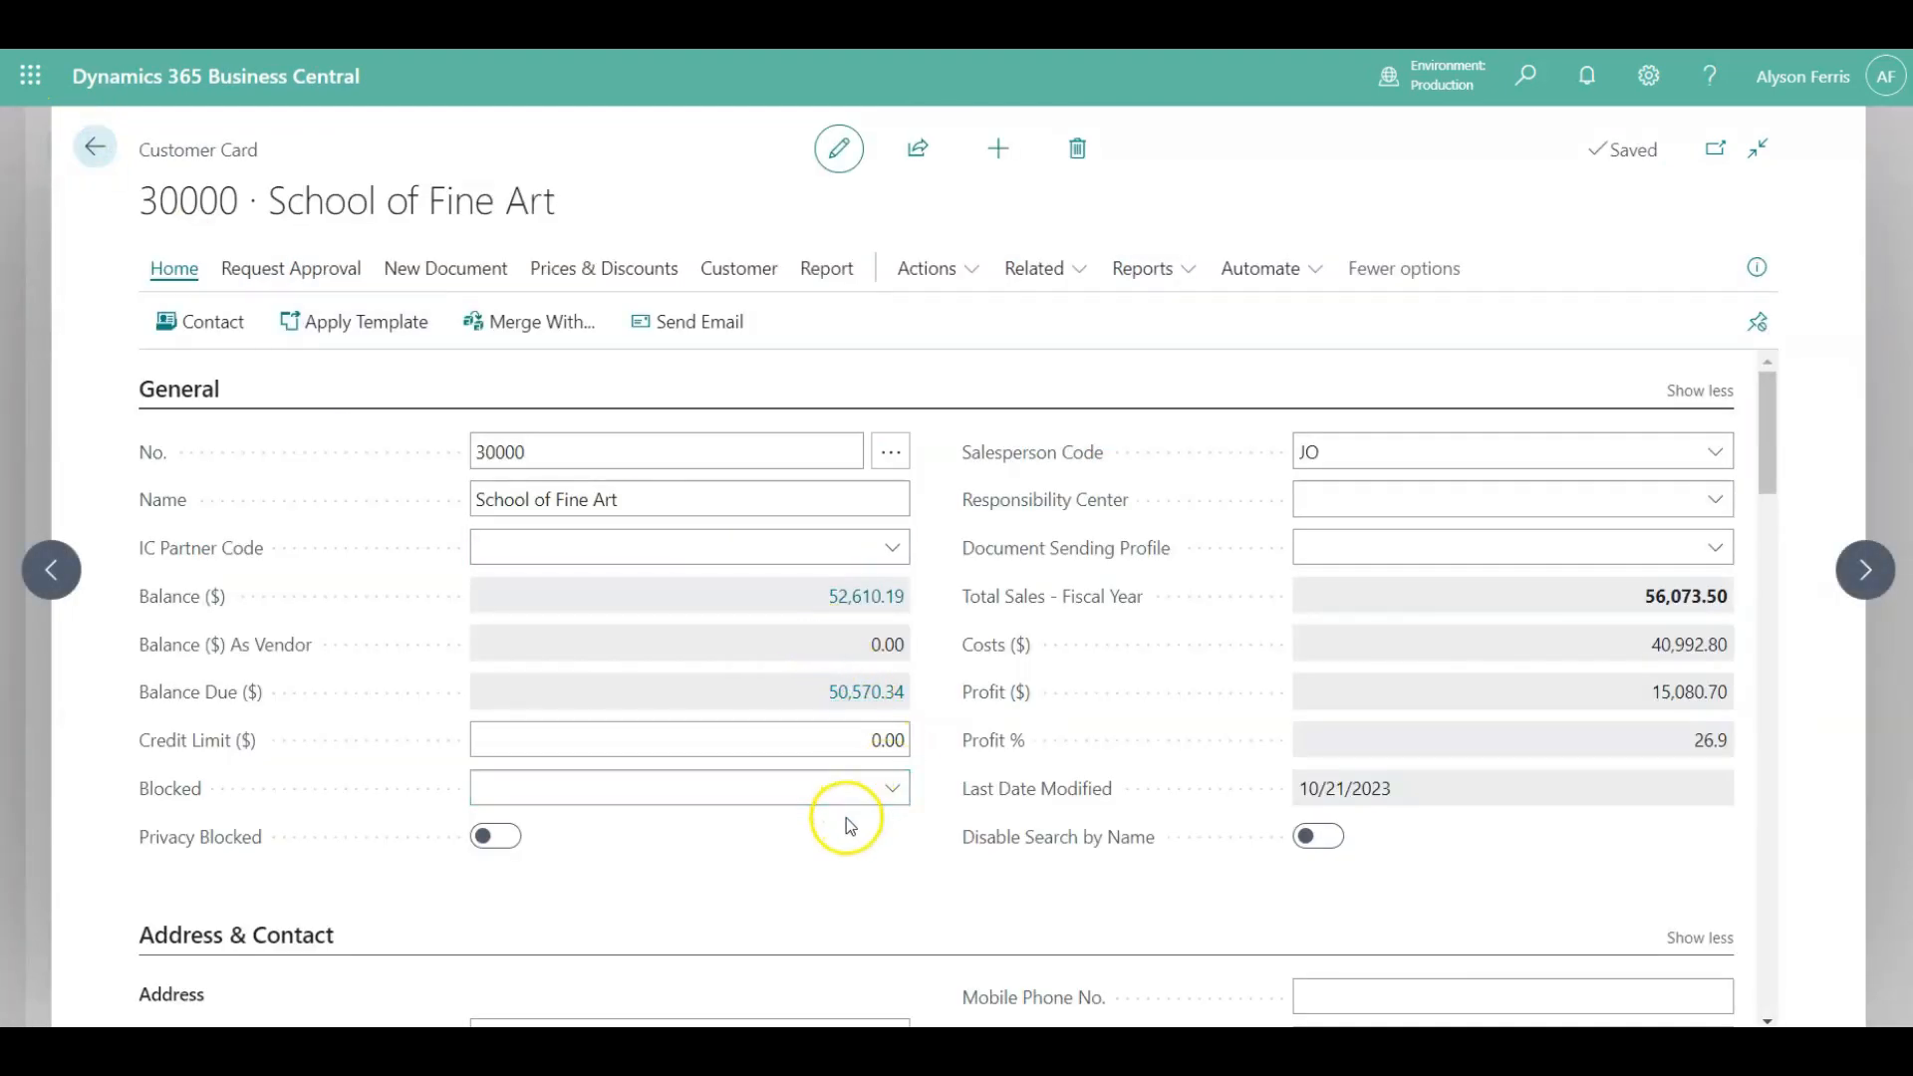
Scroll through the Invoicing section and examine its tax and pricing fields.
scroll(846, 817, down, 3)
scroll(850, 828, down, 2)
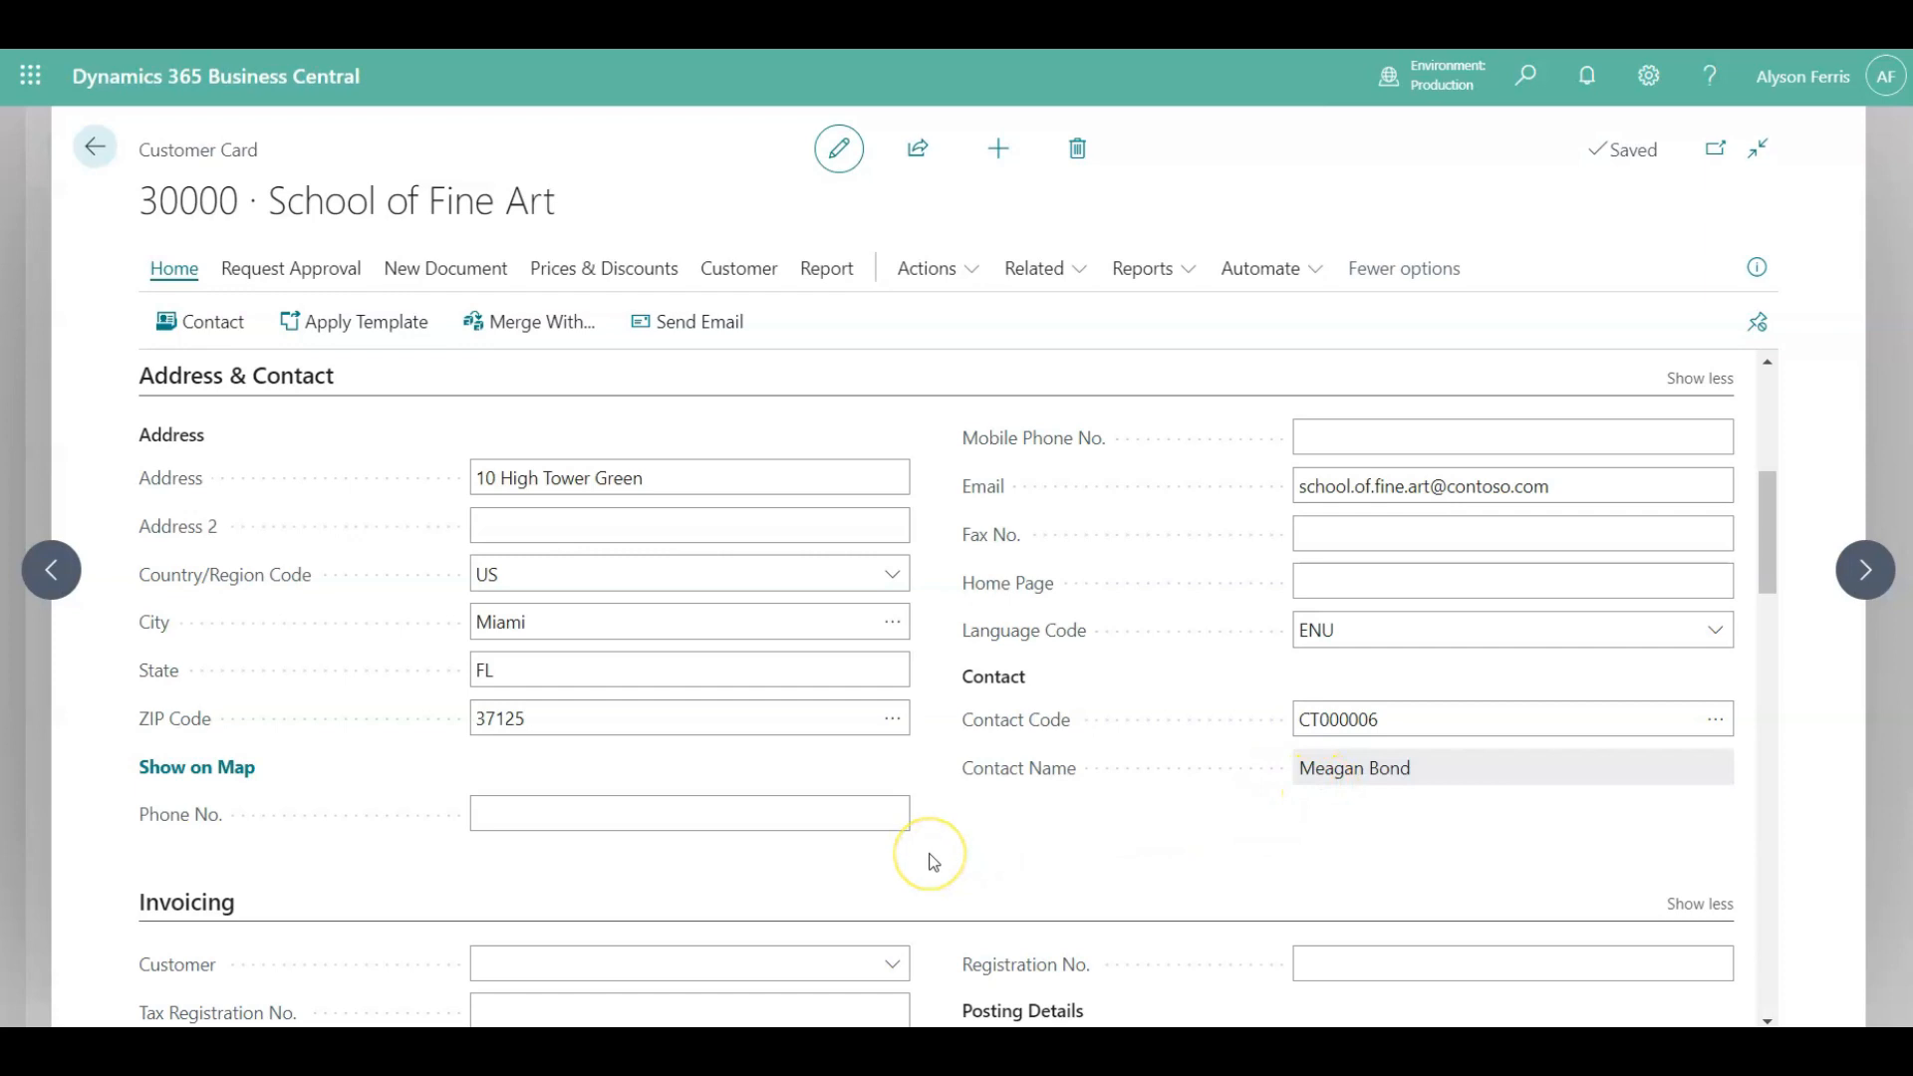
scroll(934, 862, down, 3)
scroll(933, 862, down, 2)
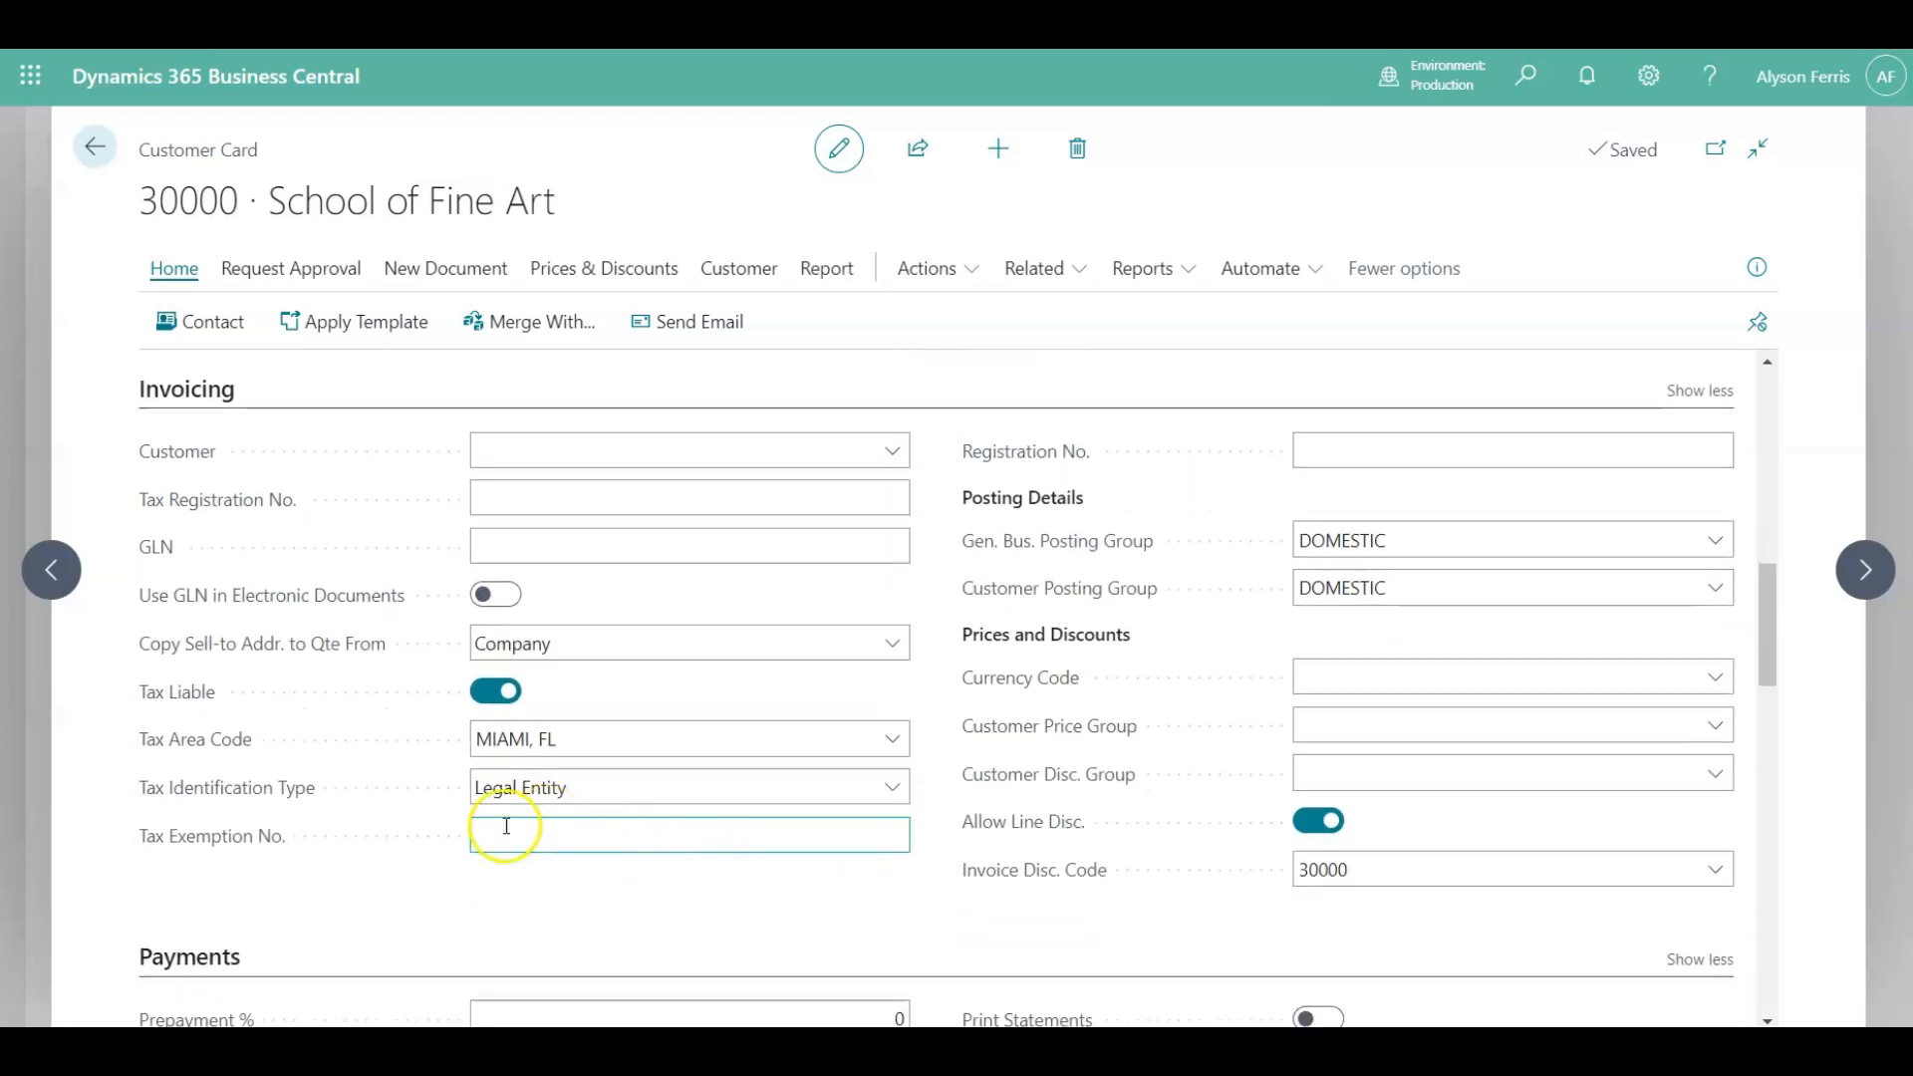
click(496, 837)
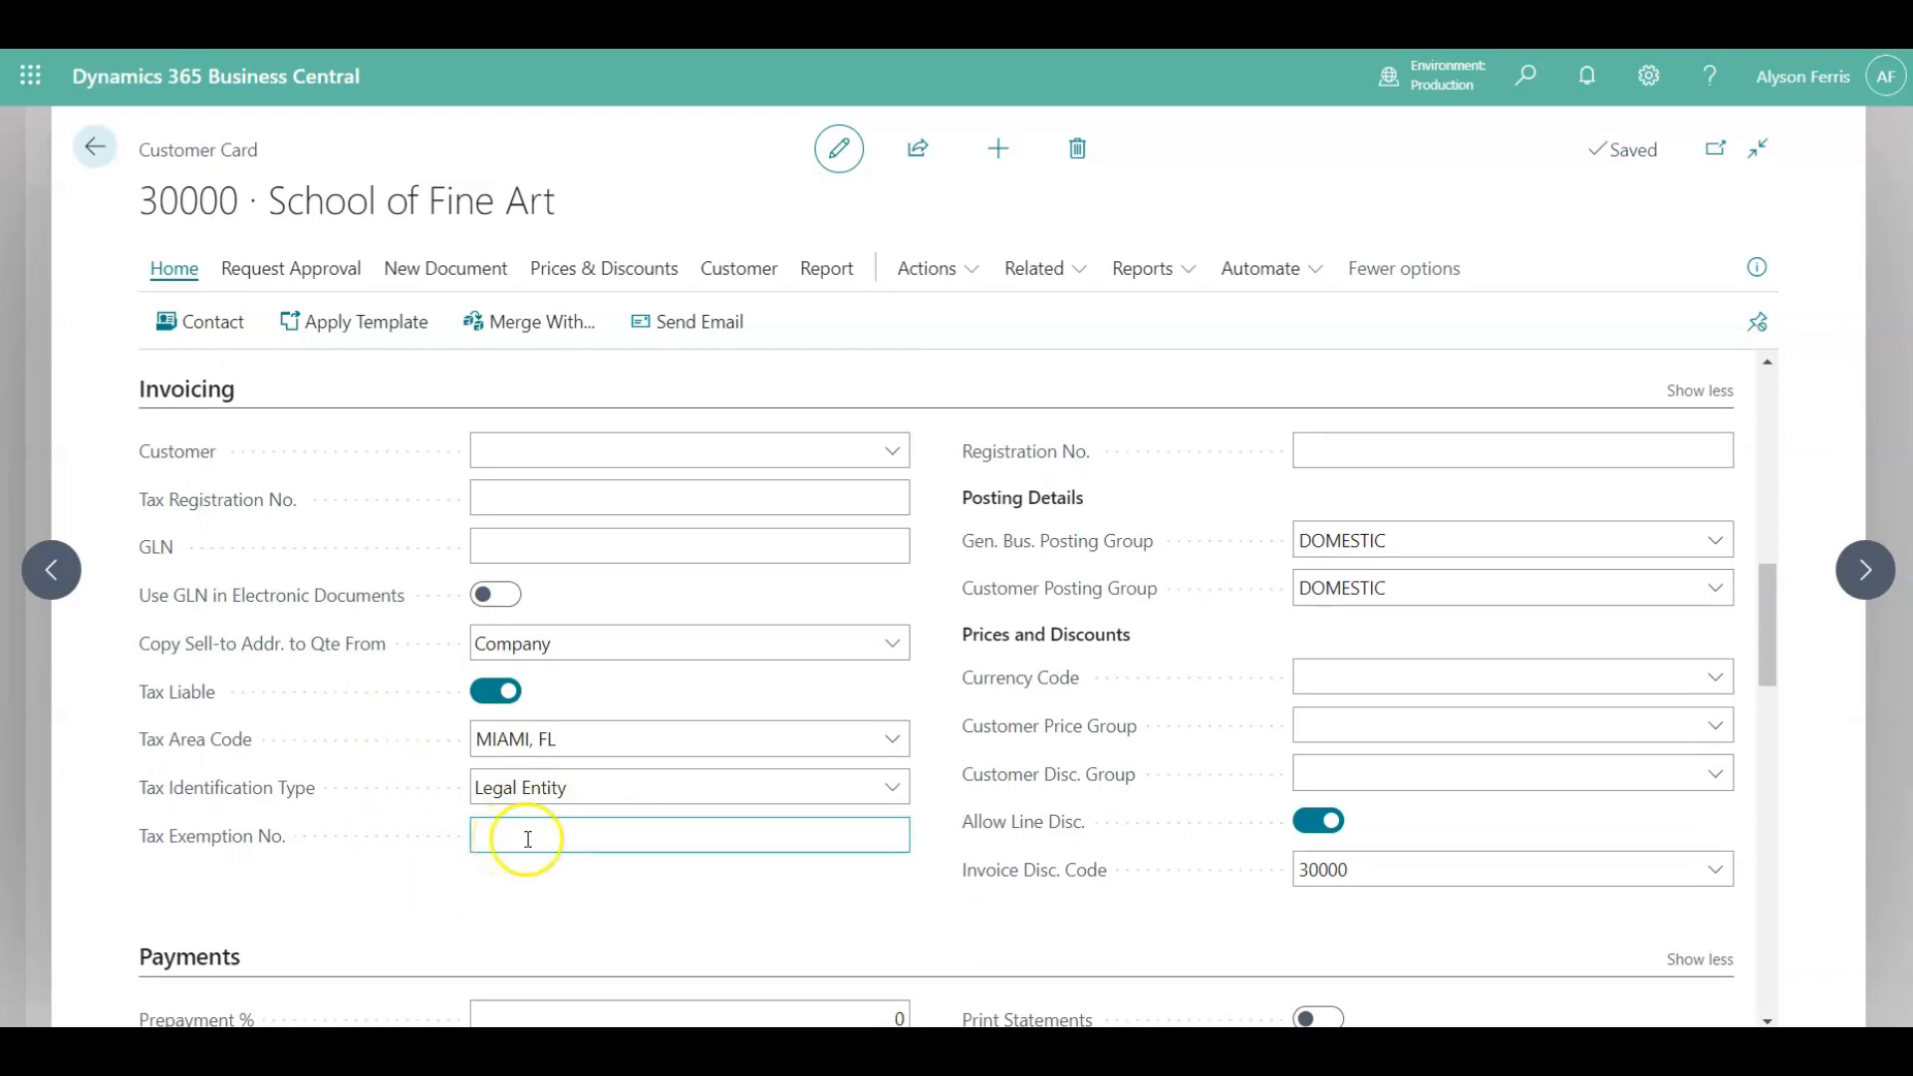
click(901, 895)
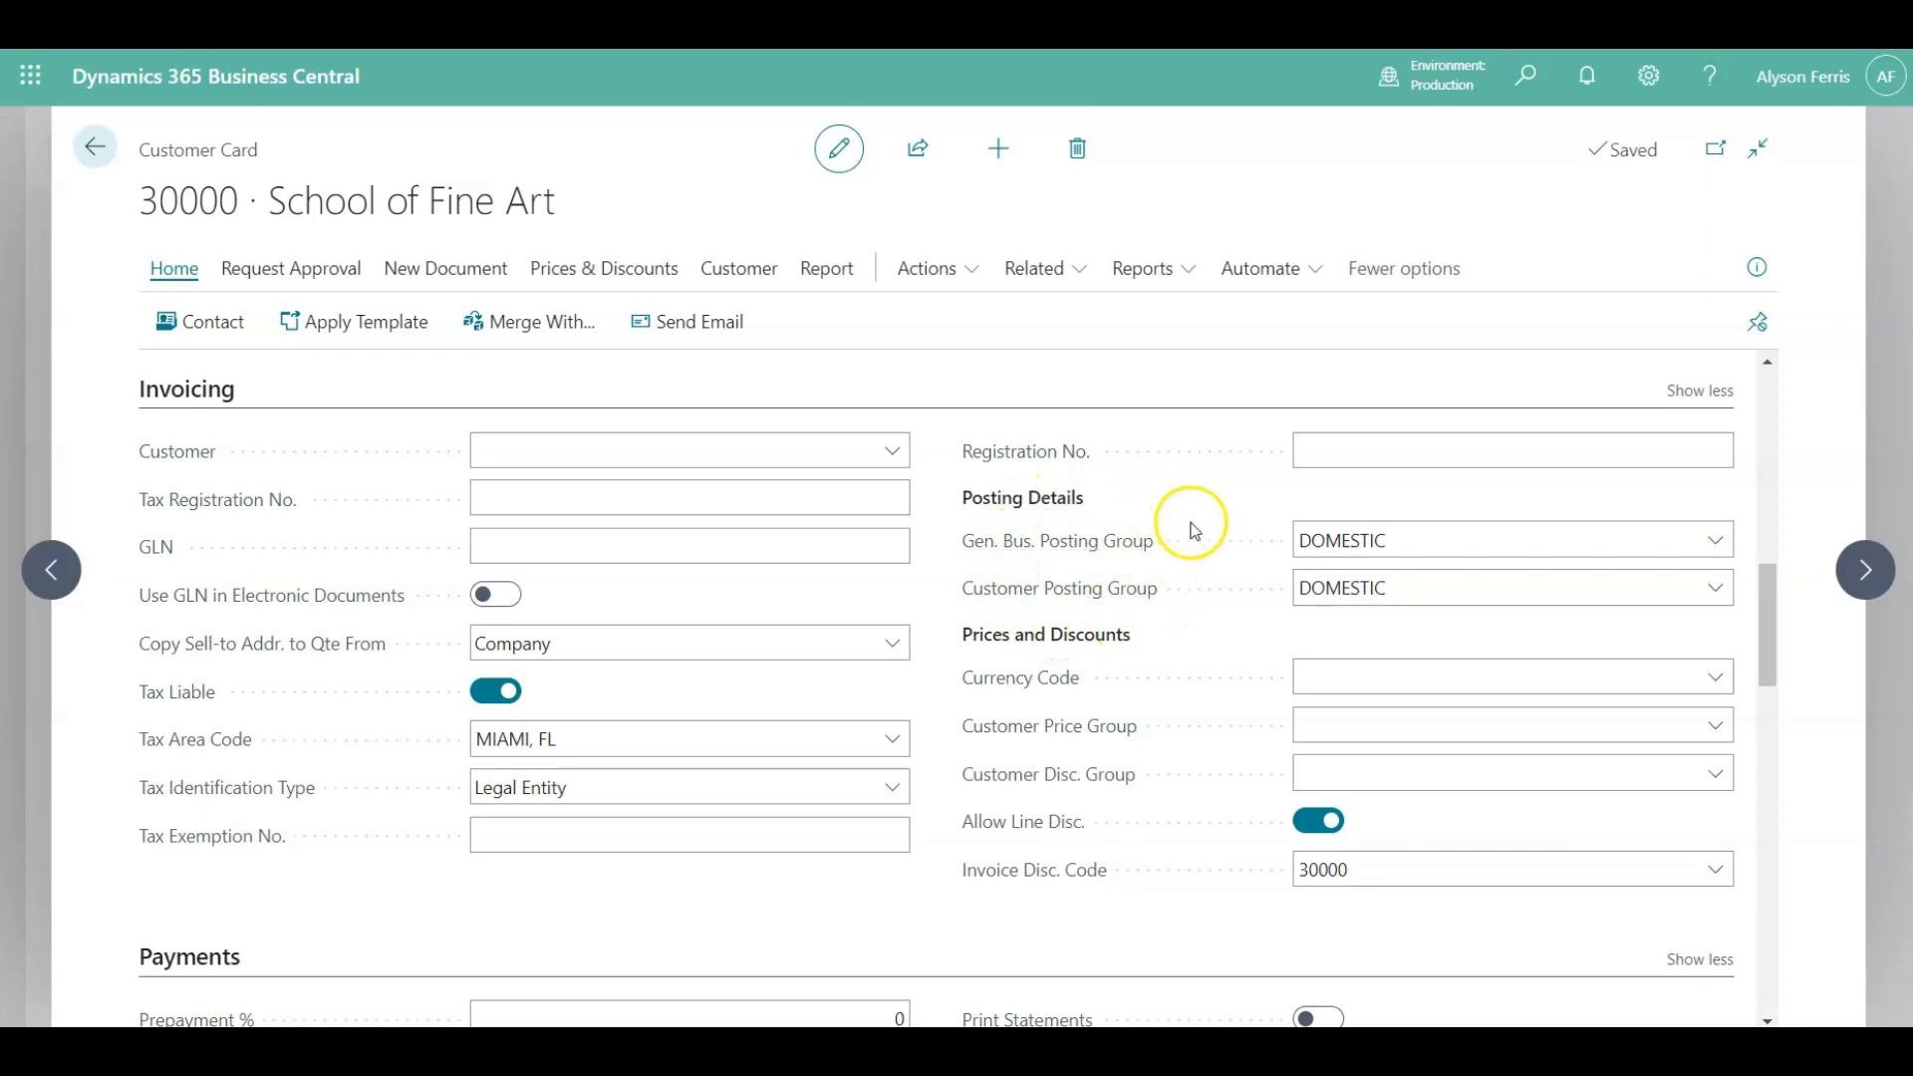
scroll(1163, 631, down, 2)
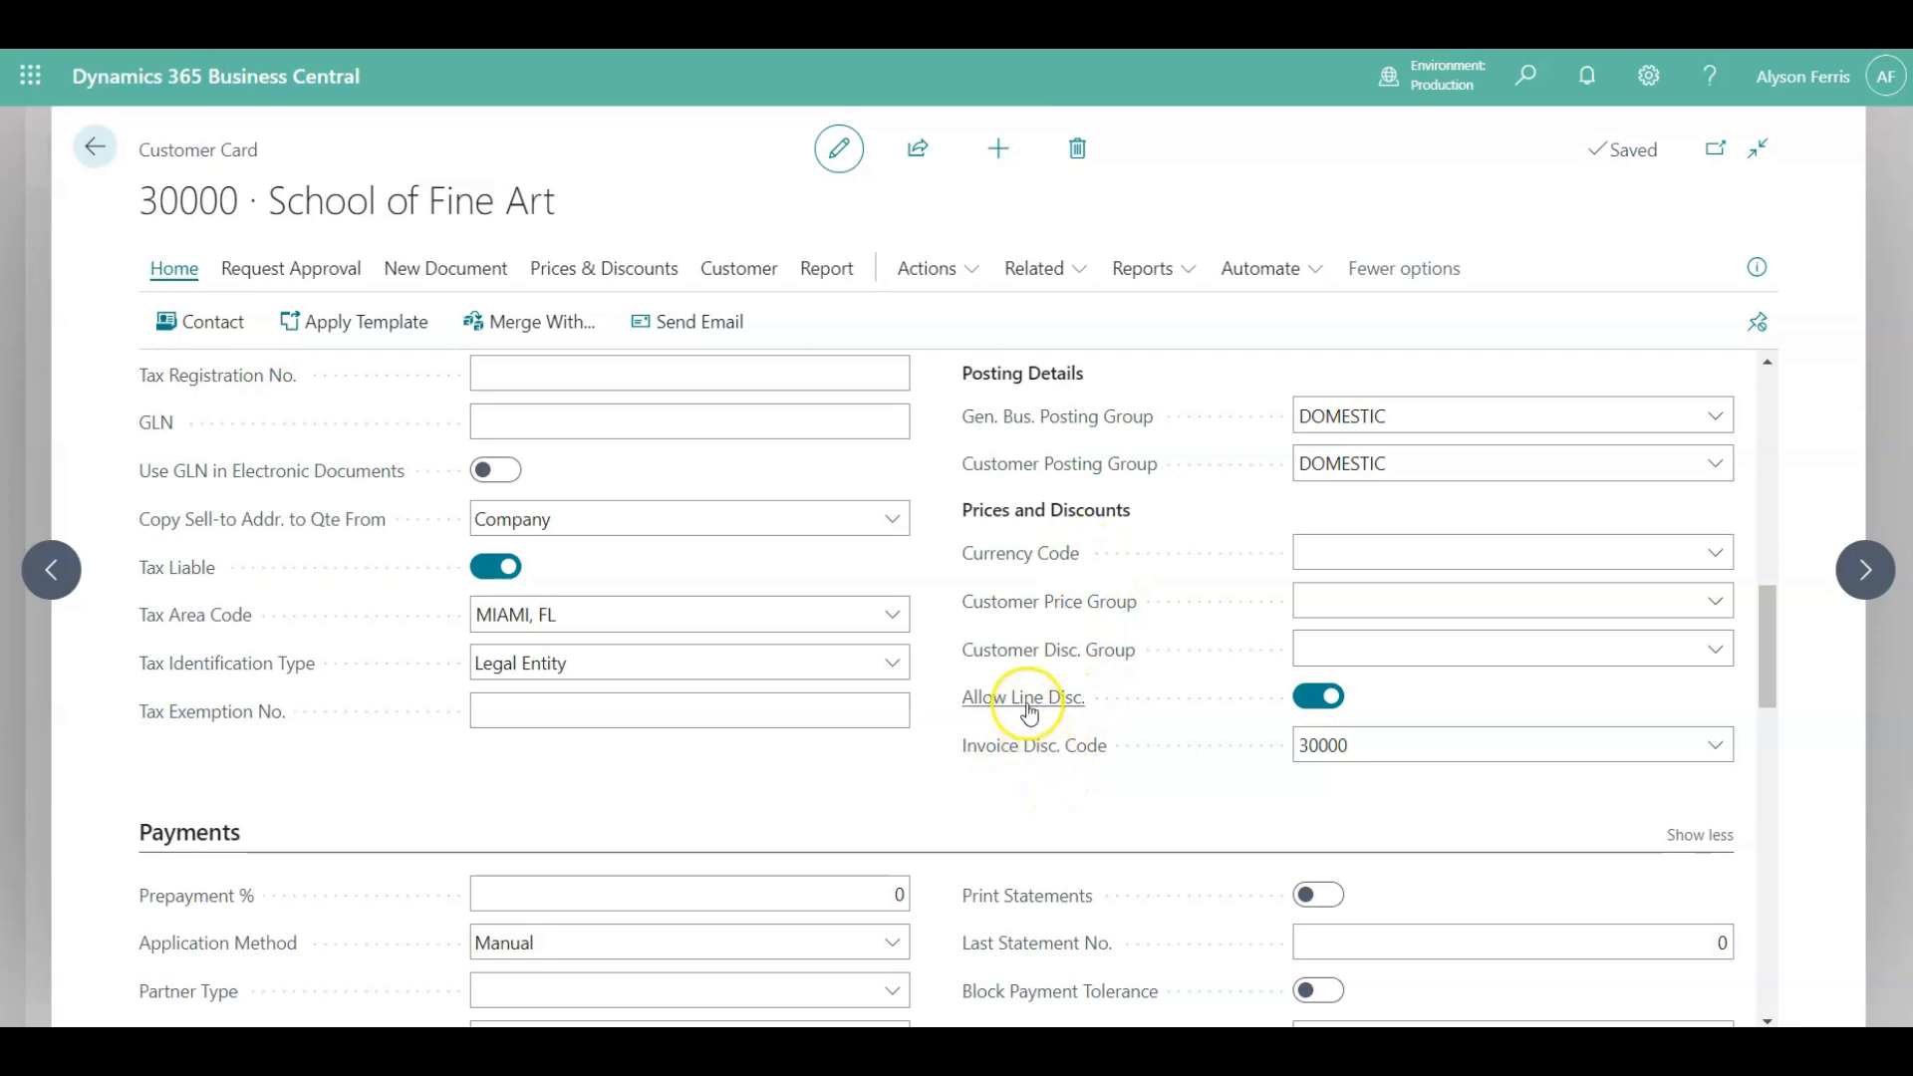
mouse_move(1030, 709)
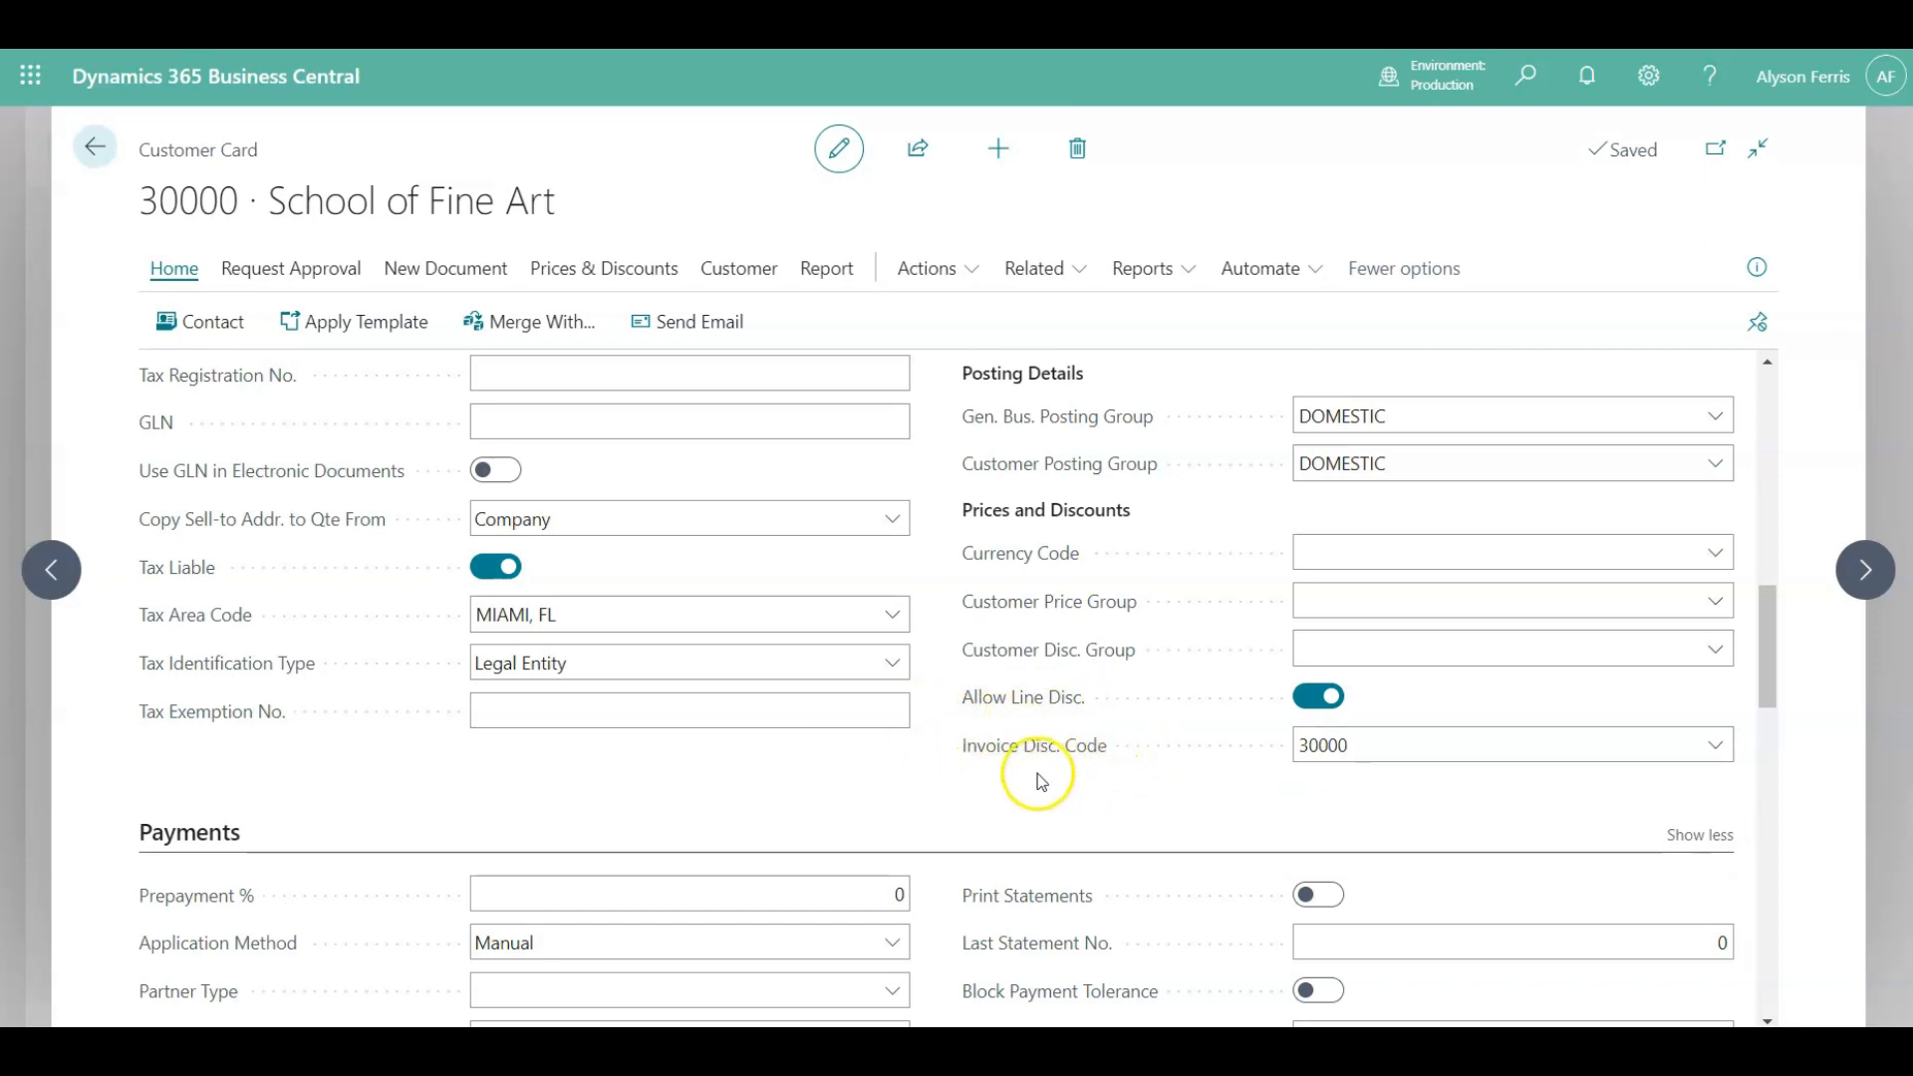
mouse_move(1029, 757)
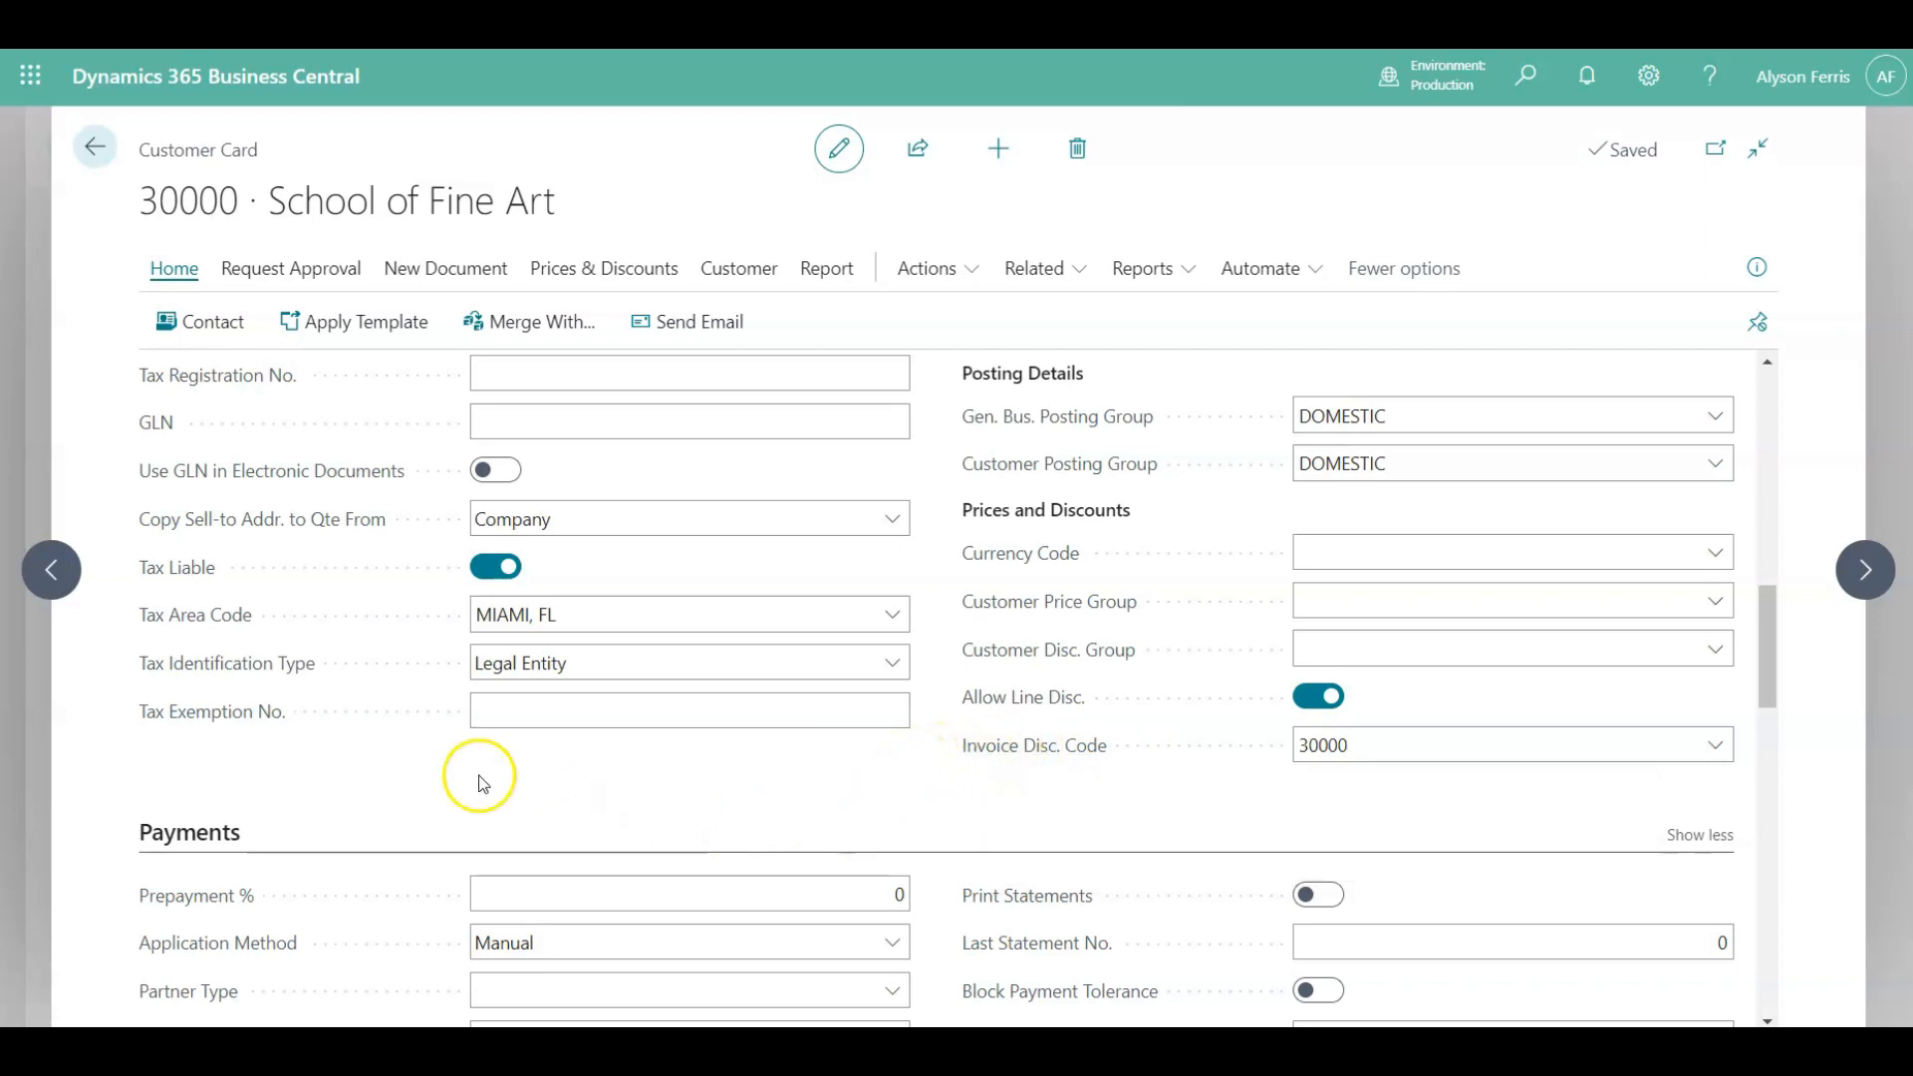
Open the Payment Terms Code list in the Payments section, close it unchanged, and turn on Print Statements.
scroll(453, 801, down, 3)
scroll(453, 801, down, 5)
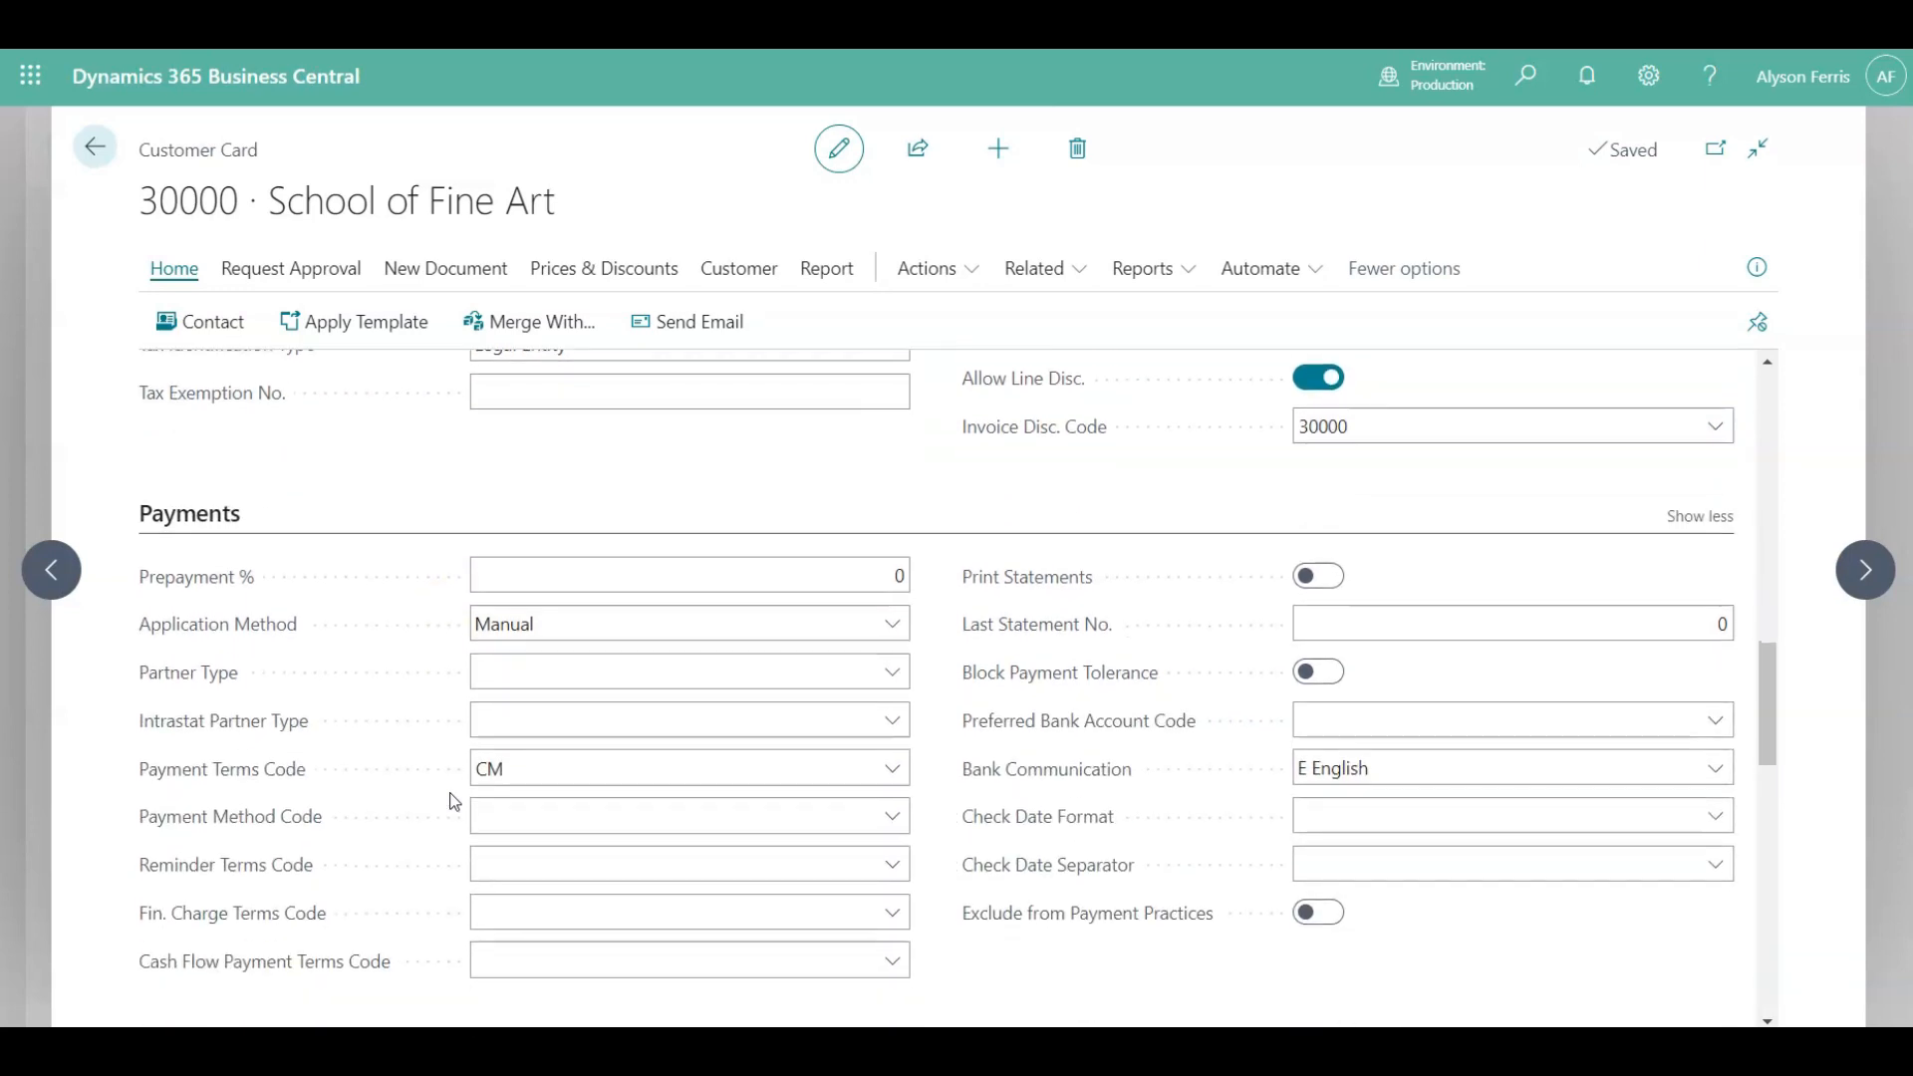
scroll(453, 801, down, 1)
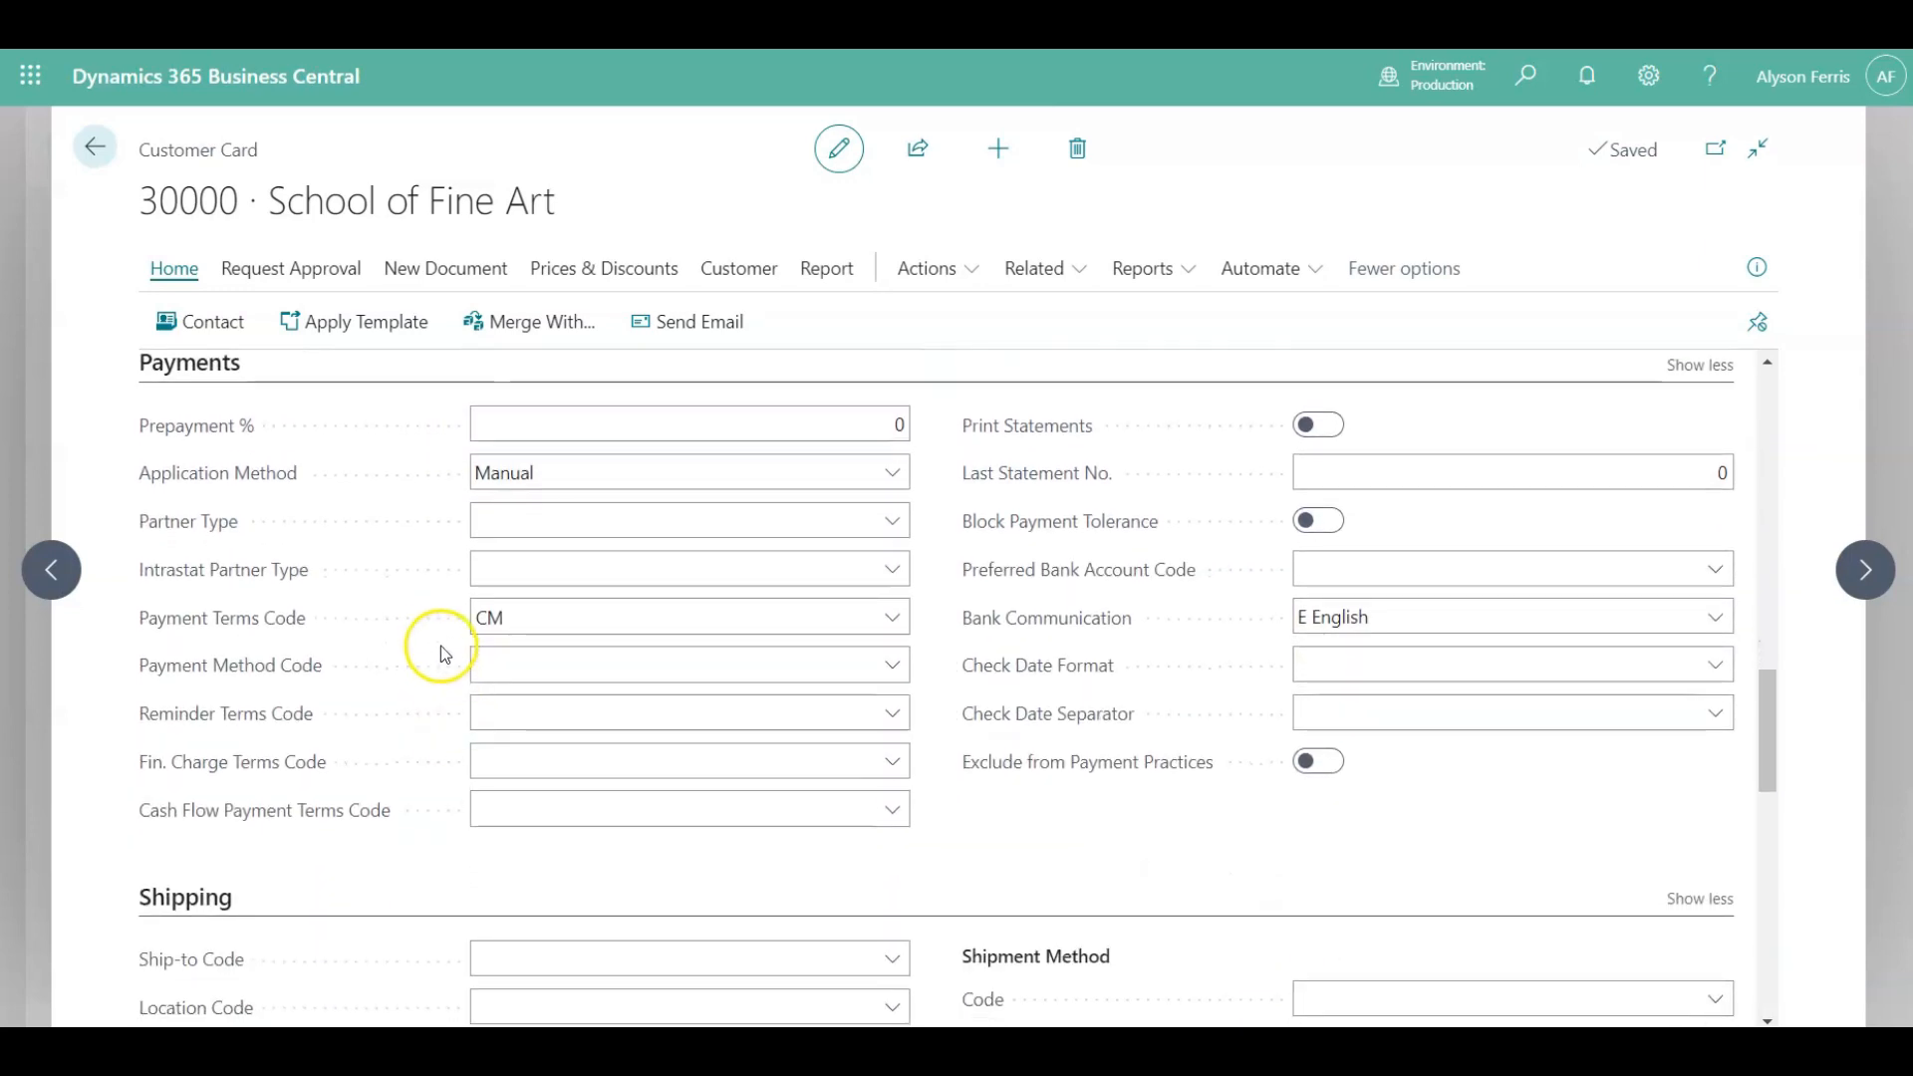
click(499, 618)
click(894, 623)
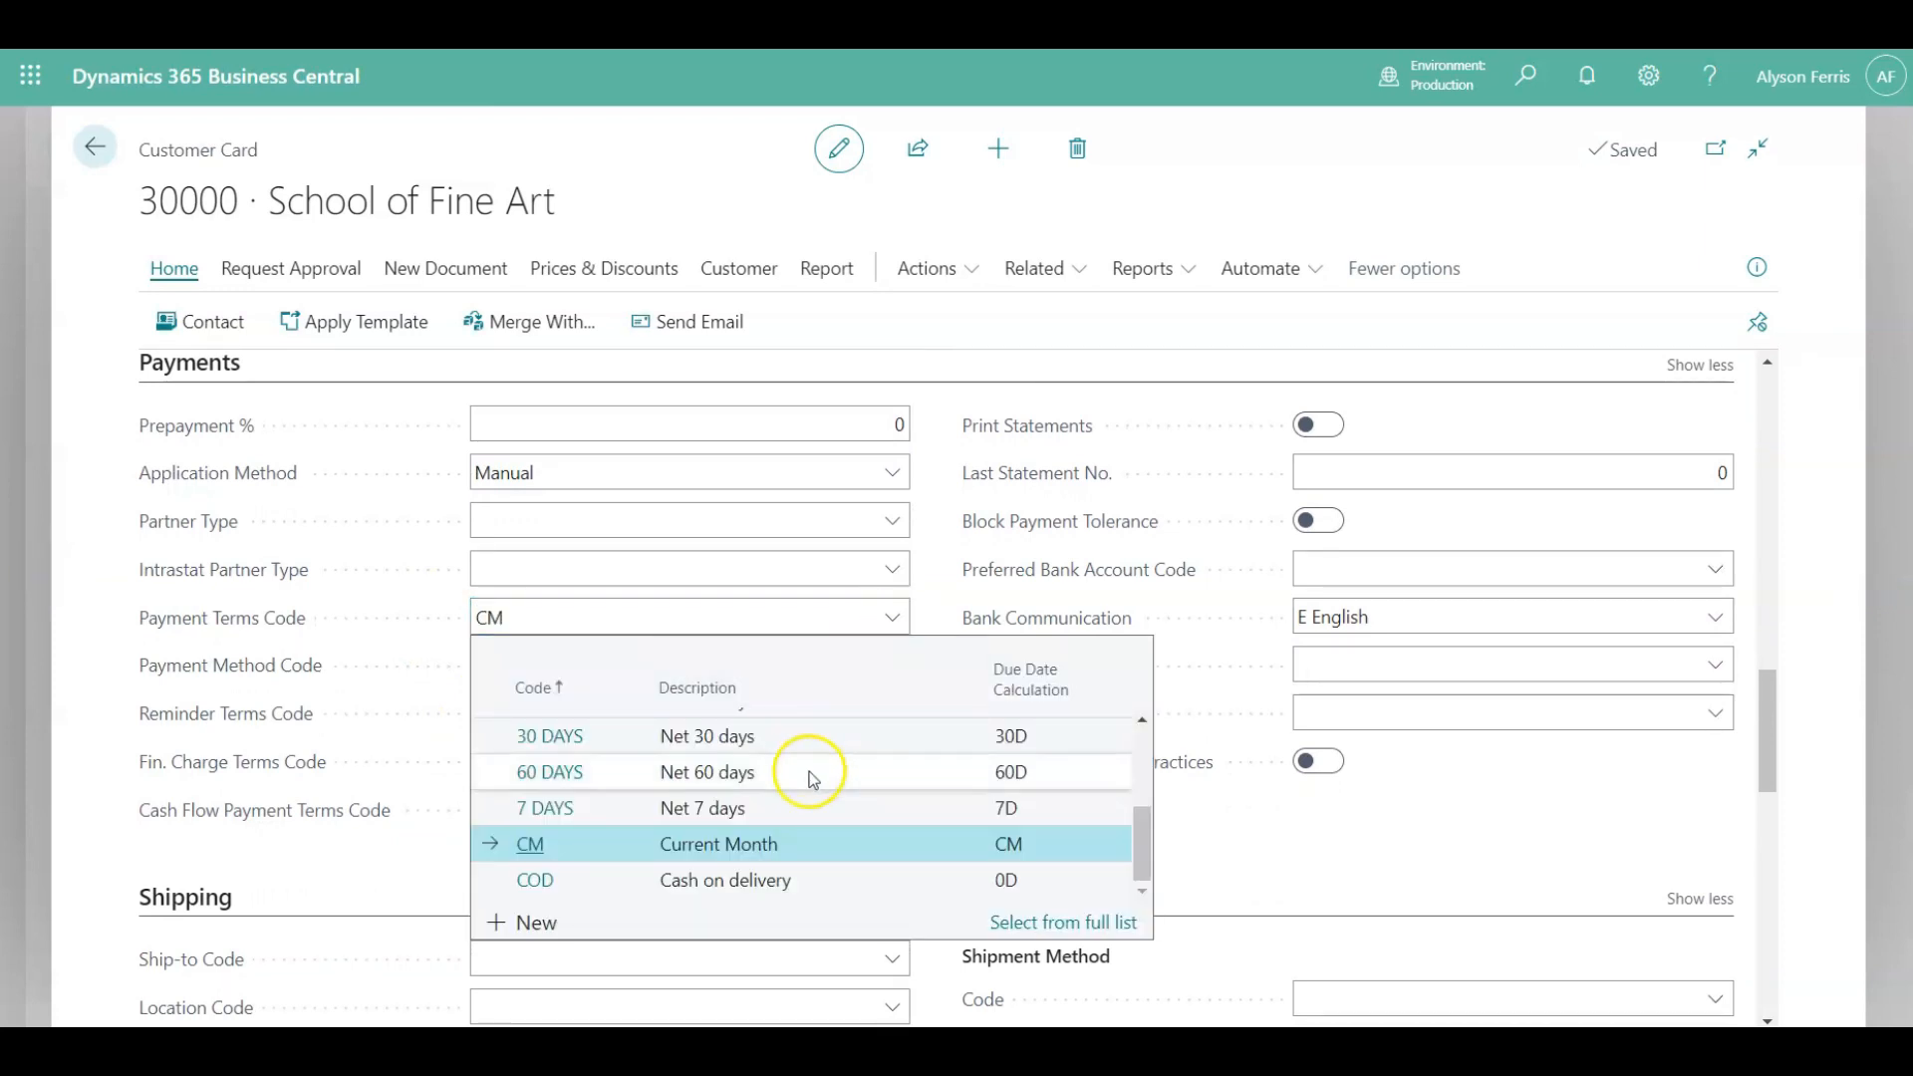
click(387, 634)
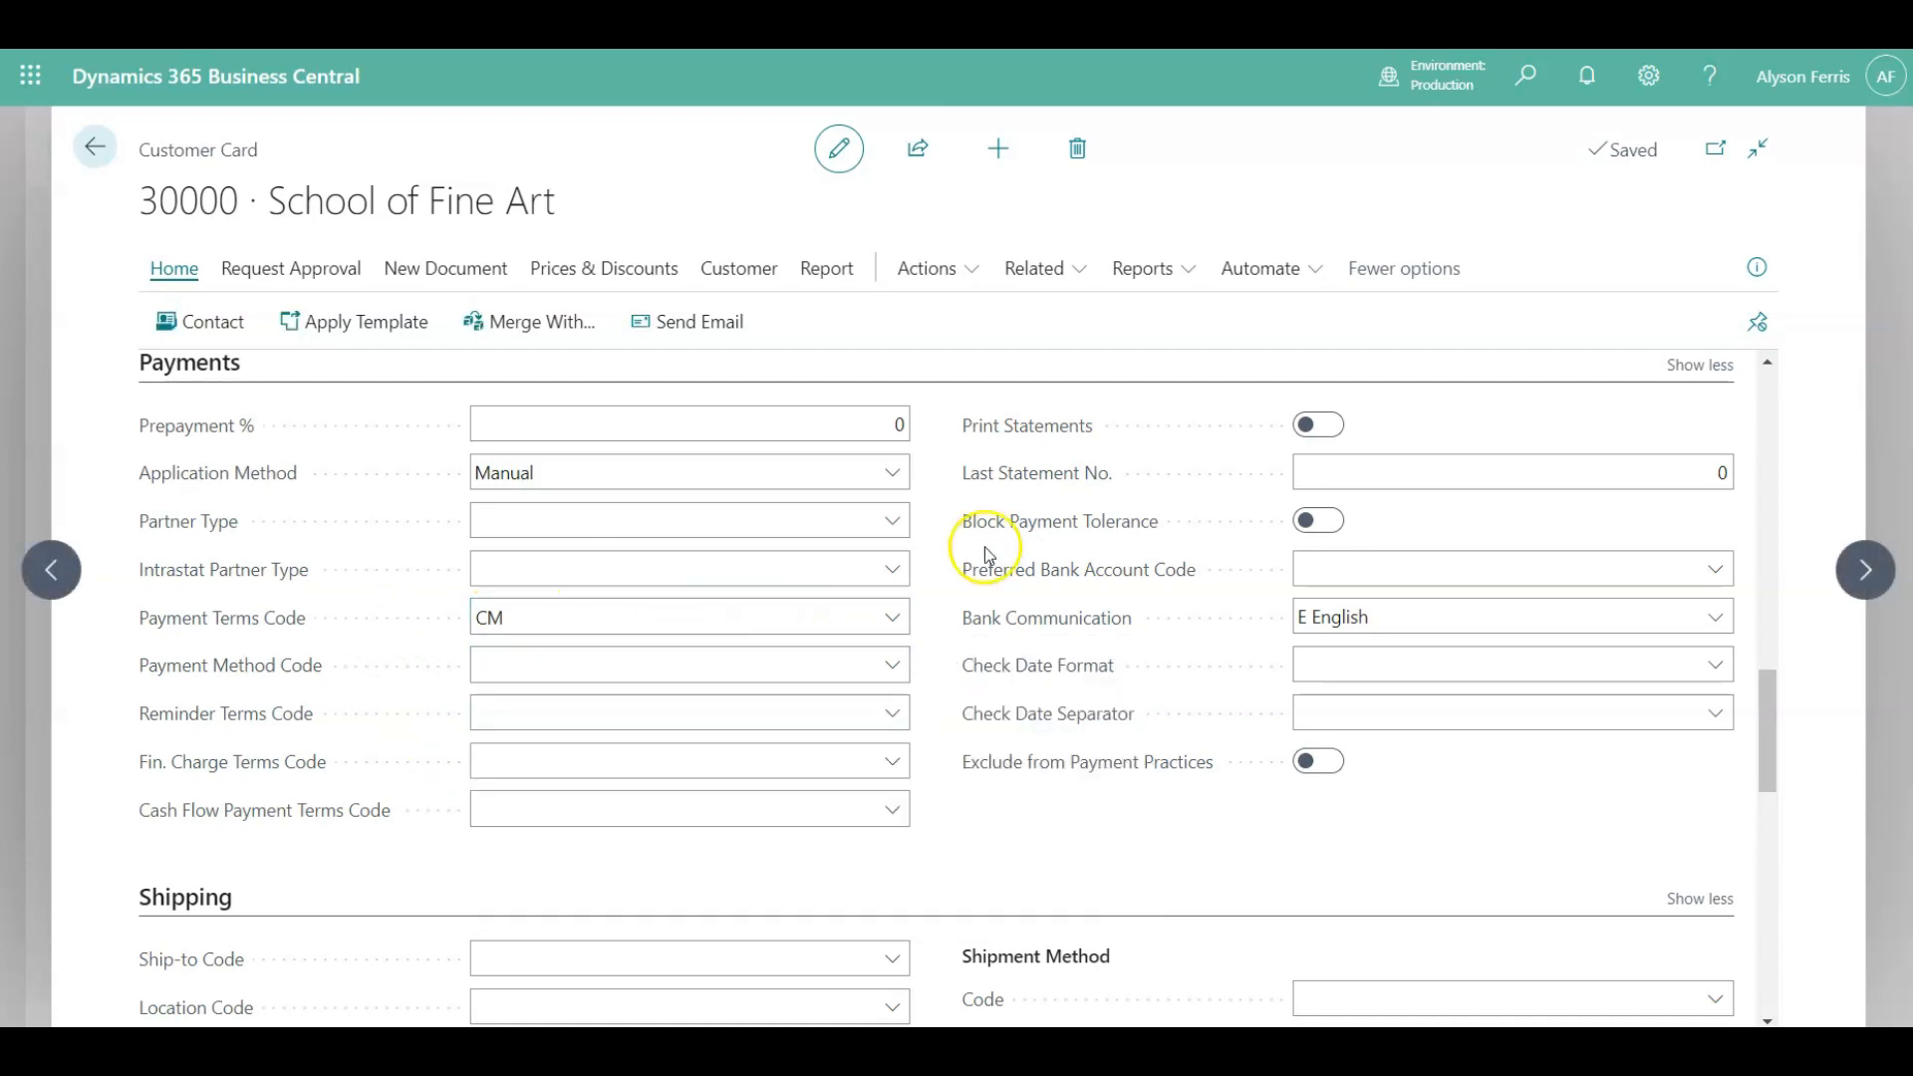
click(1321, 431)
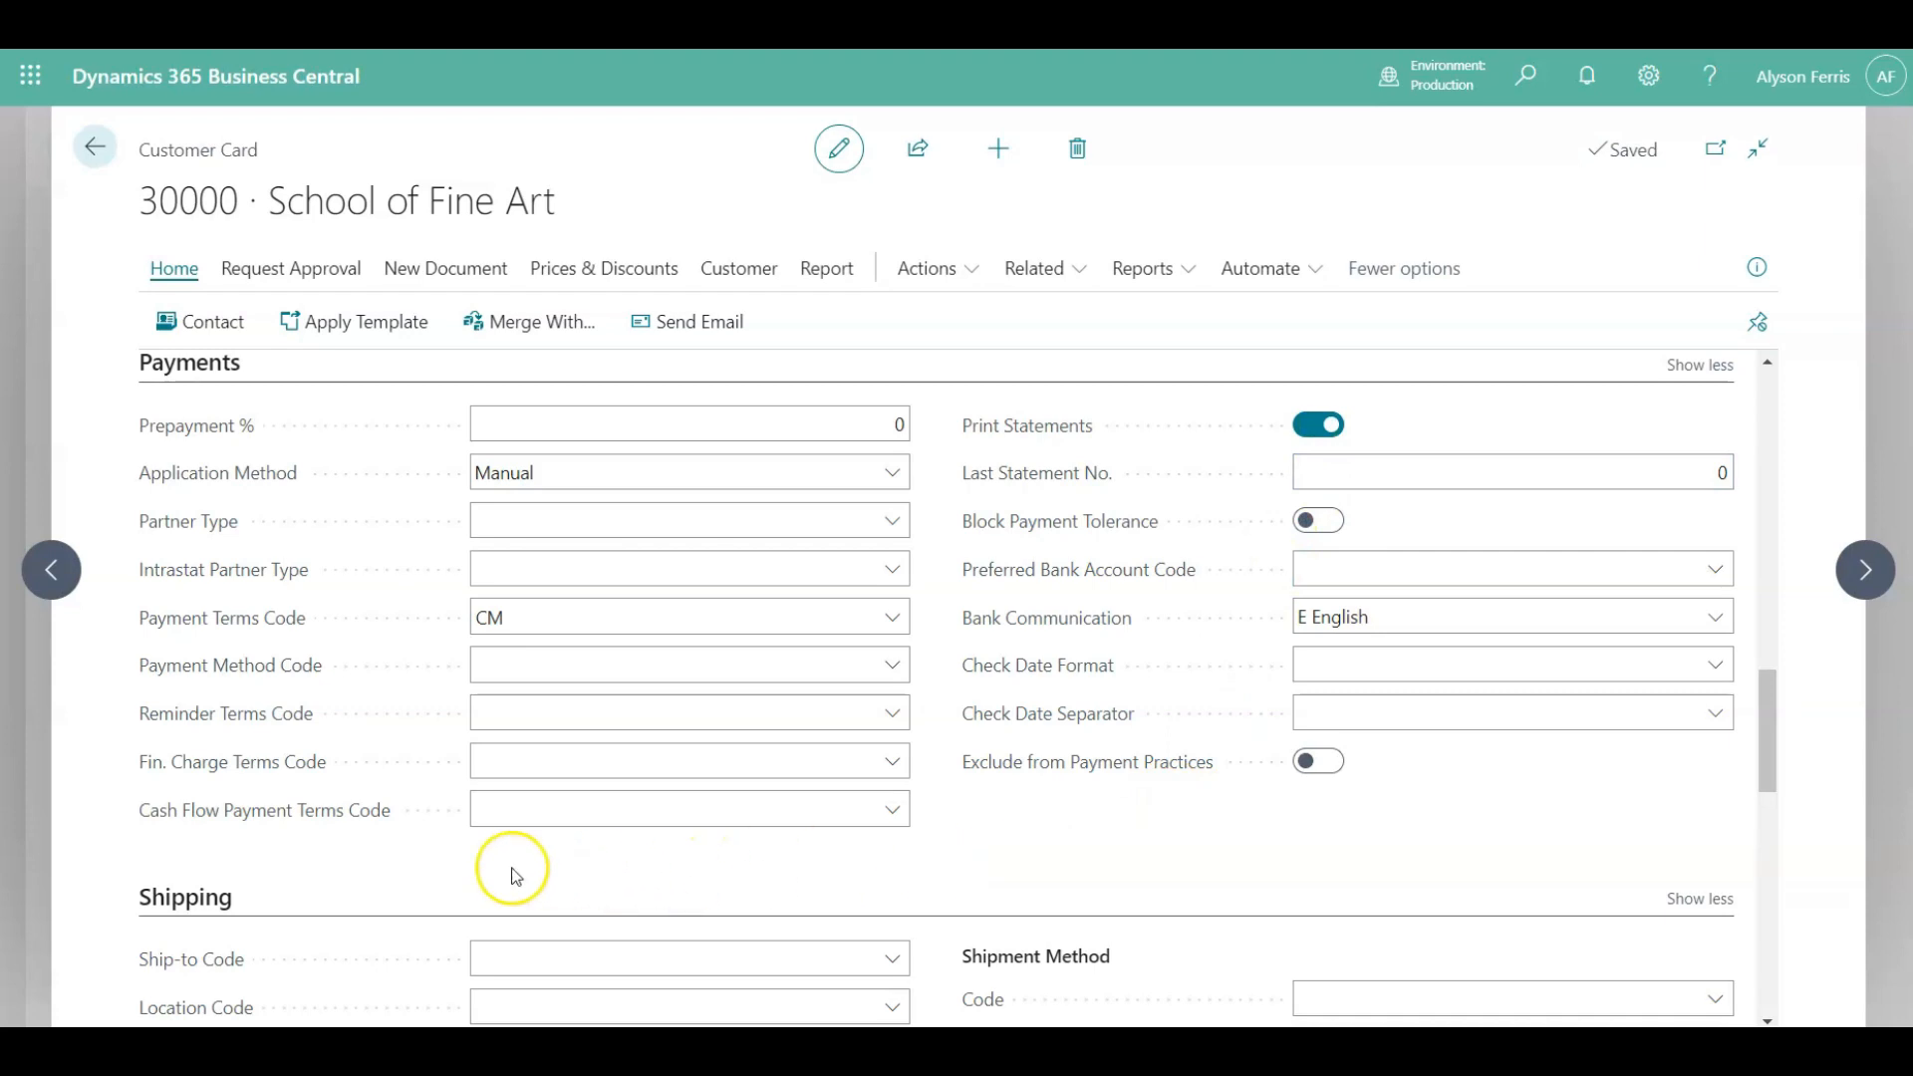
Scroll through the Shipping and Statistics sections and examine the Aged Accounts Receivable chart.
scroll(516, 876, down, 4)
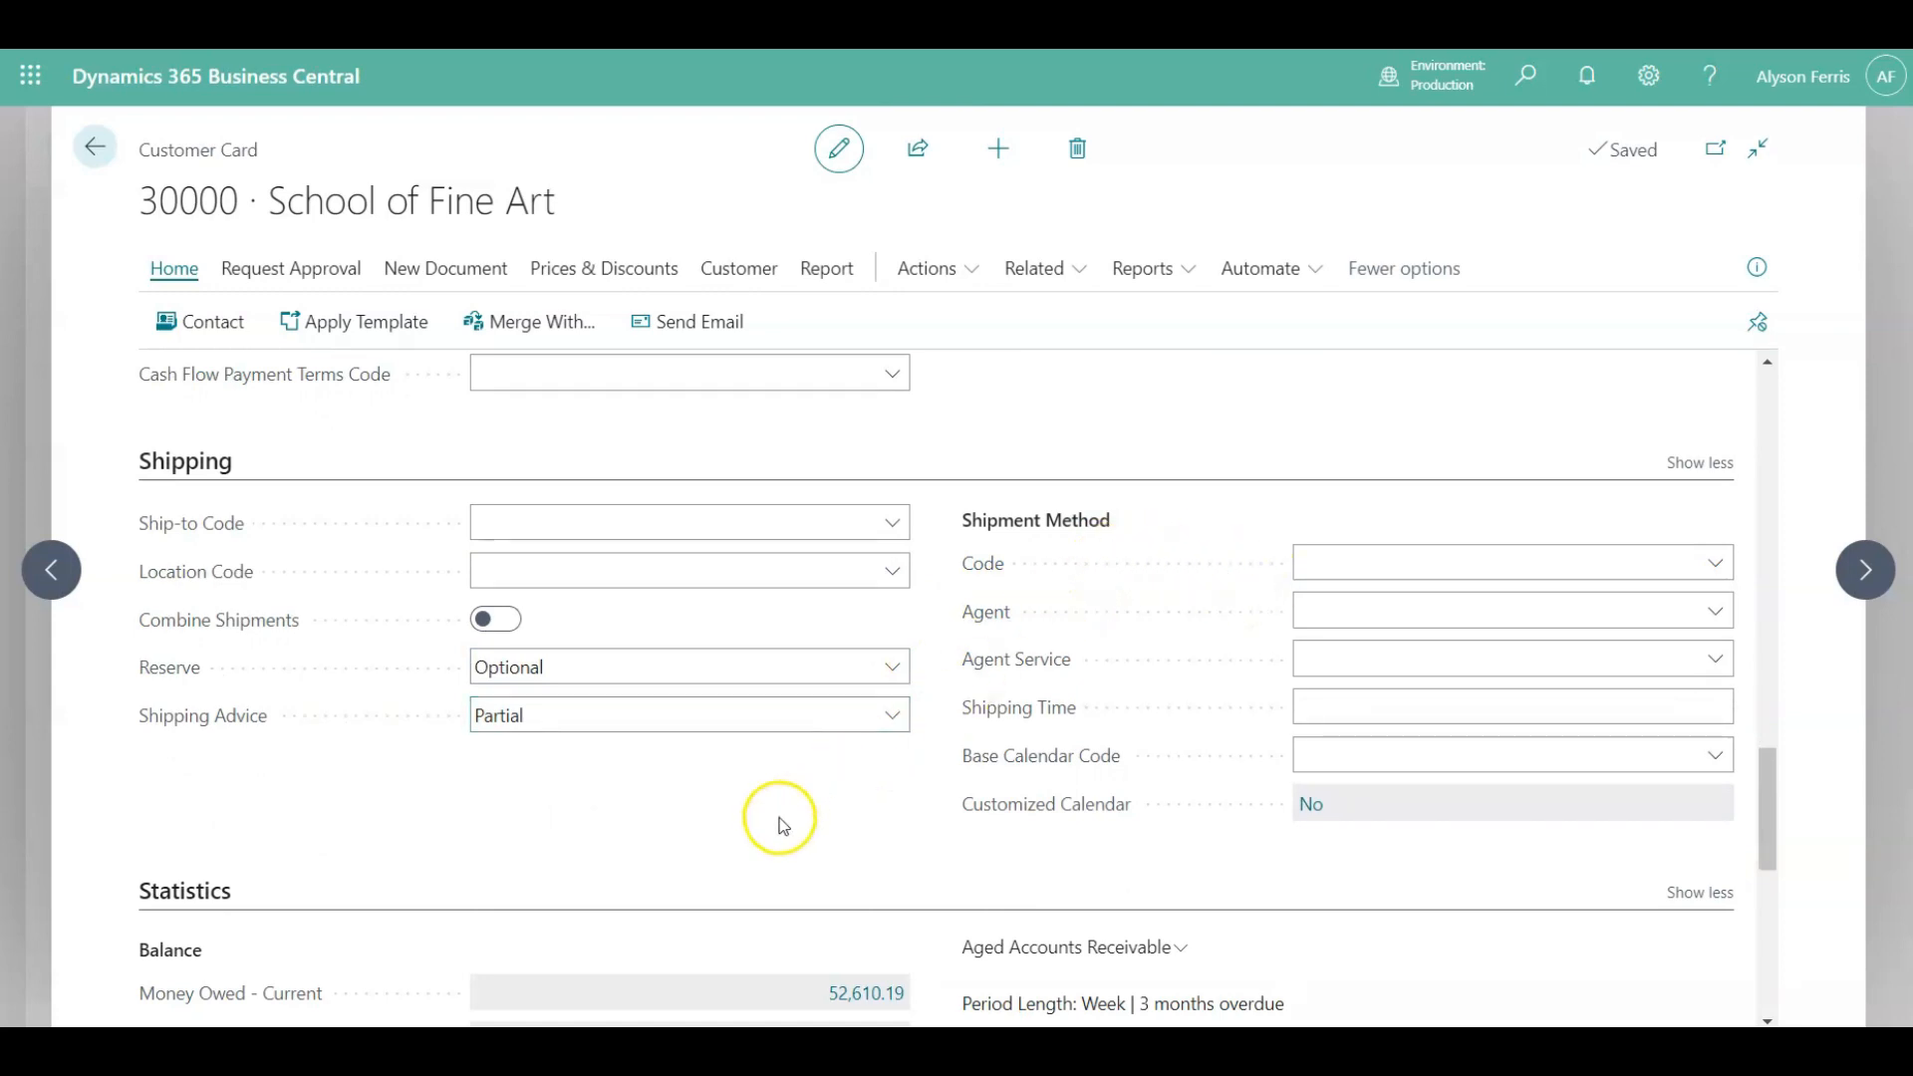
scroll(726, 833, down, 3)
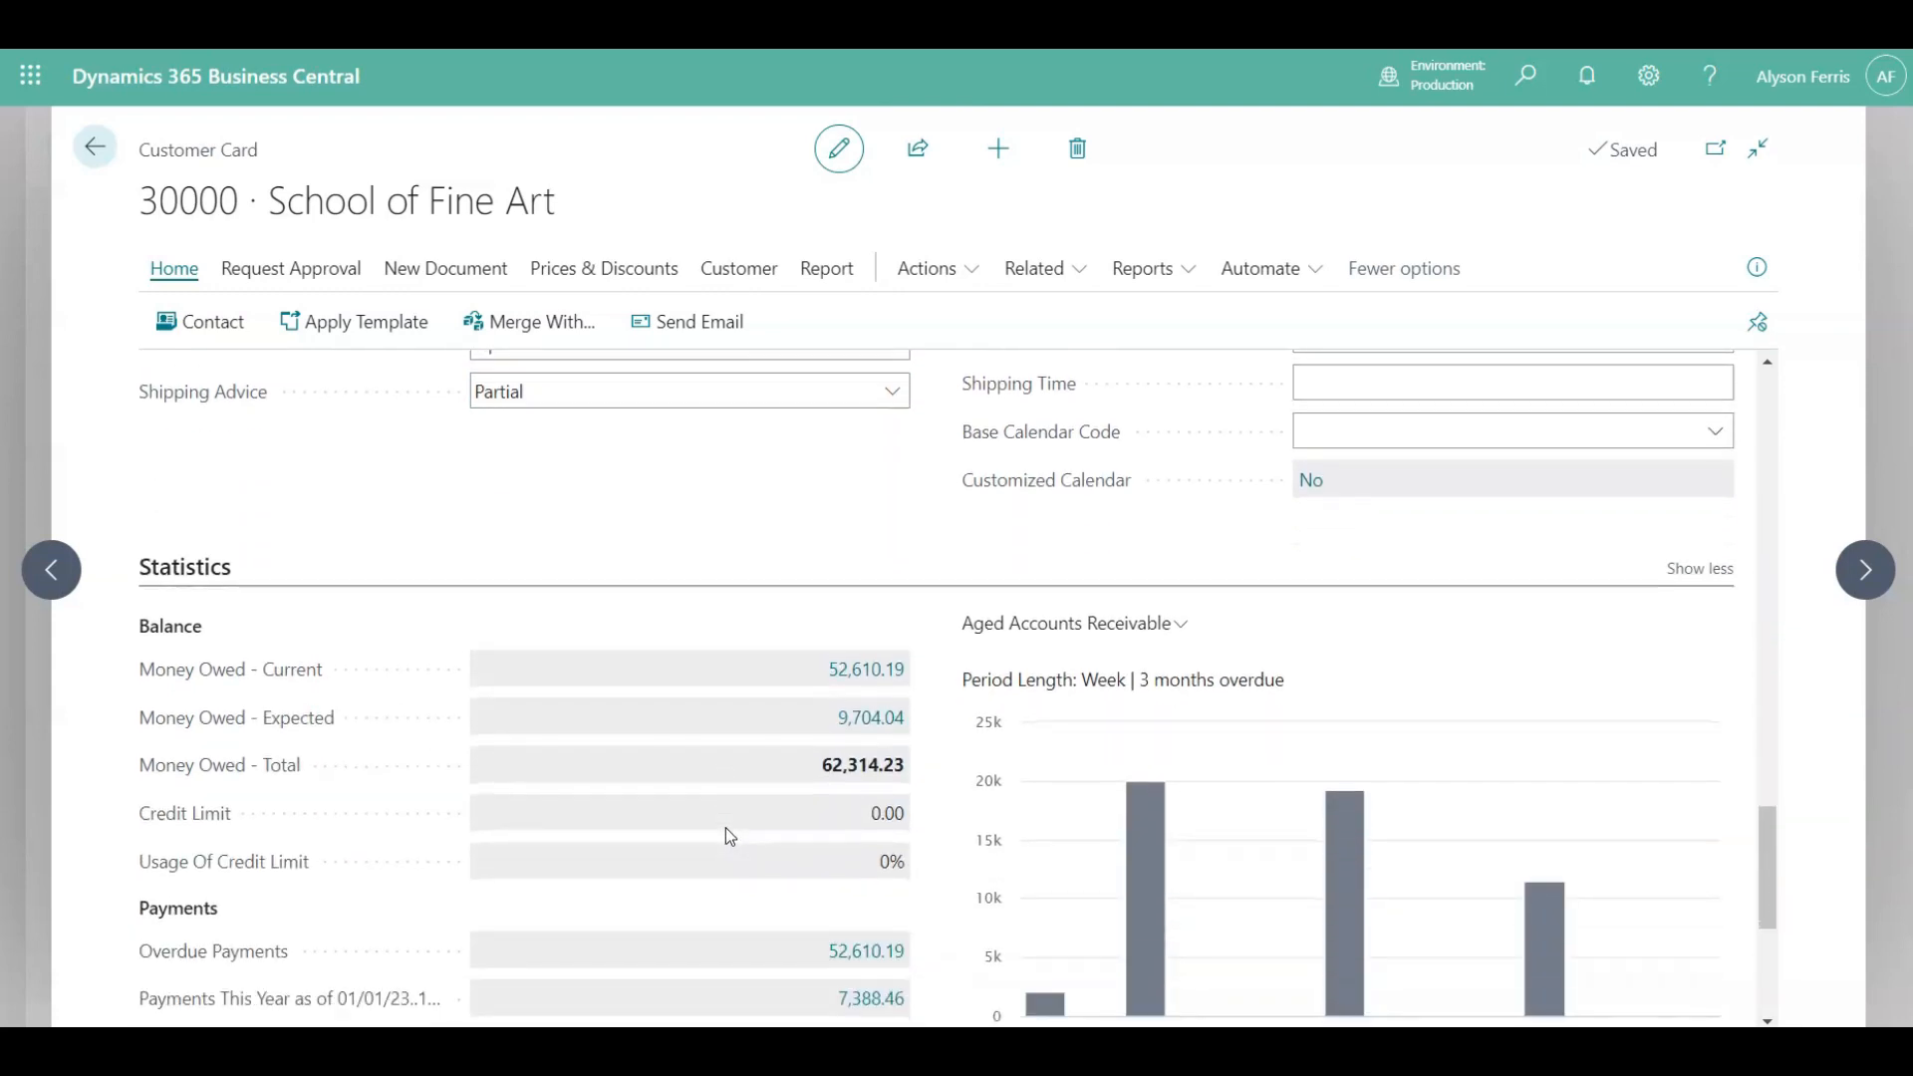
scroll(726, 835, down, 3)
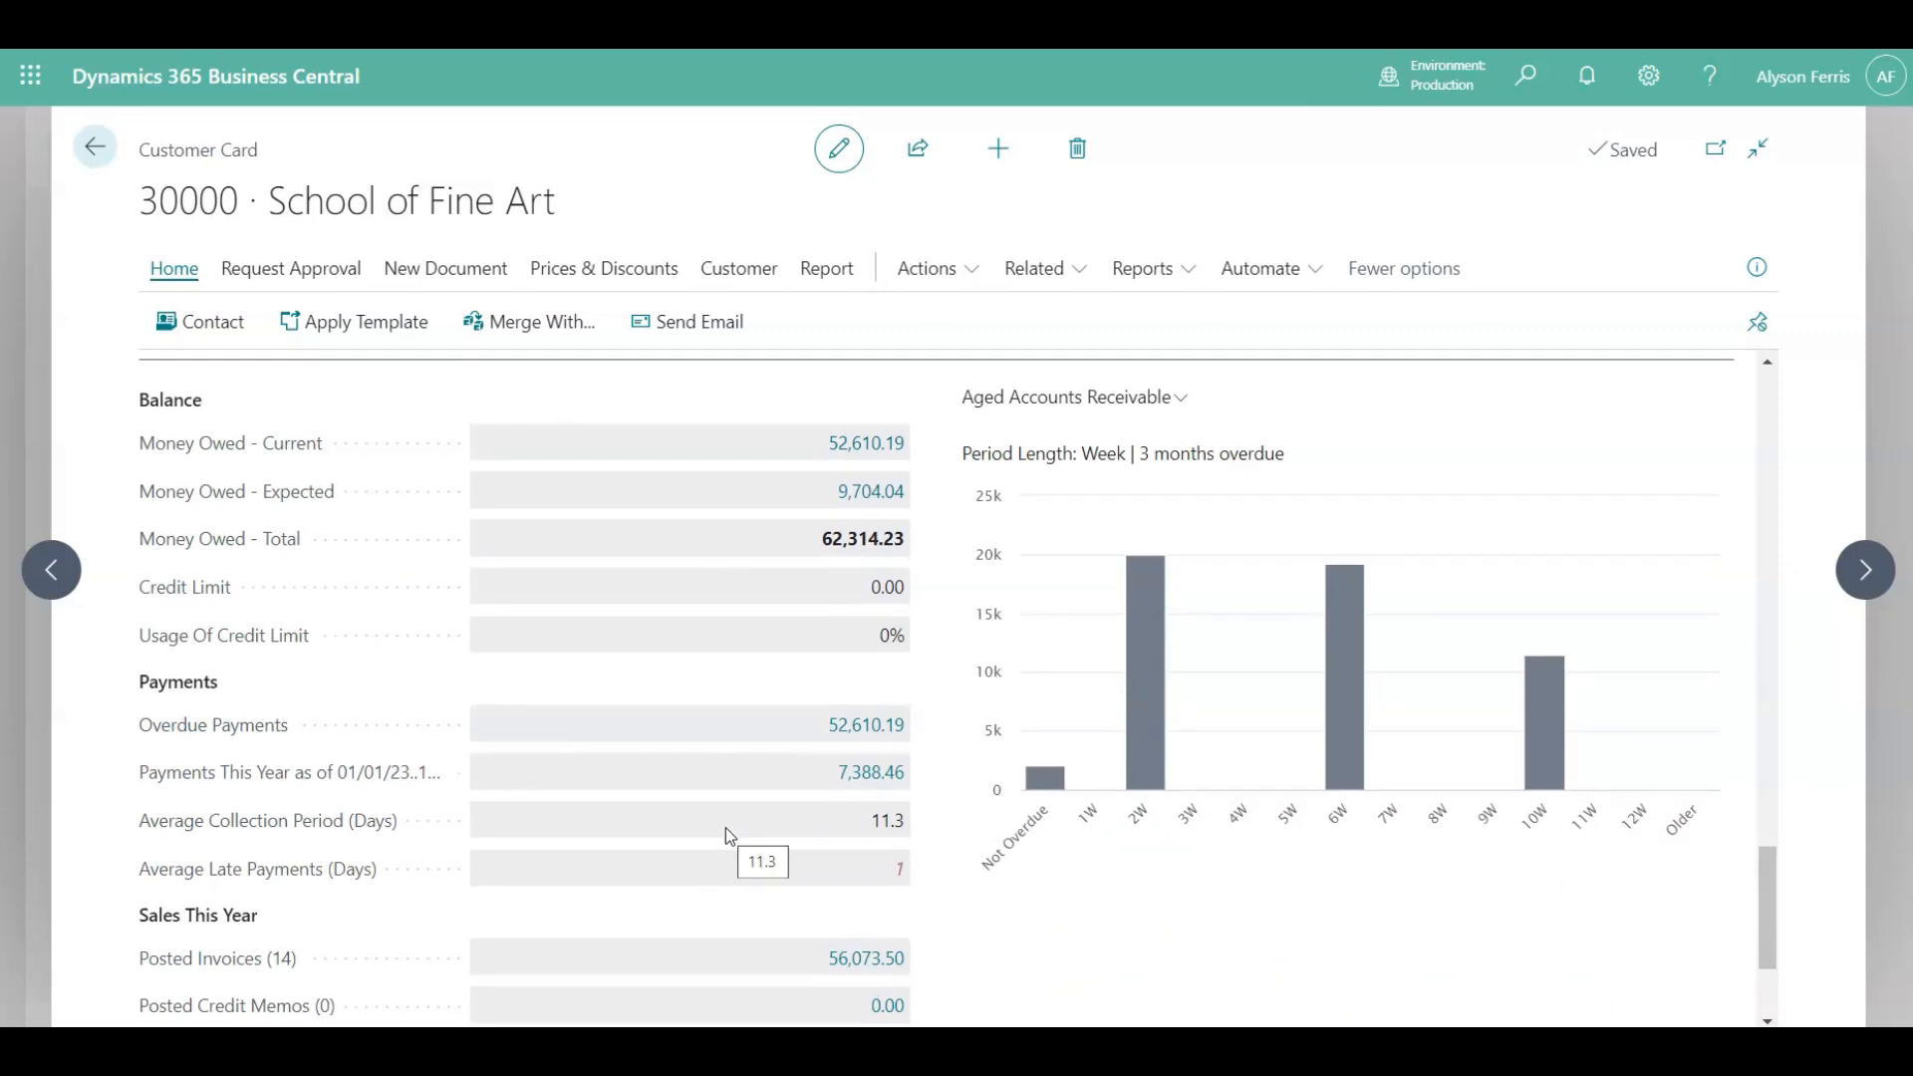
scroll(726, 835, down, 2)
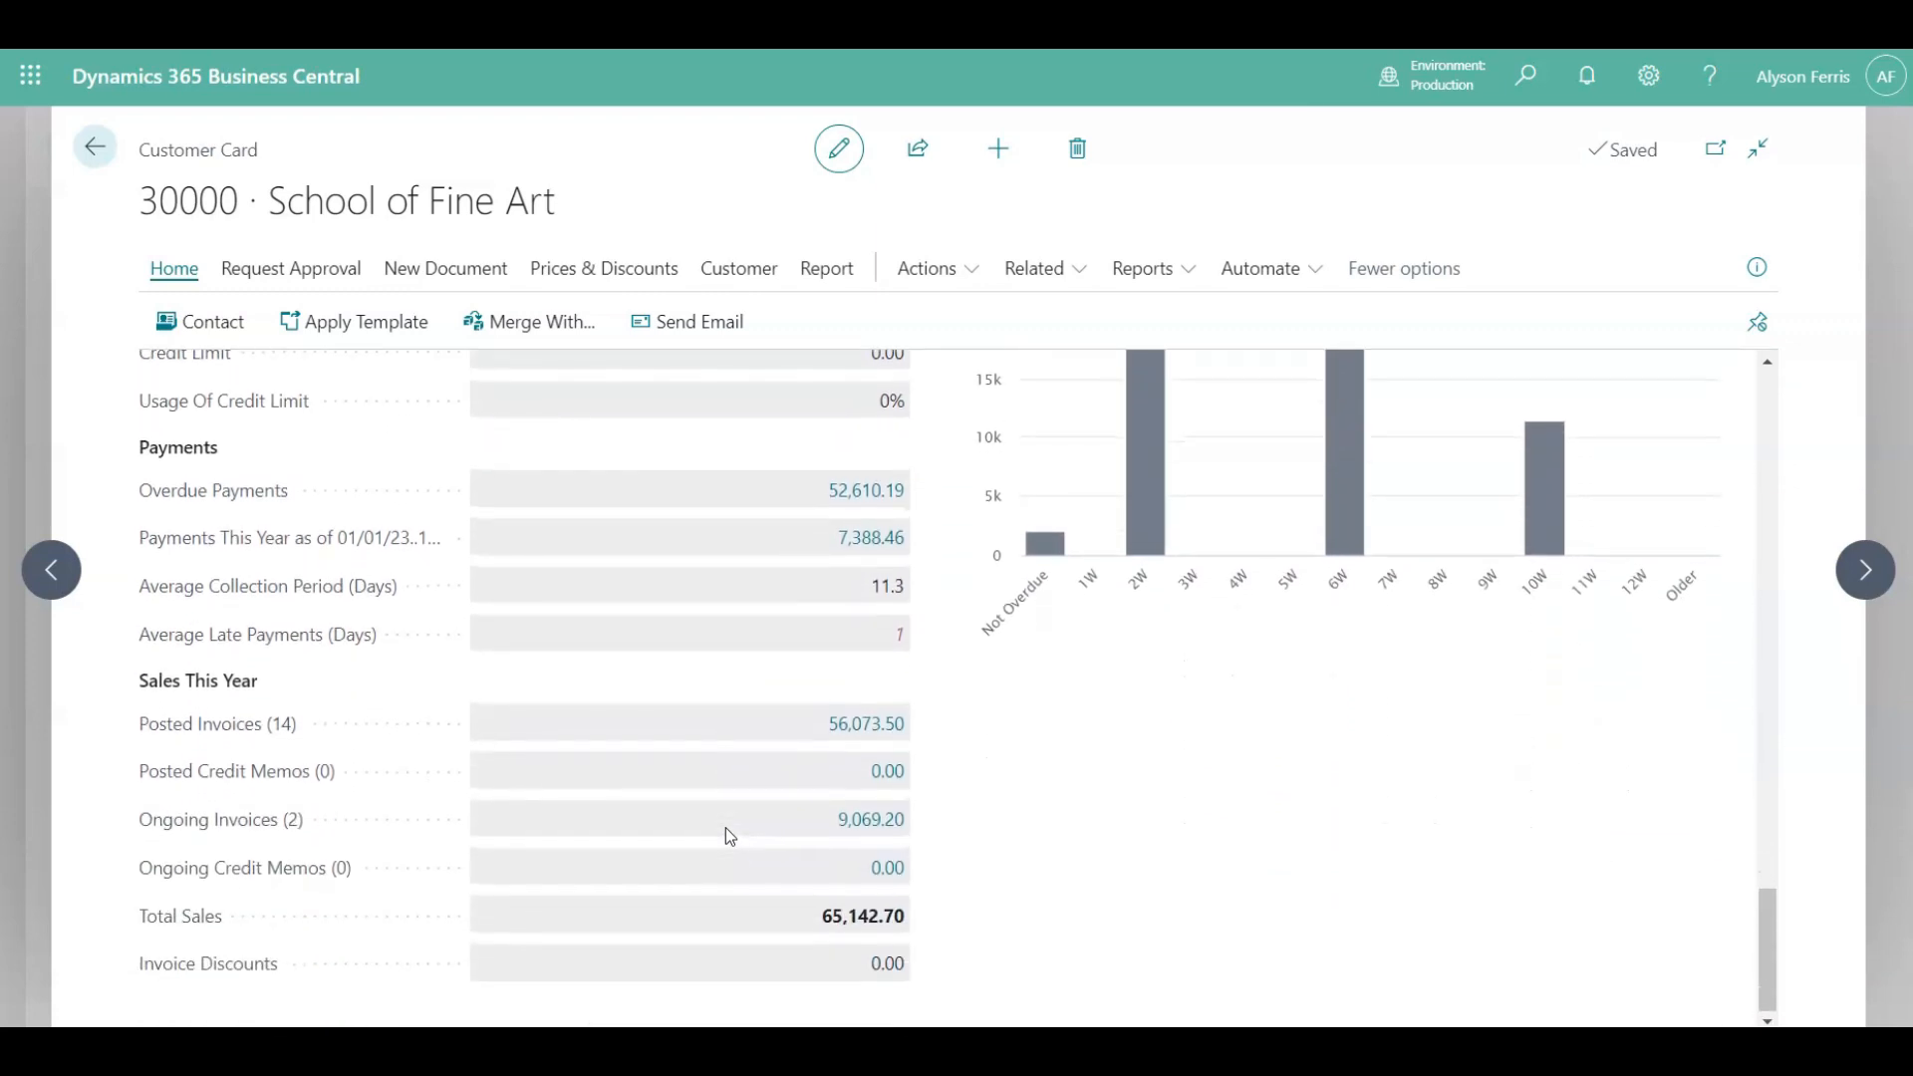
scroll(725, 835, up, 3)
scroll(725, 835, up, 1)
click(794, 559)
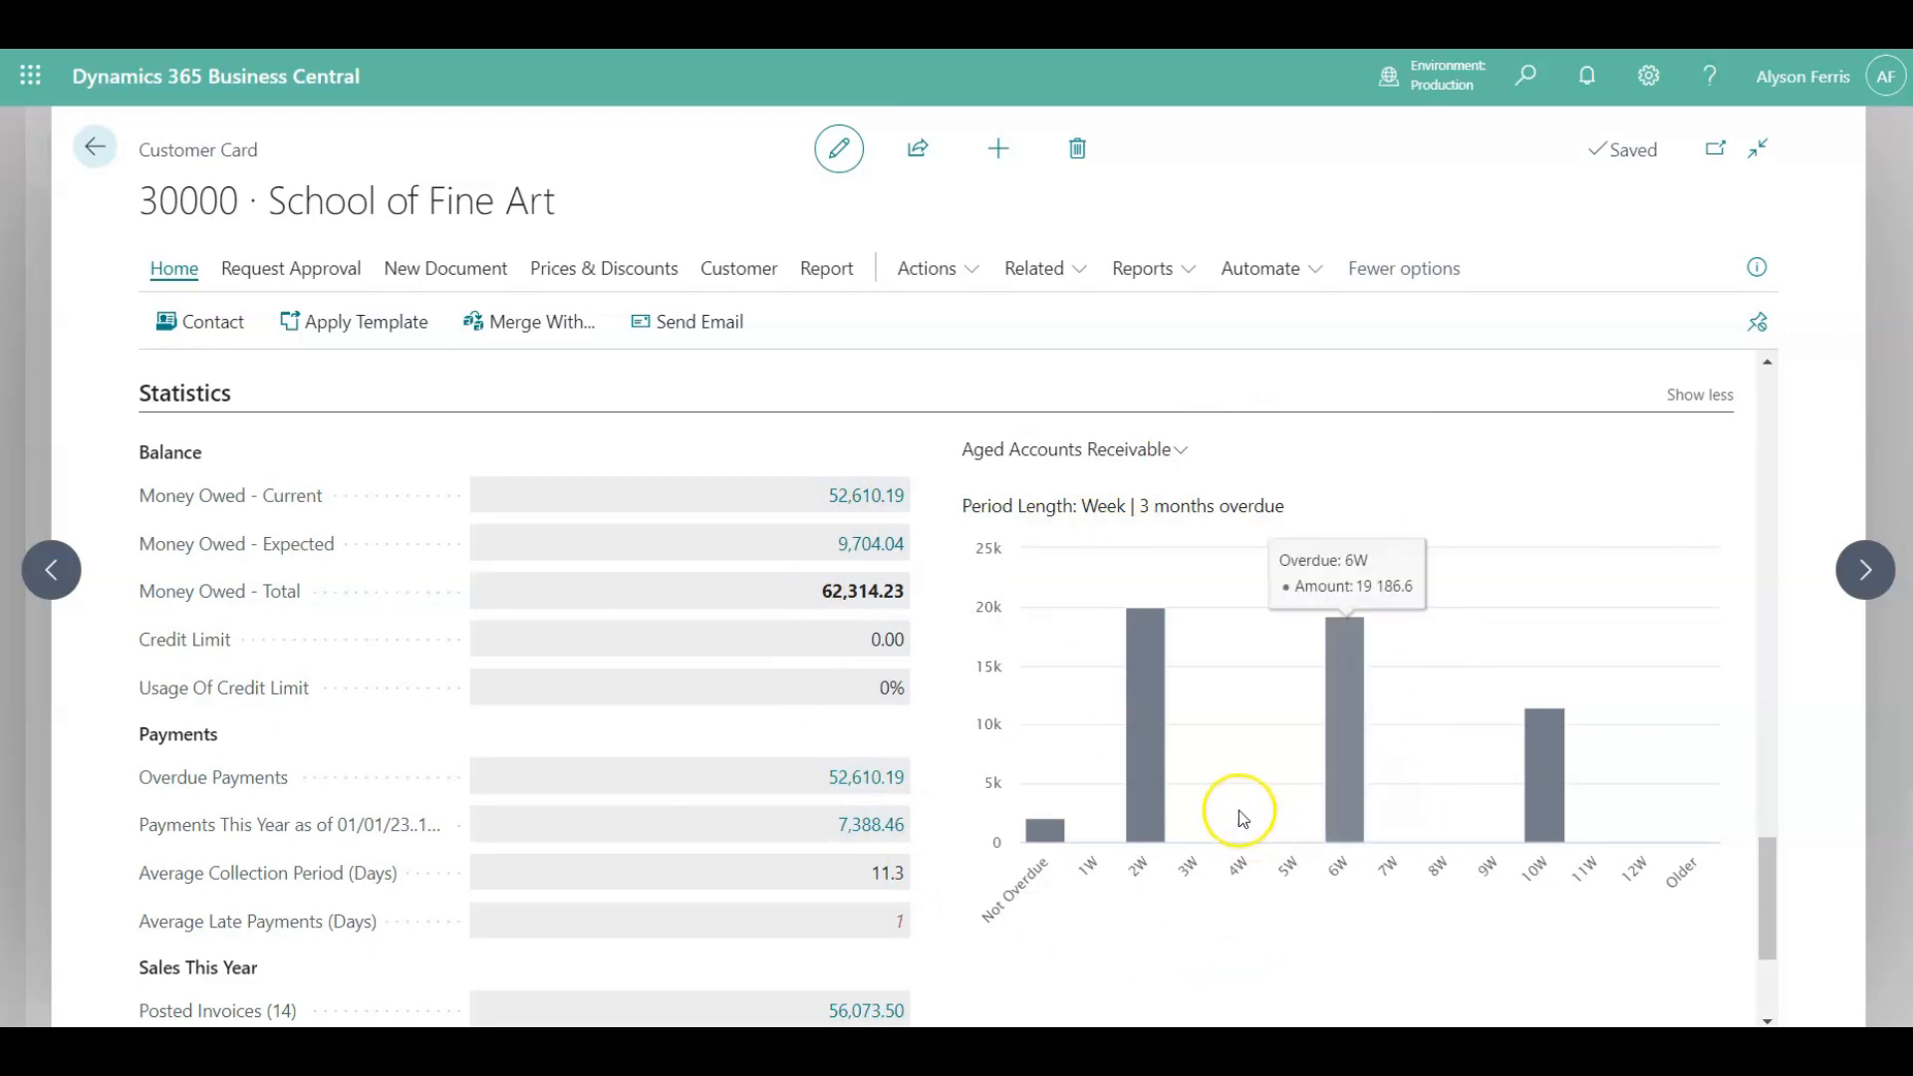
scroll(1238, 810, up, 5)
scroll(1241, 817, up, 10)
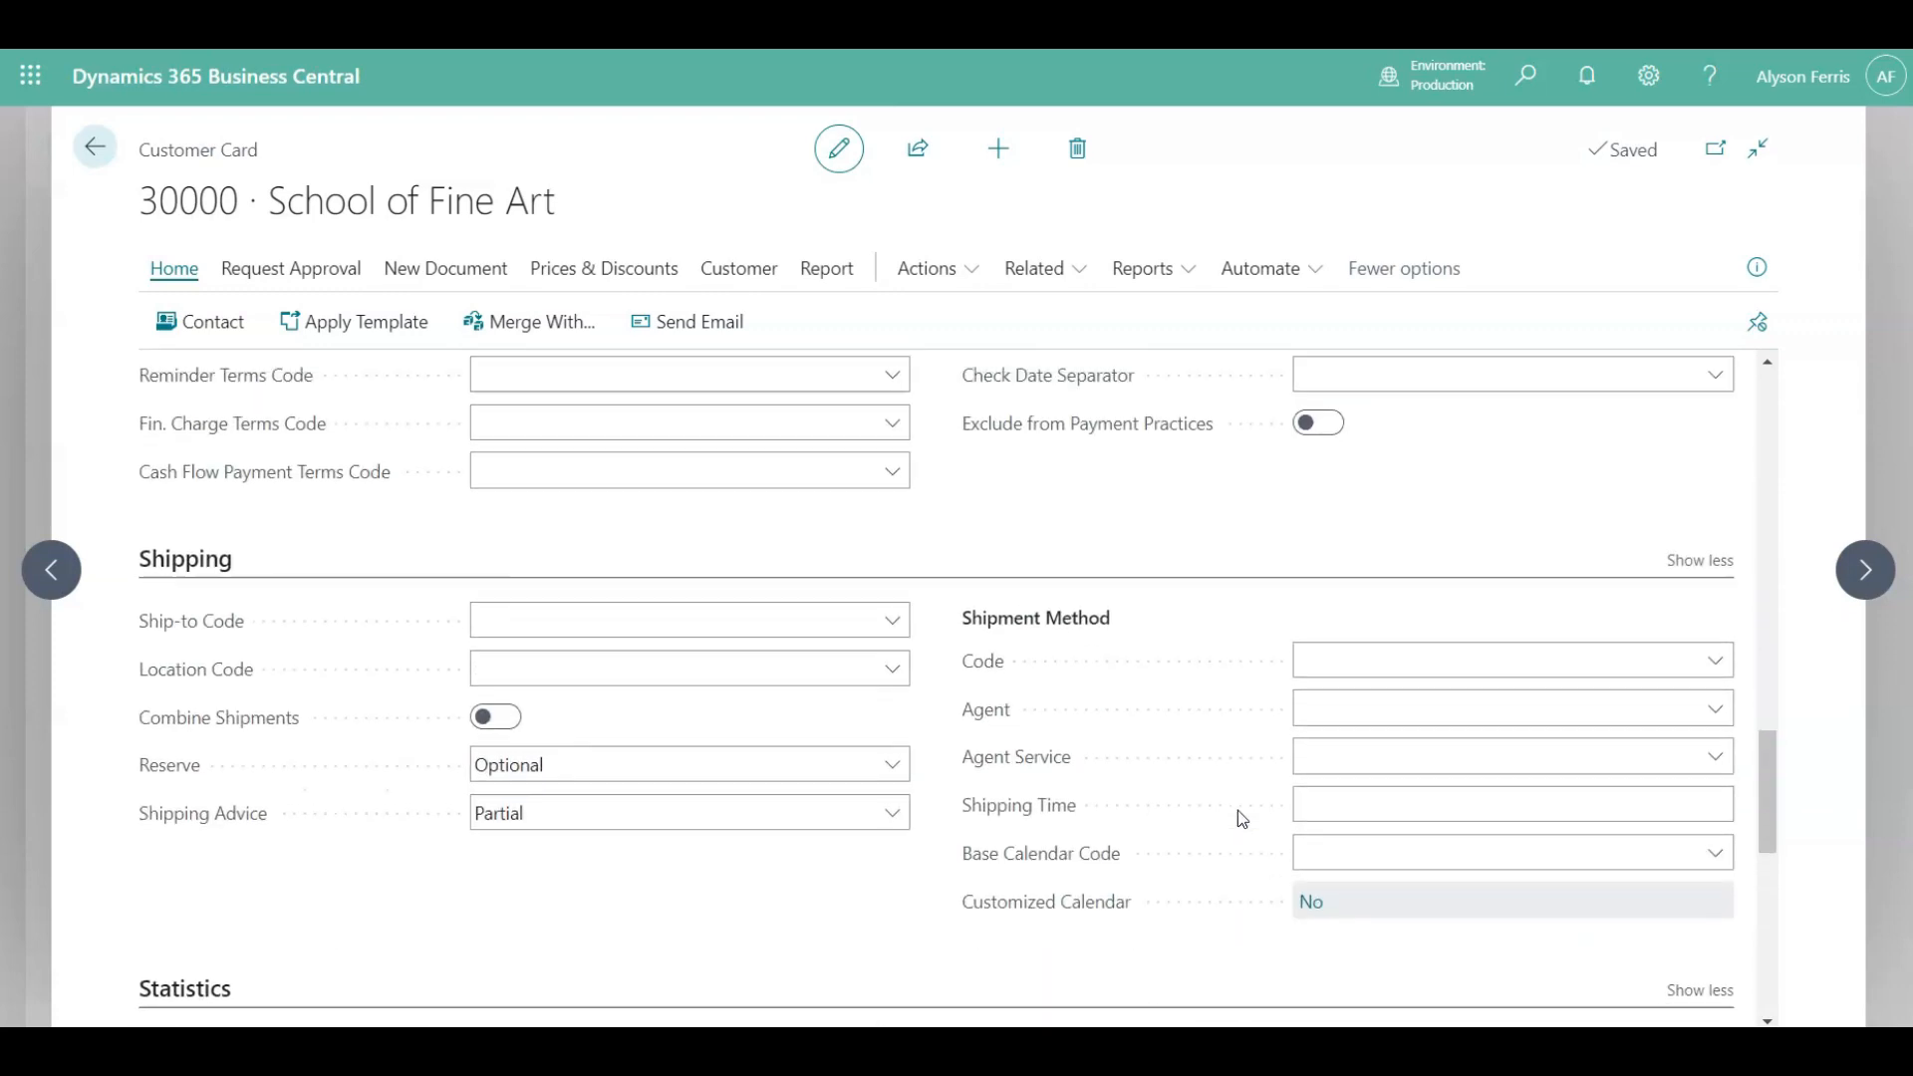
scroll(1237, 811, up, 4)
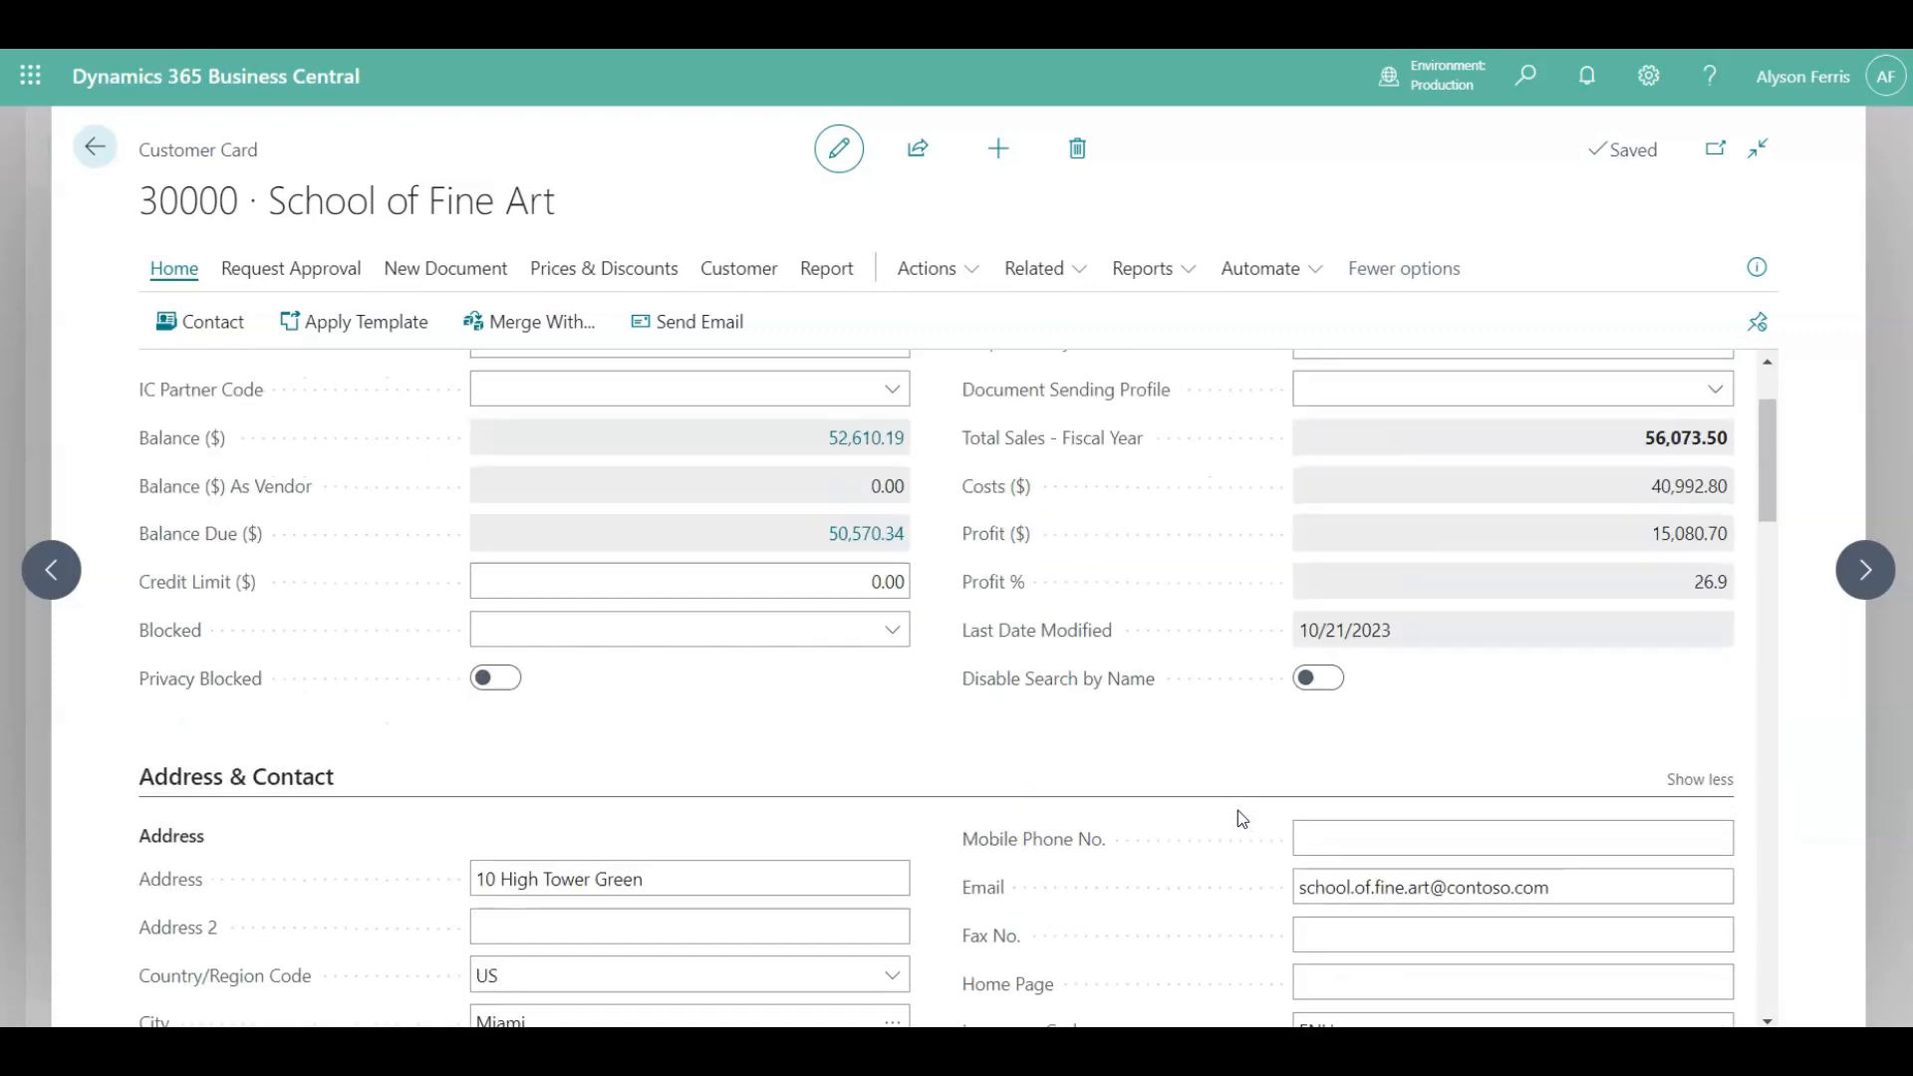
Show the FactBox pane and drill into the customer's posted sales invoices, then return to the card.
click(1750, 271)
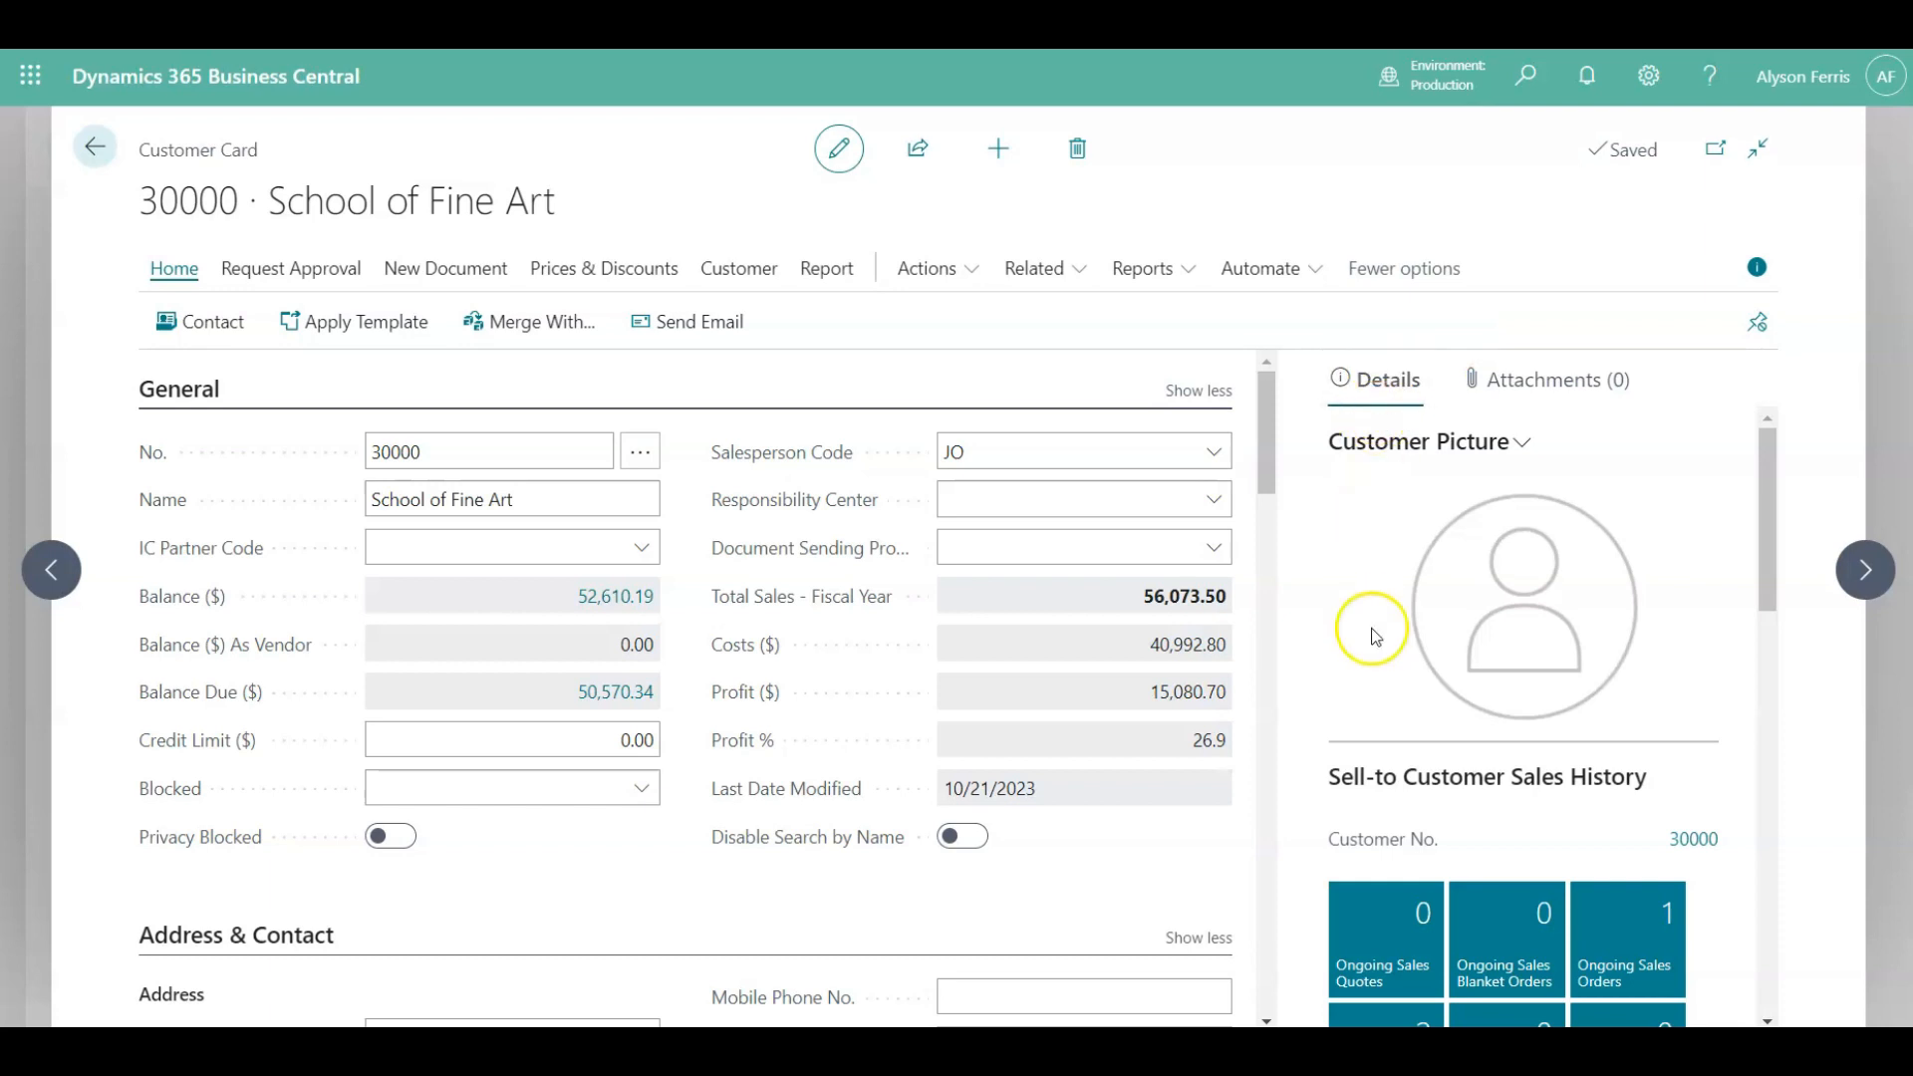
scroll(1381, 674, down, 4)
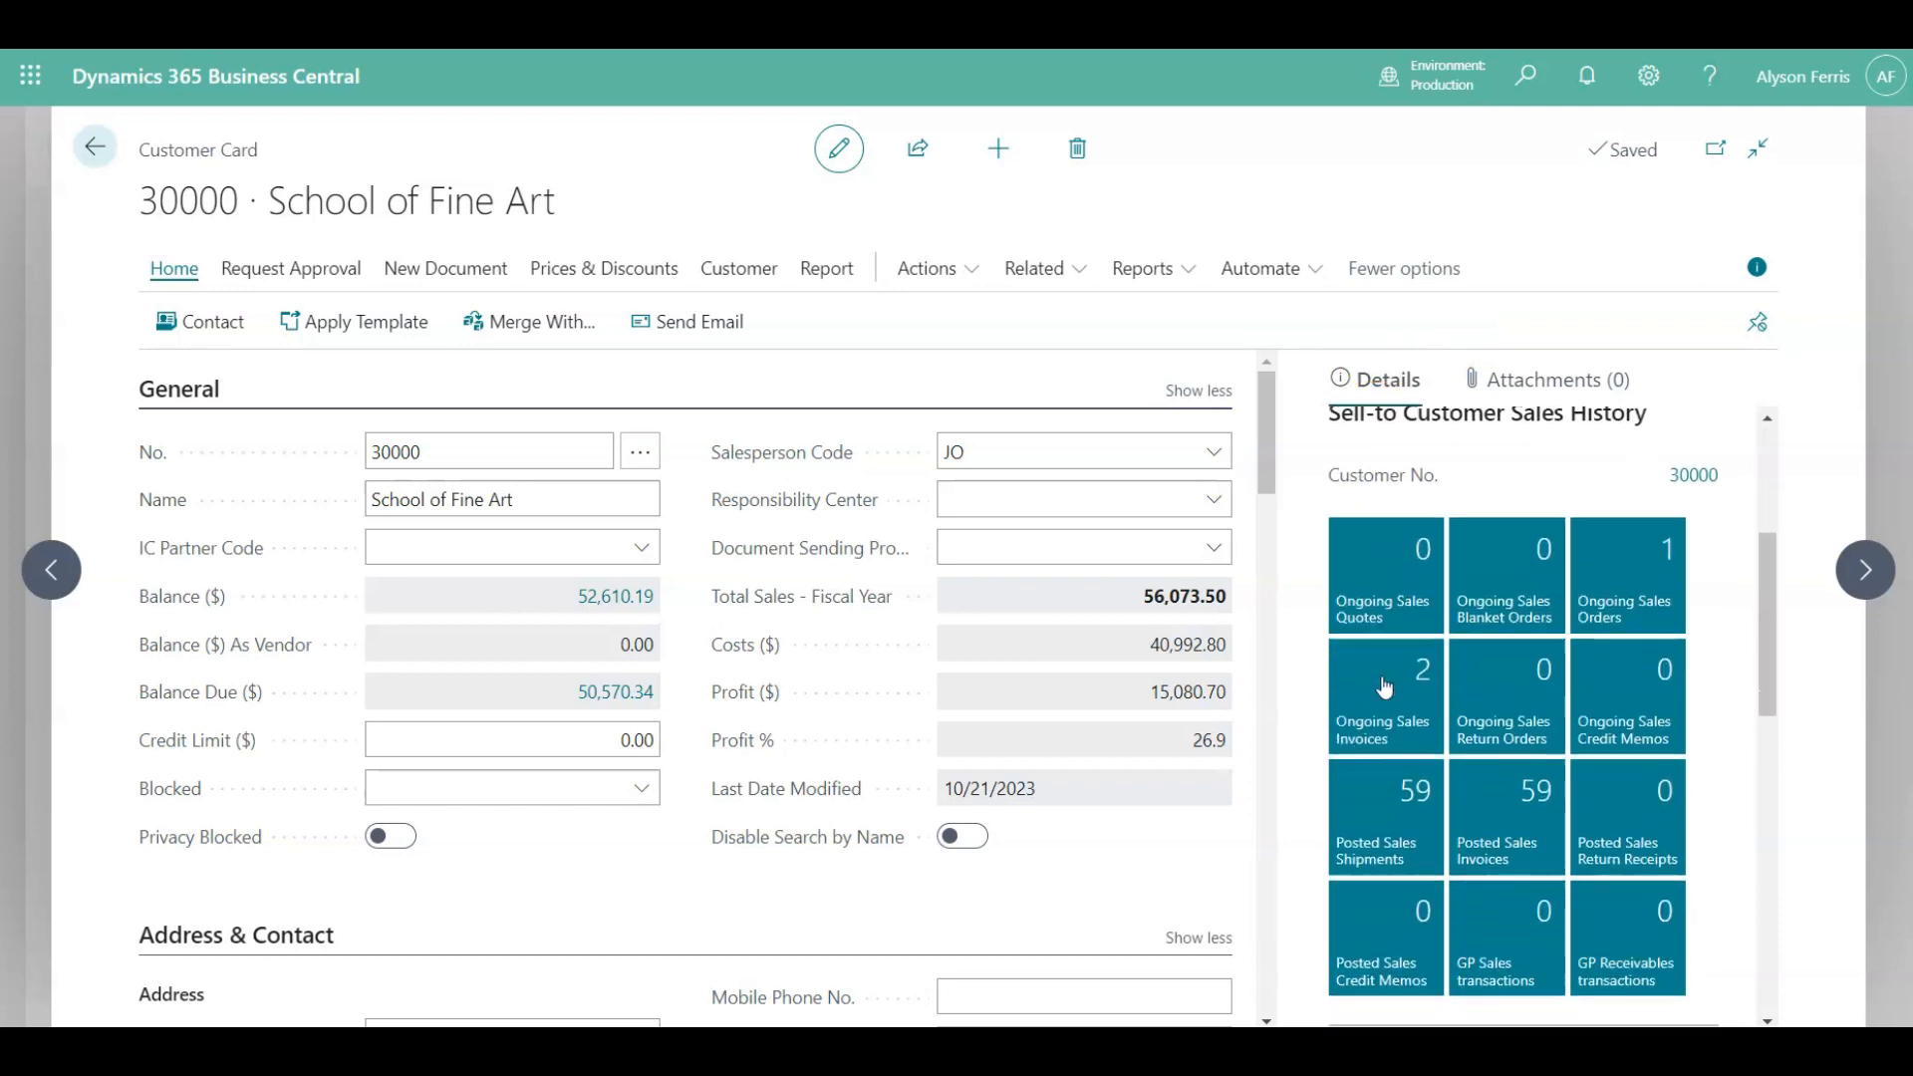
scroll(1383, 685, down, 3)
click(1383, 550)
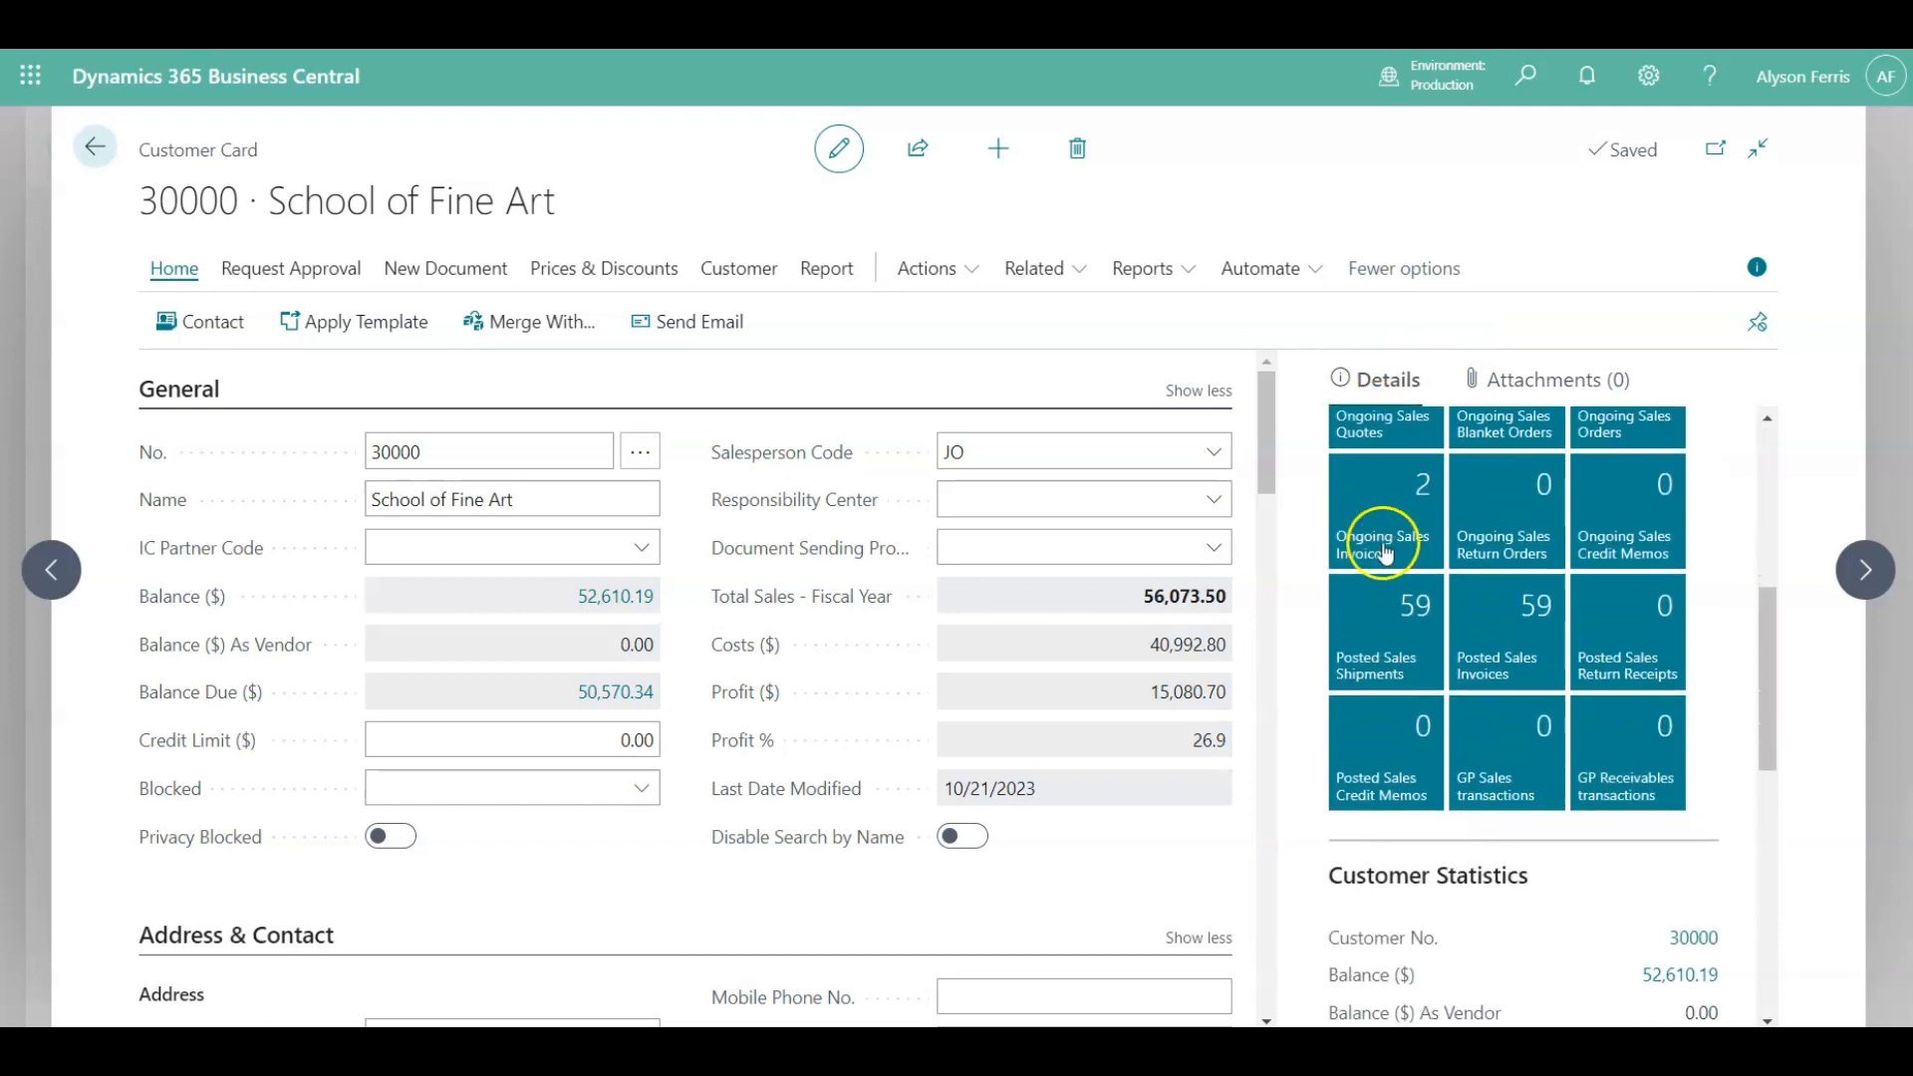
click(1538, 642)
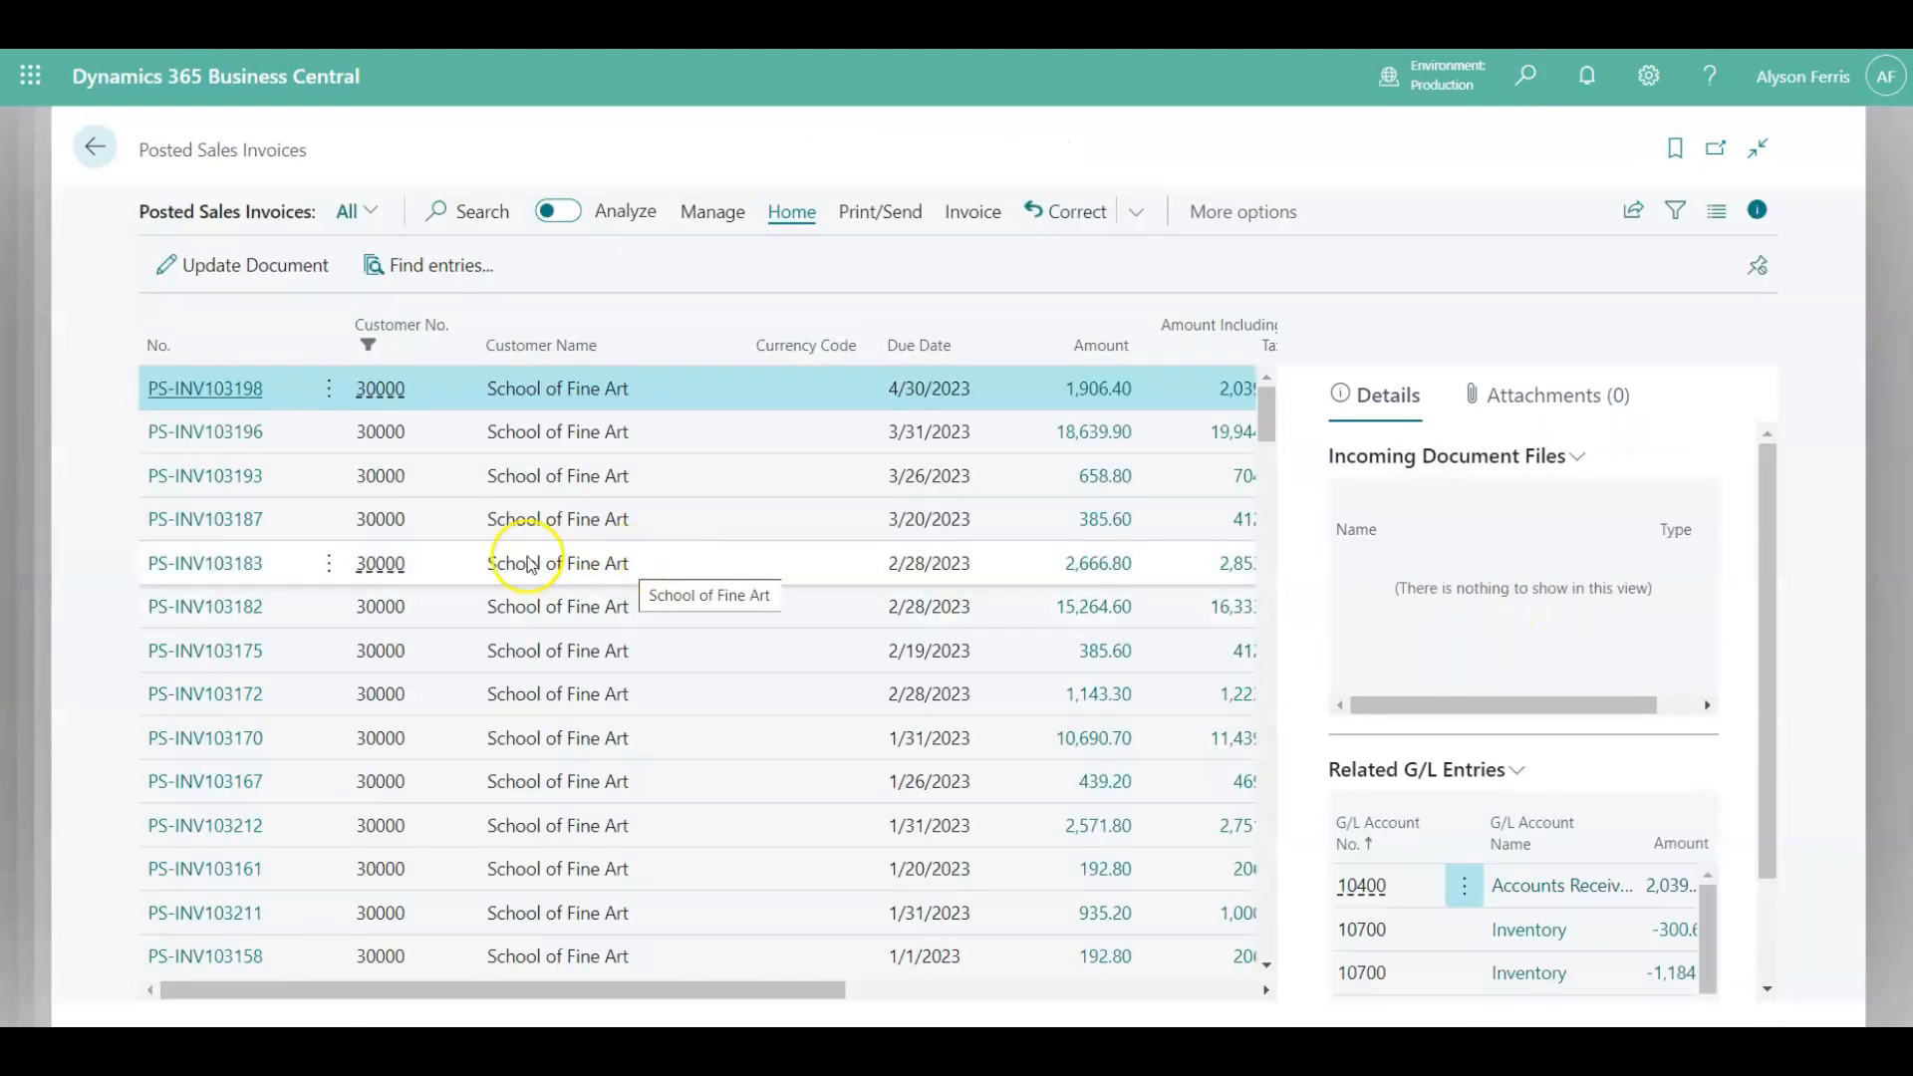
click(96, 154)
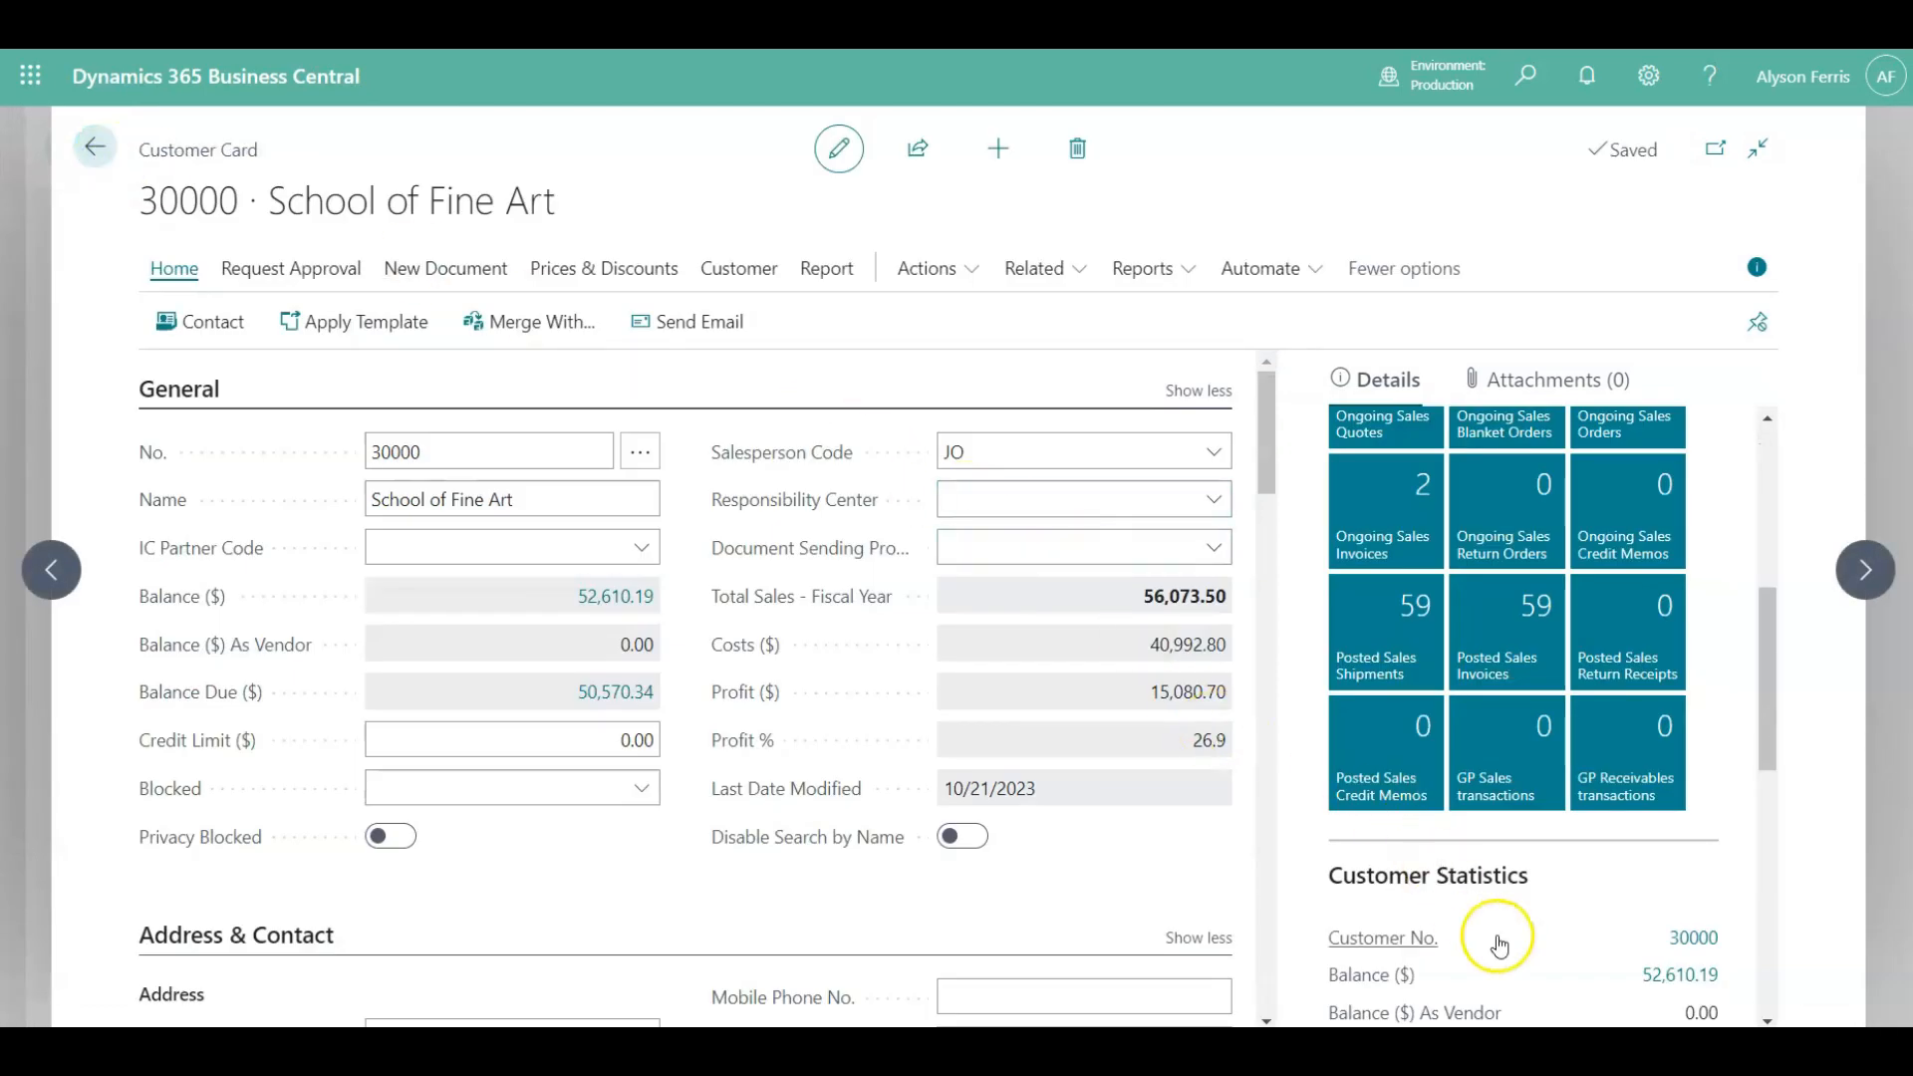
Drill into the Overdue Amounts in the Customer Statistics FactBox and return to the card.
scroll(1498, 944, down, 5)
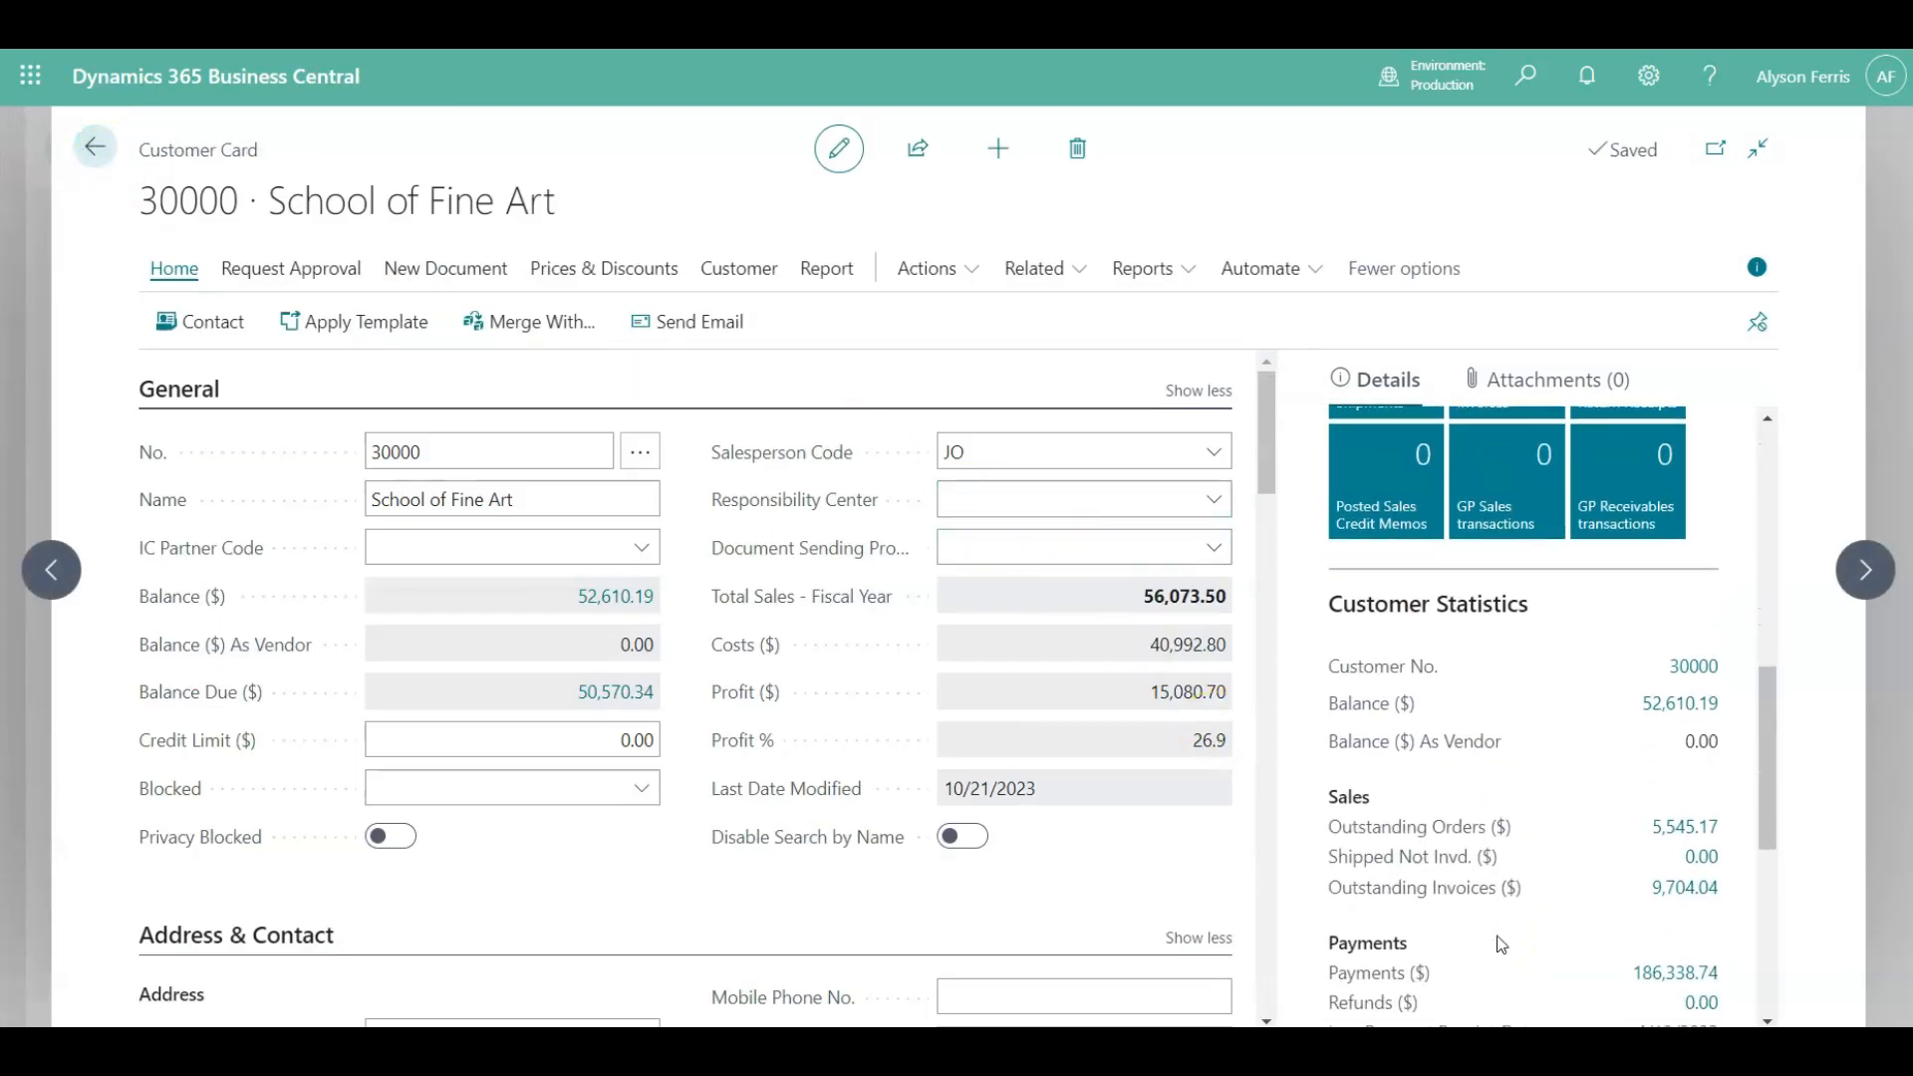
scroll(1500, 945, down, 3)
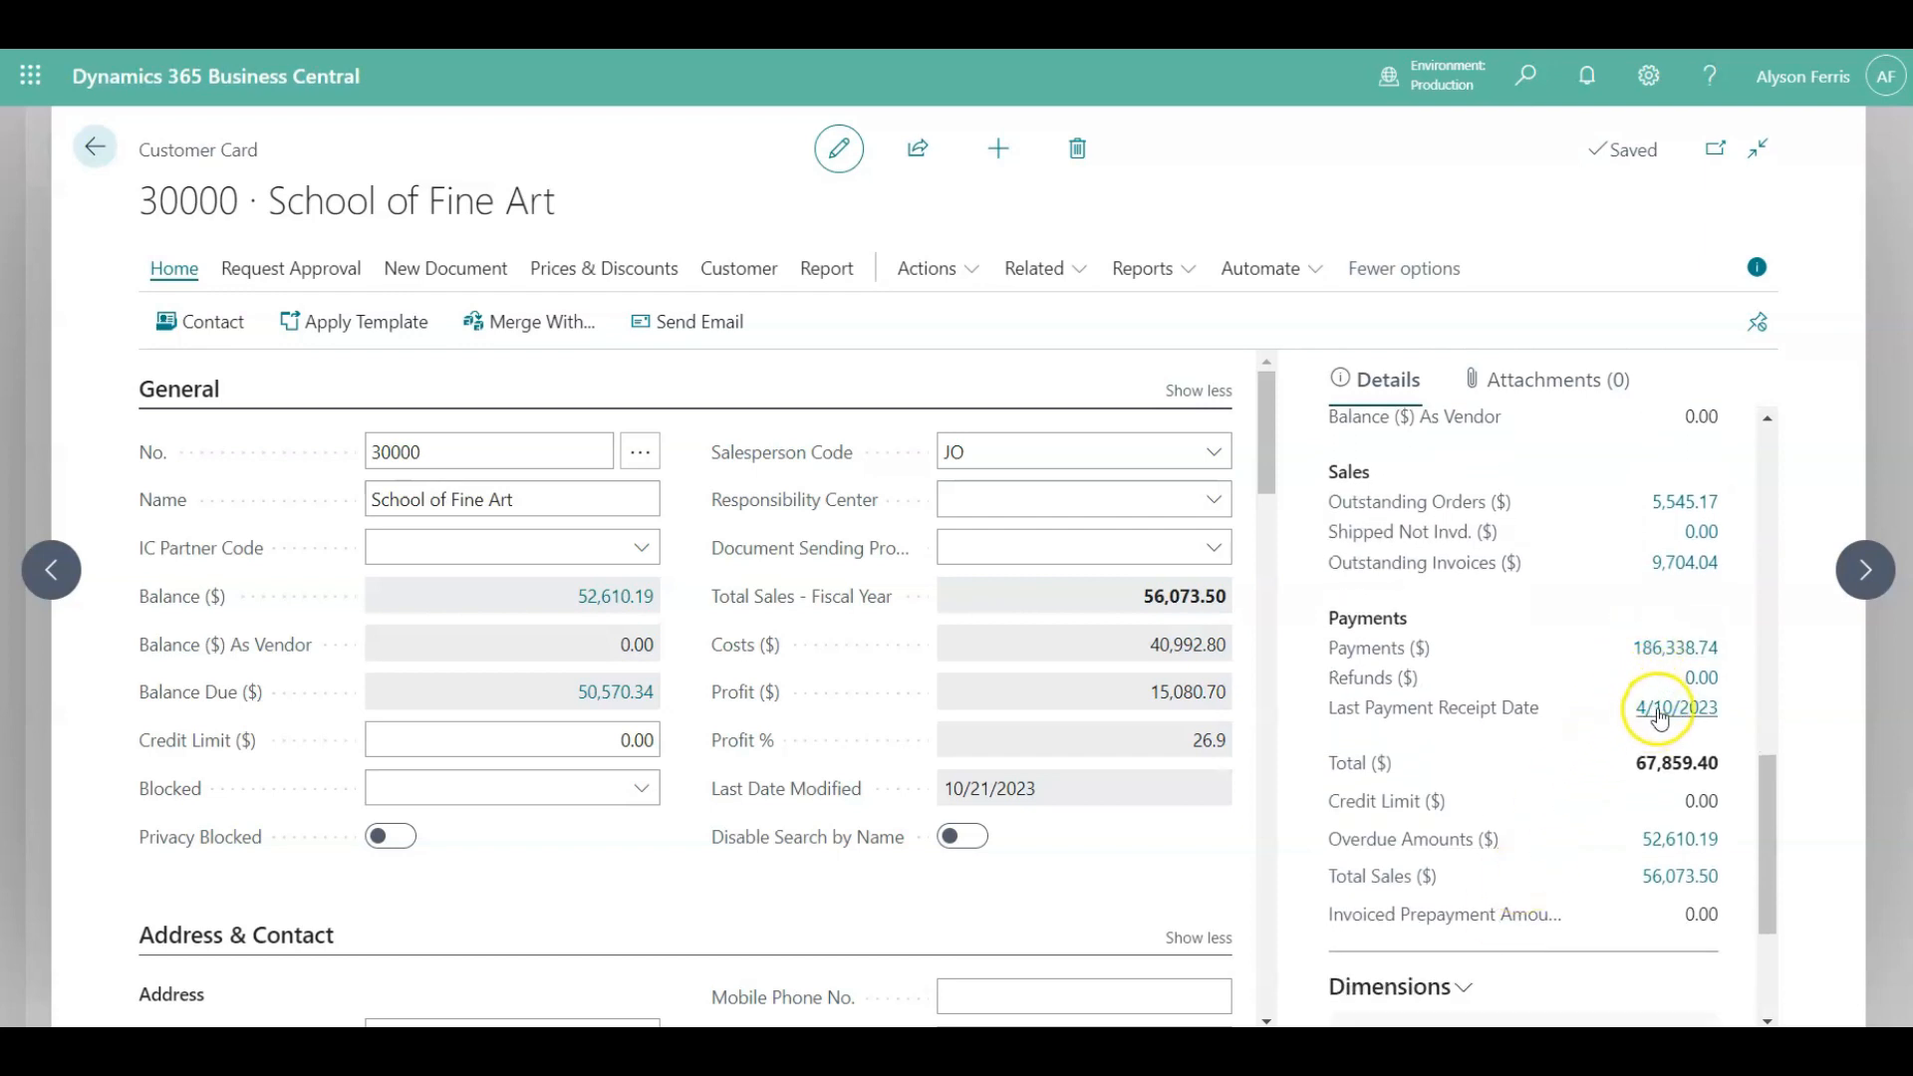
click(1671, 845)
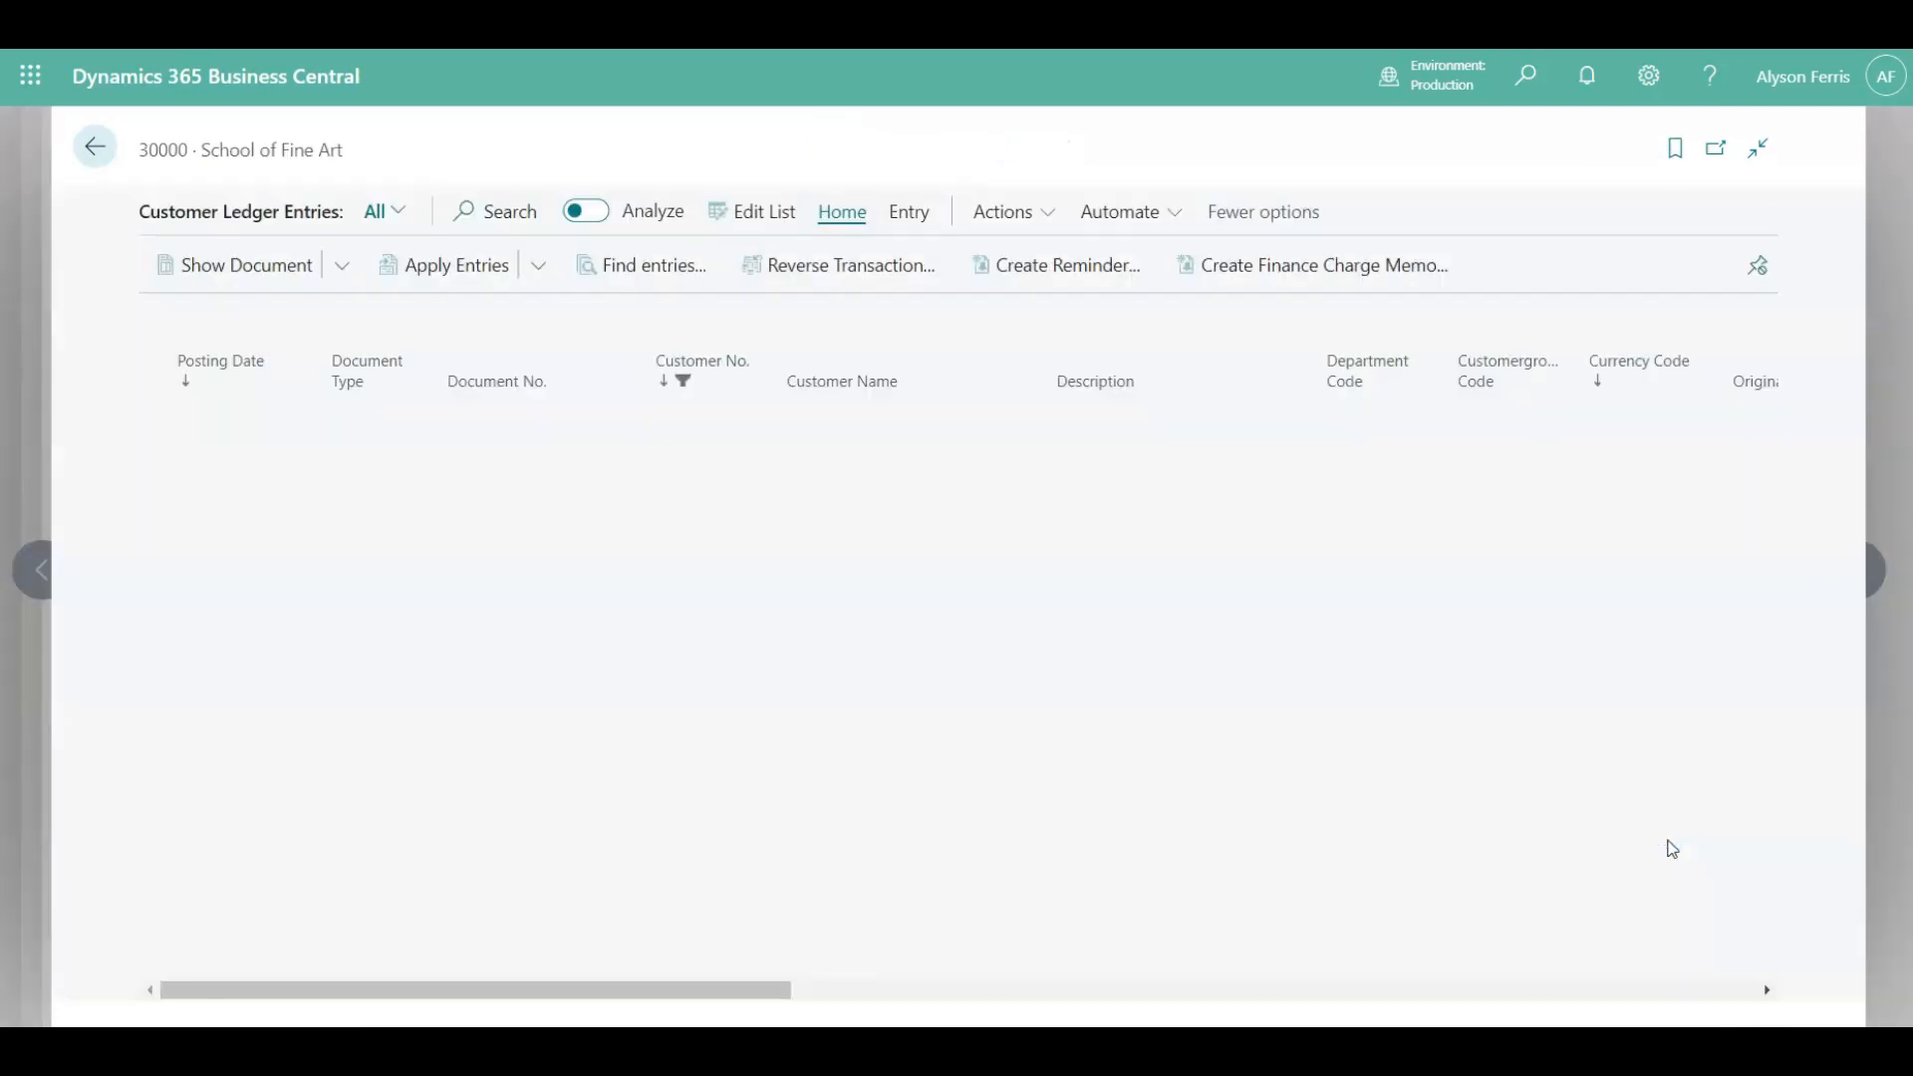
click(92, 148)
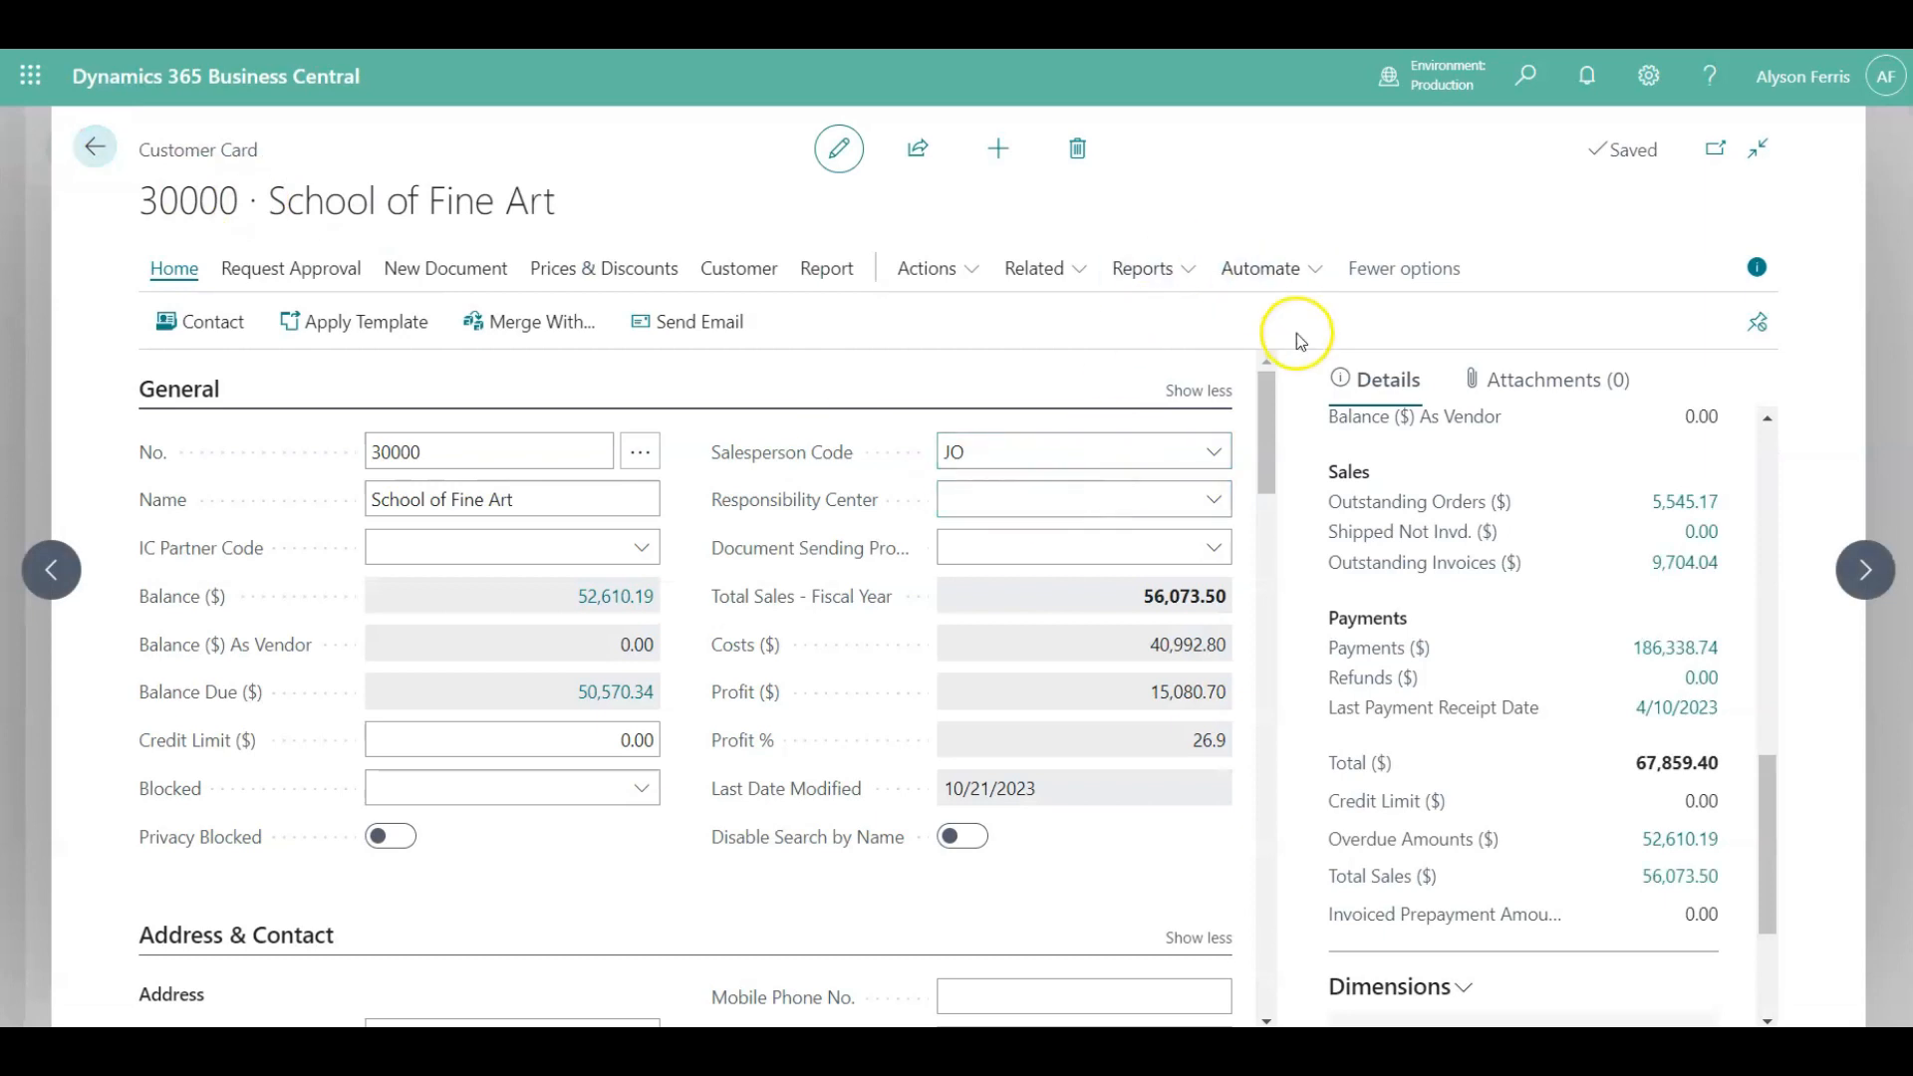
Add a note reading "customer note" on the customer's attachments.
click(1549, 388)
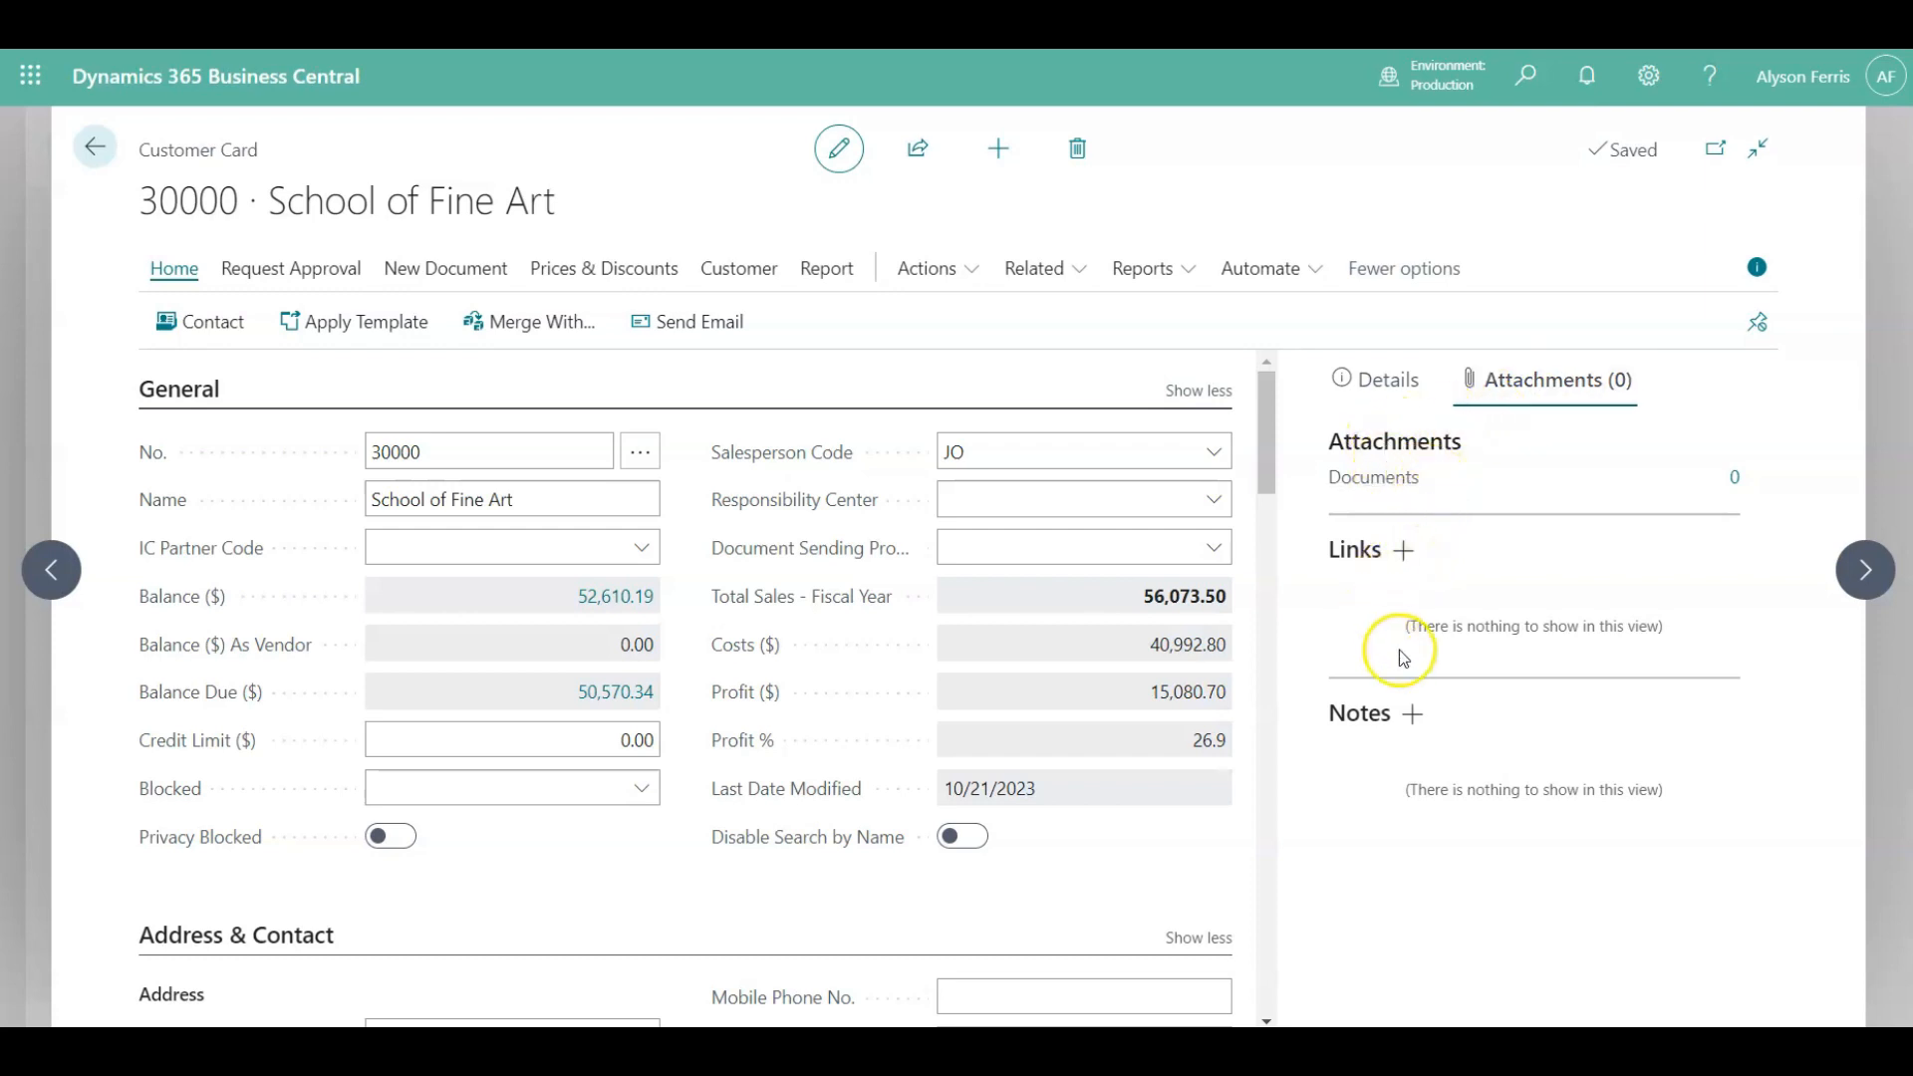
click(1409, 729)
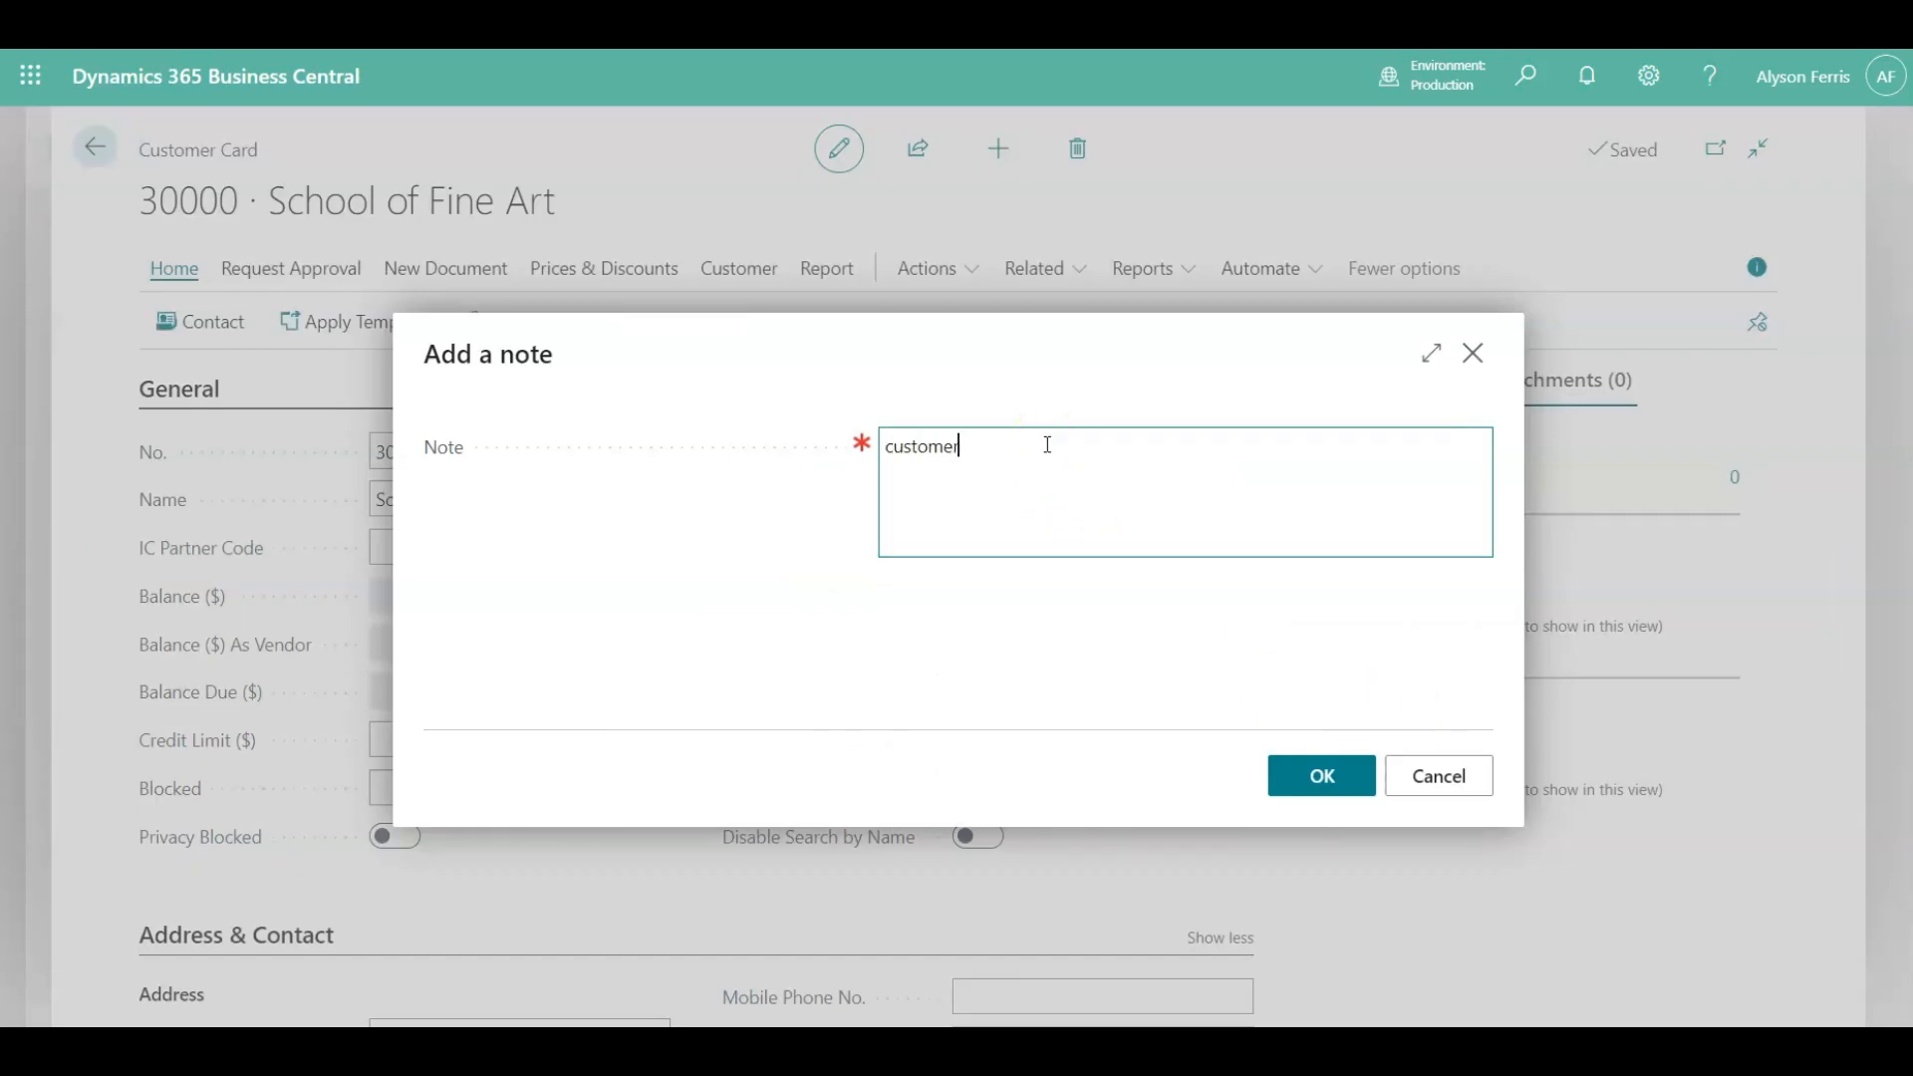
text(customer note)
key(Return)
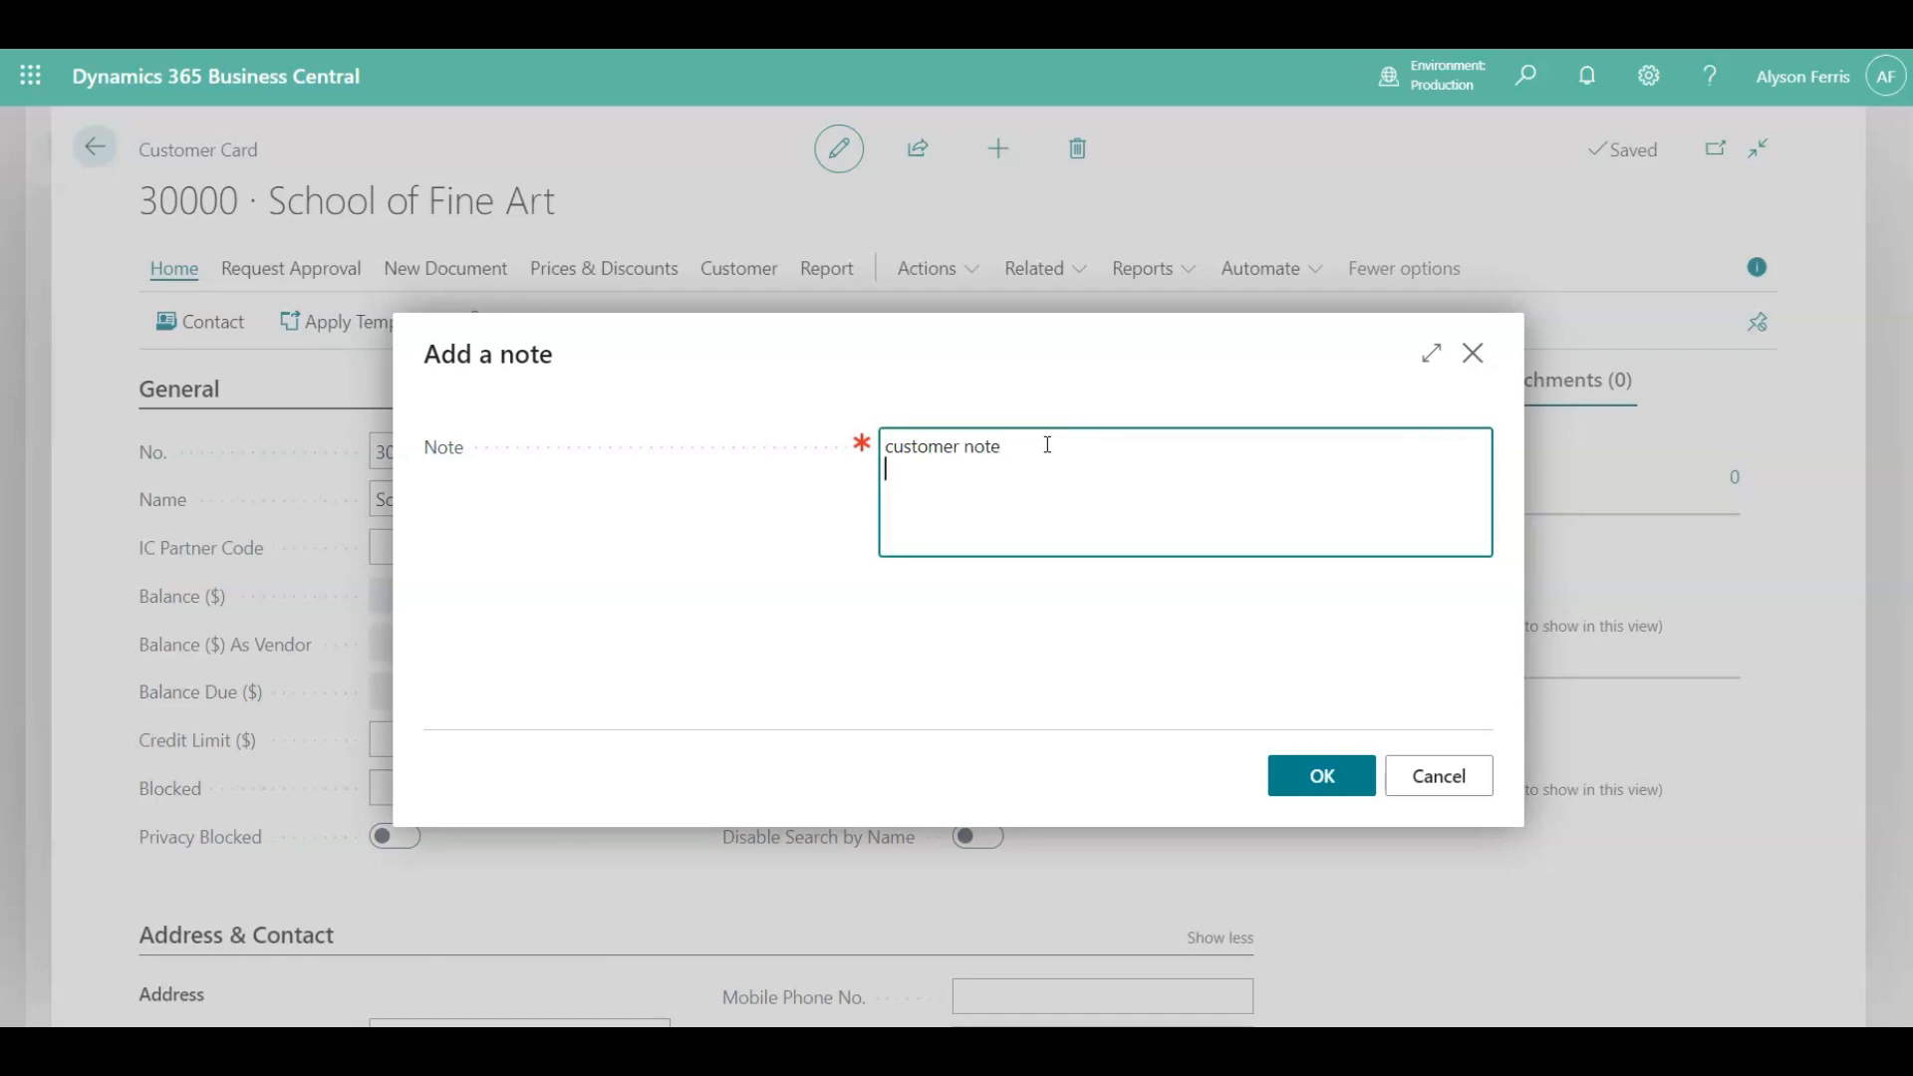
click(1313, 775)
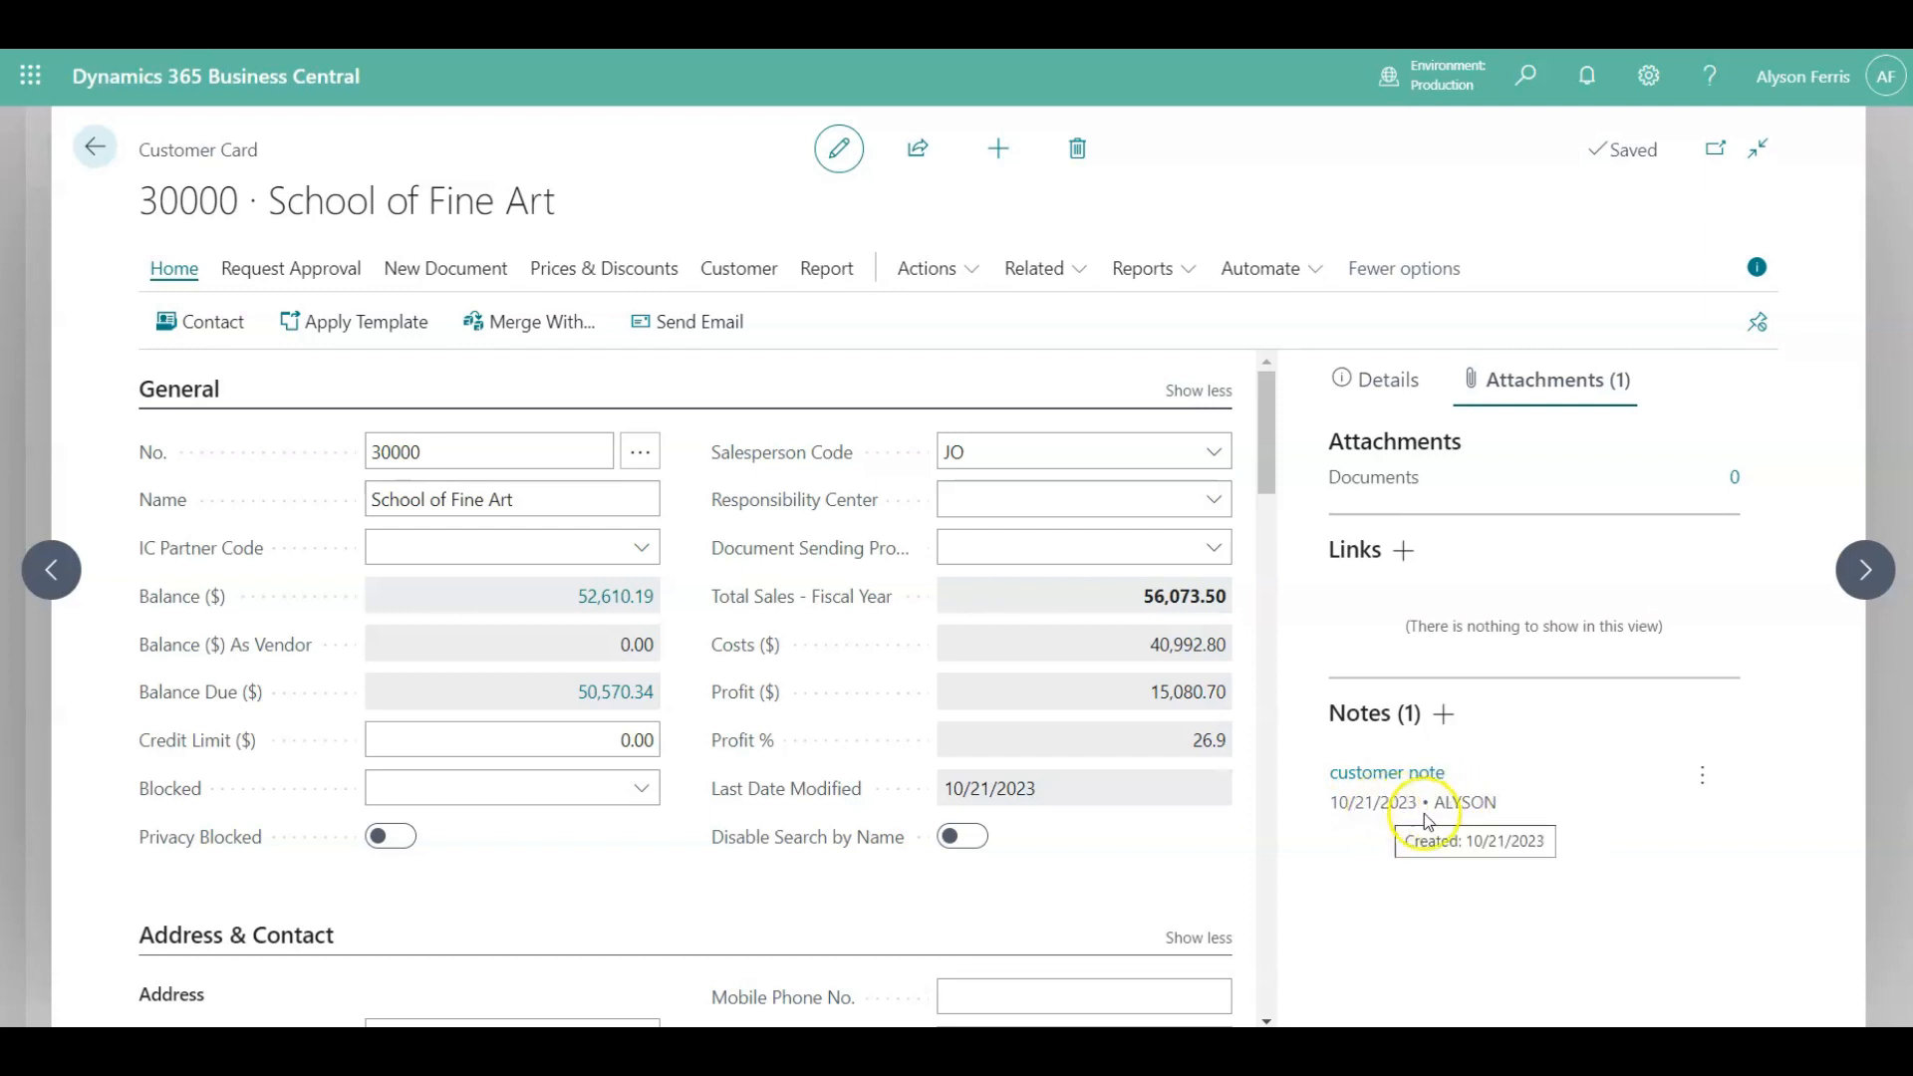
Delete the customer note and hide the FactBox pane.
click(1704, 782)
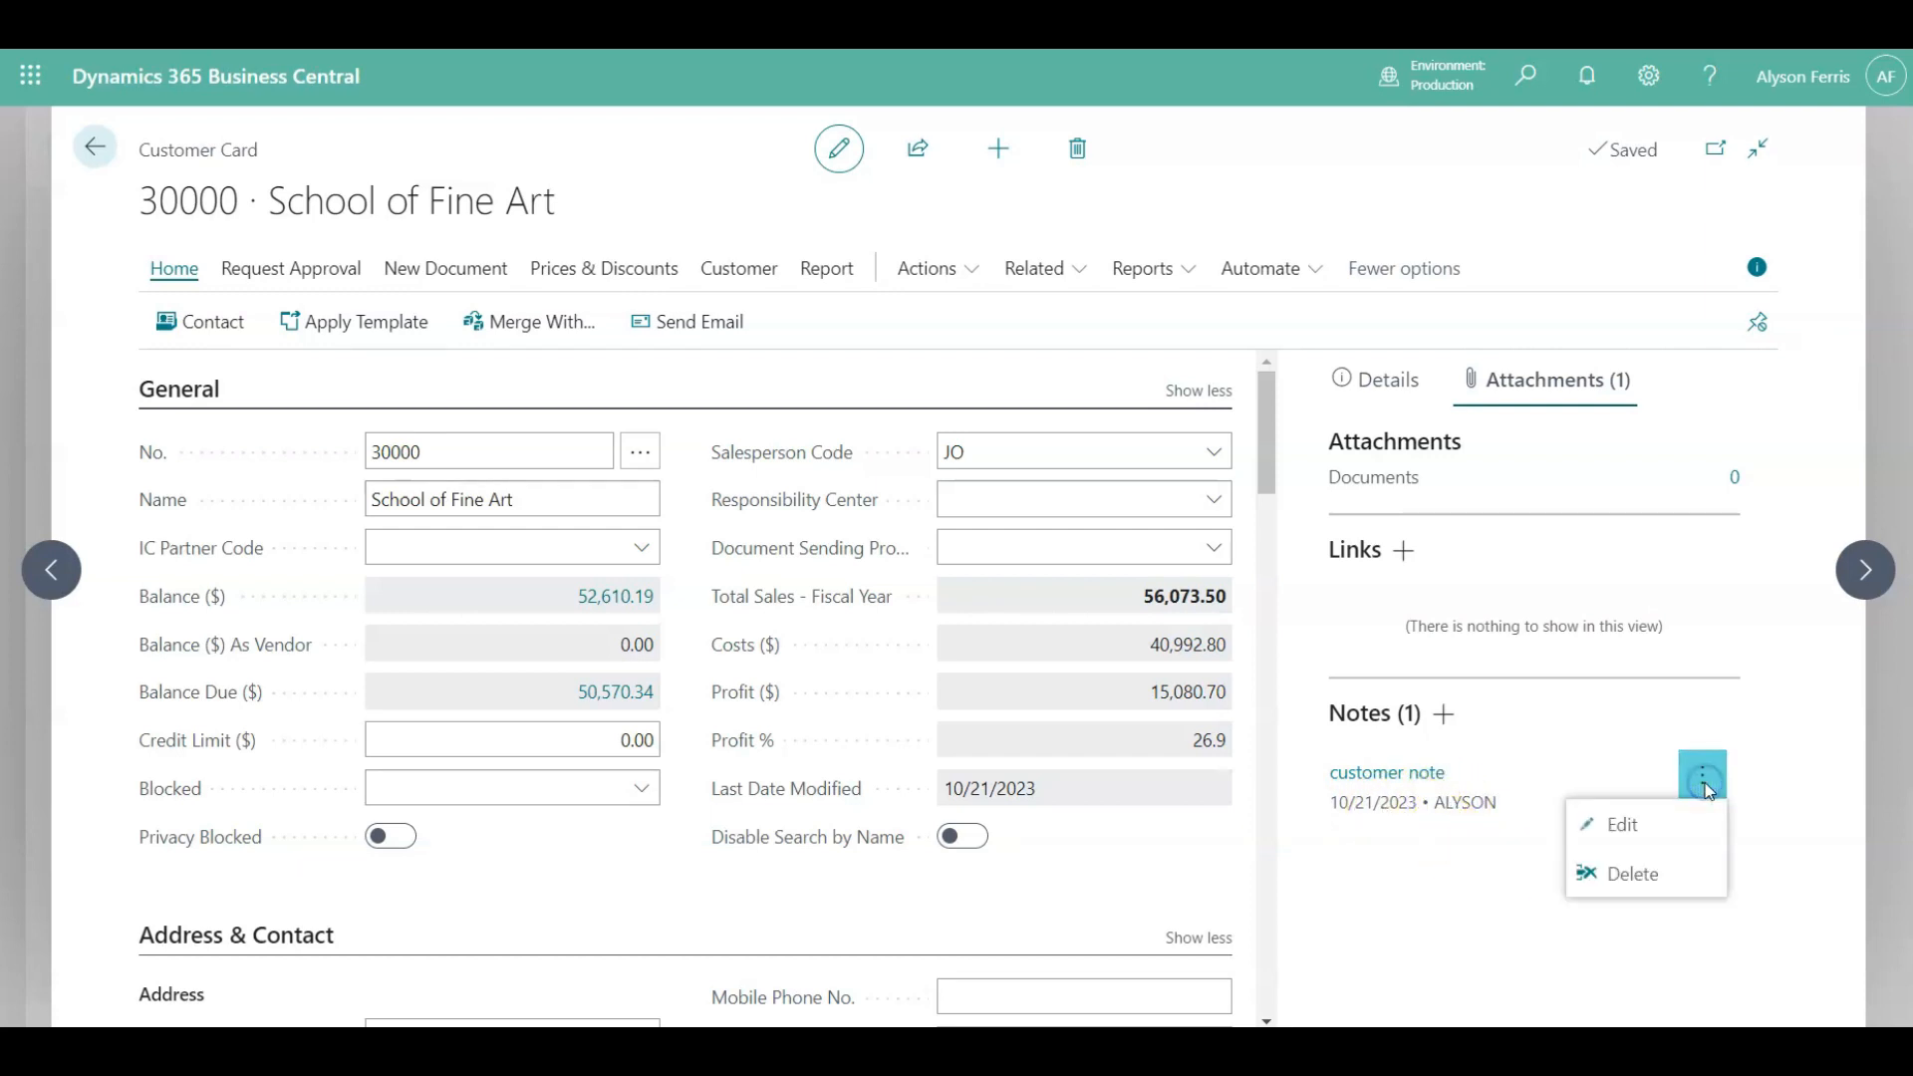
click(1628, 876)
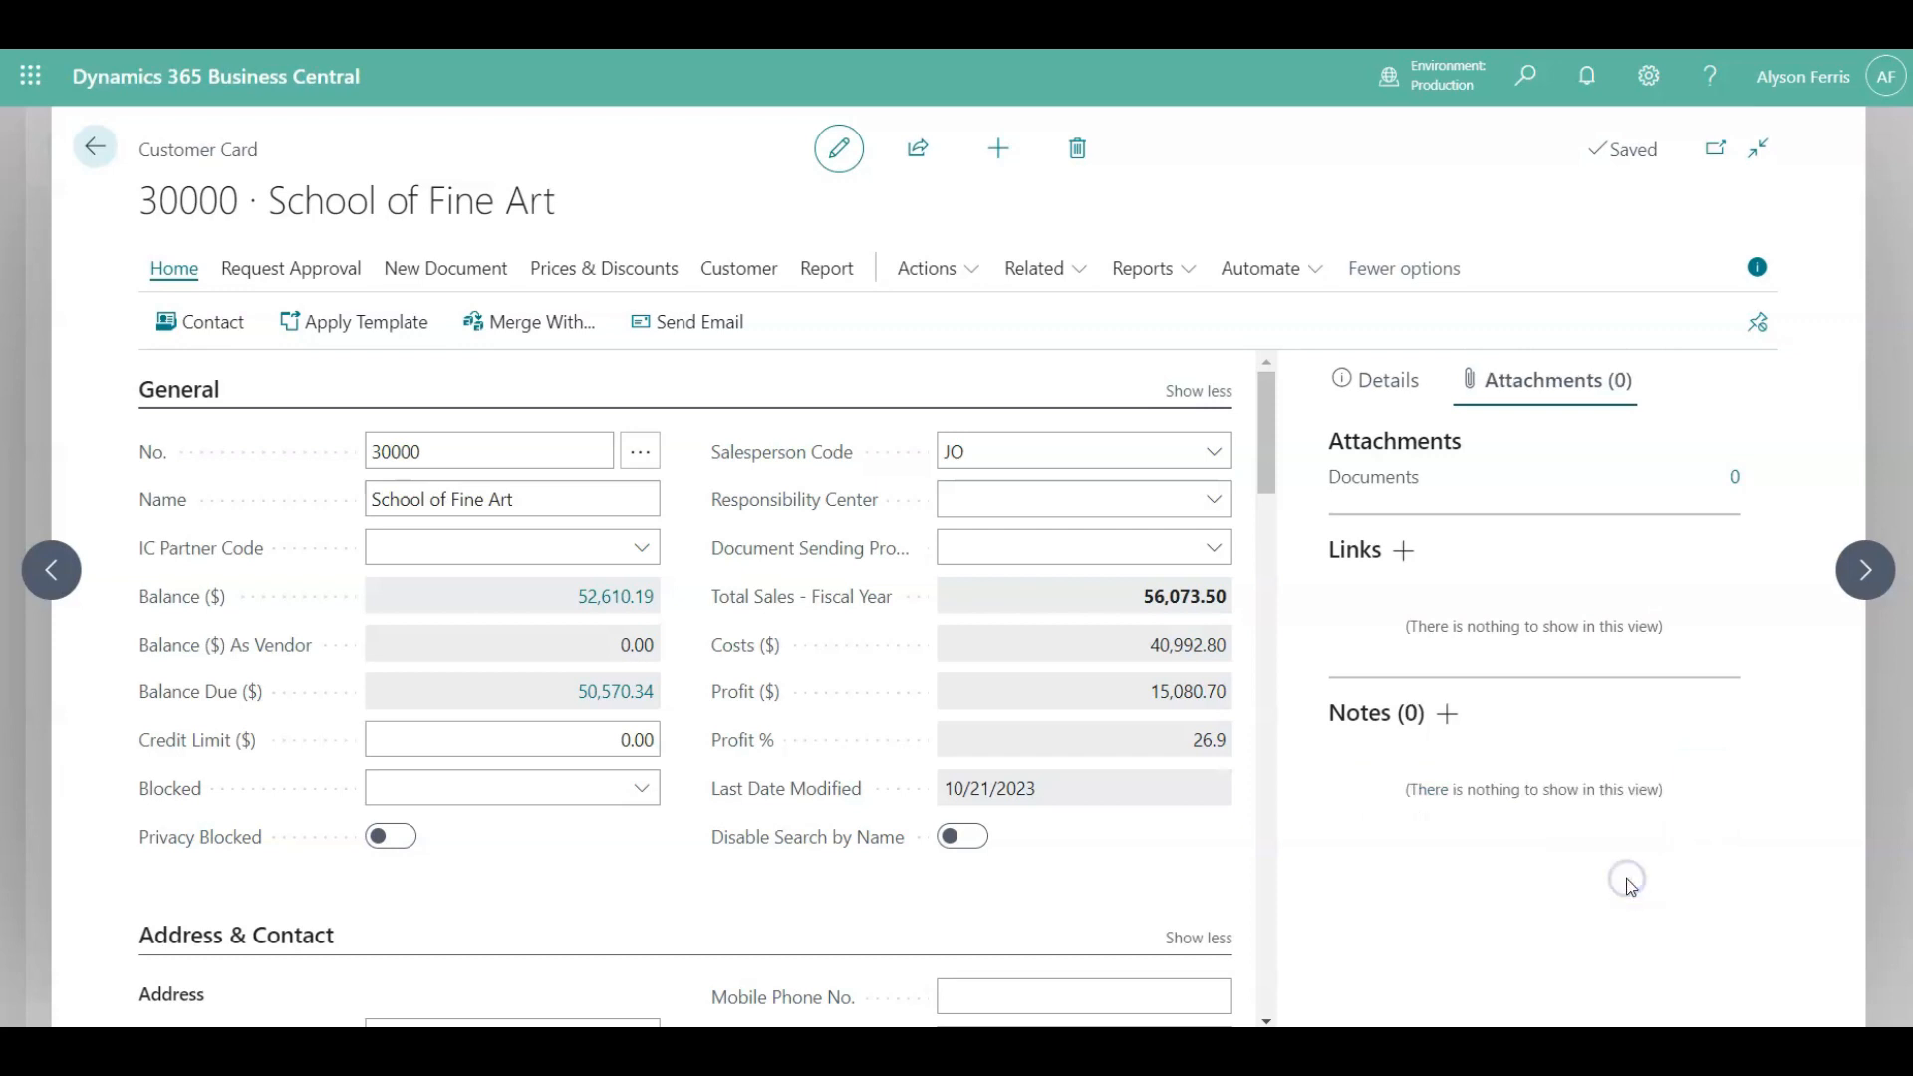
click(1757, 269)
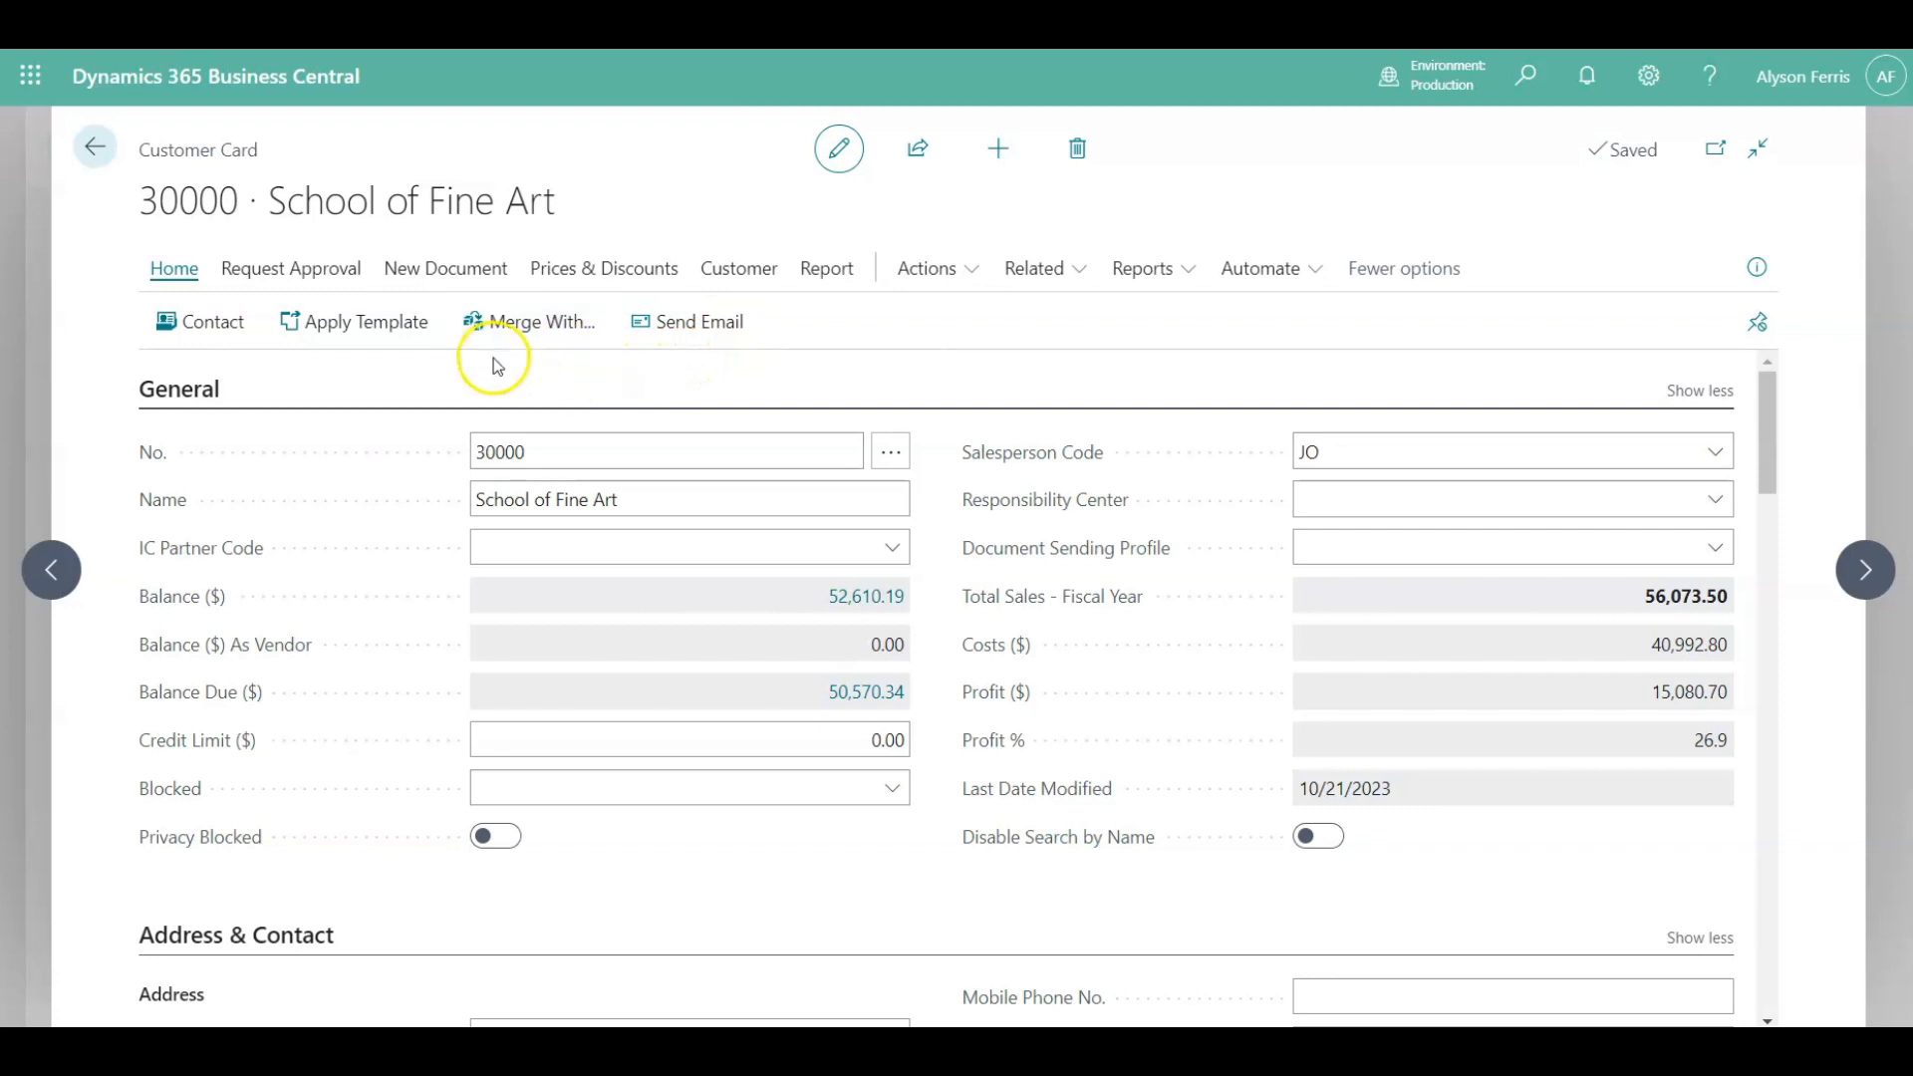
Browse the New Document, Prices & Discounts and Customer action groups of the card.
click(484, 279)
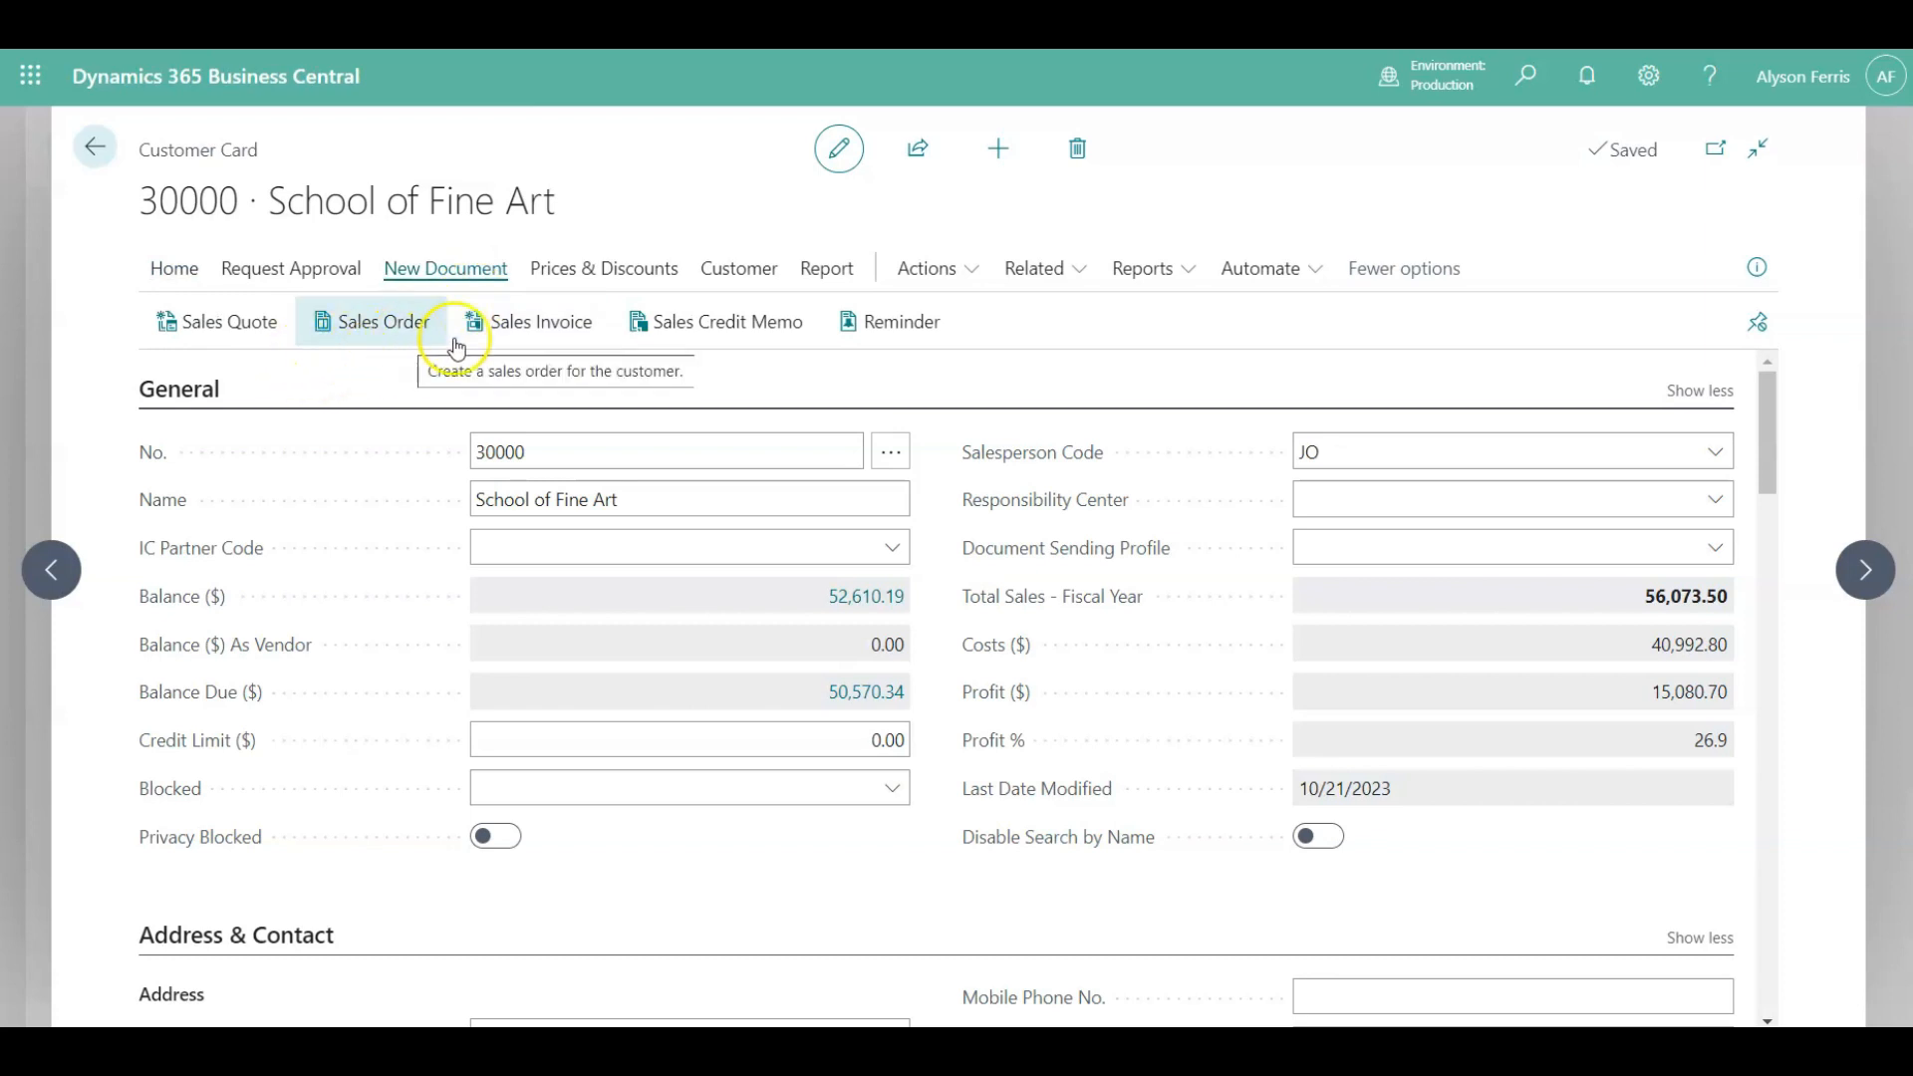
click(605, 275)
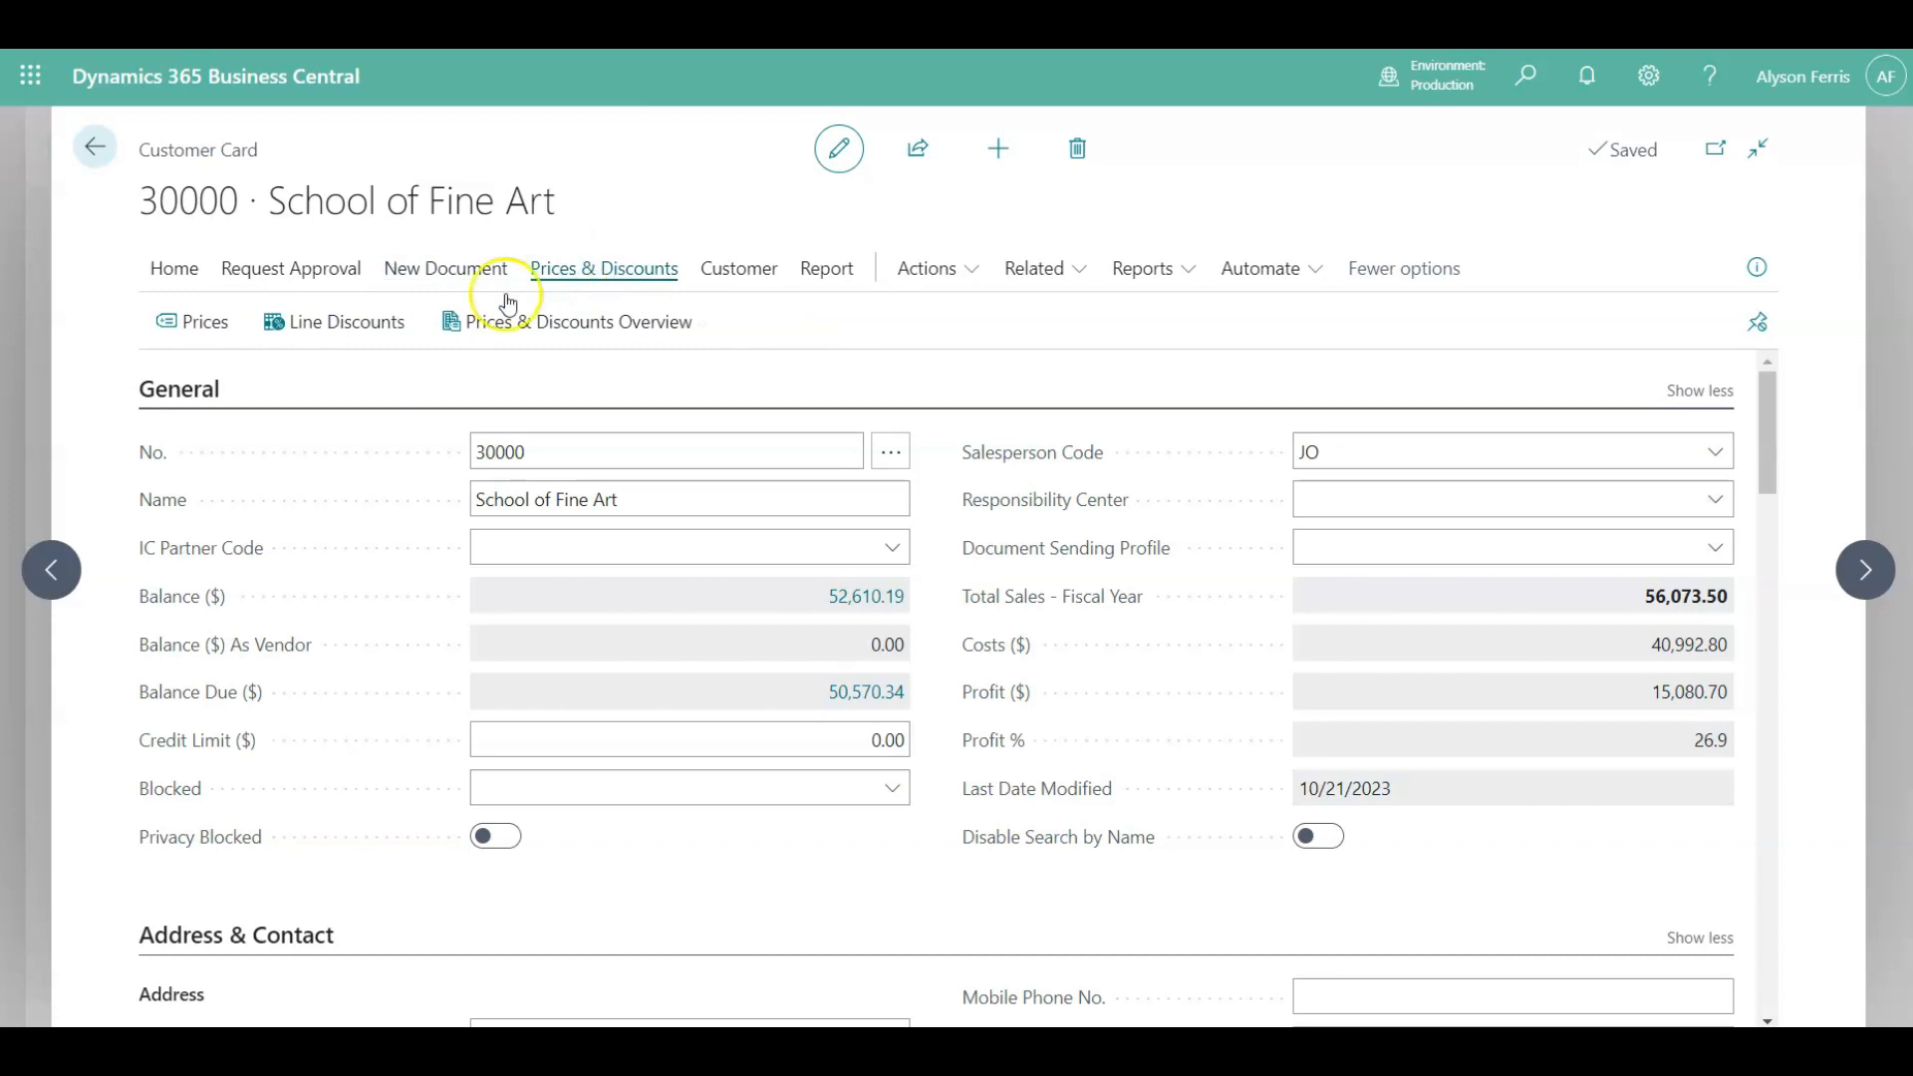
click(190, 331)
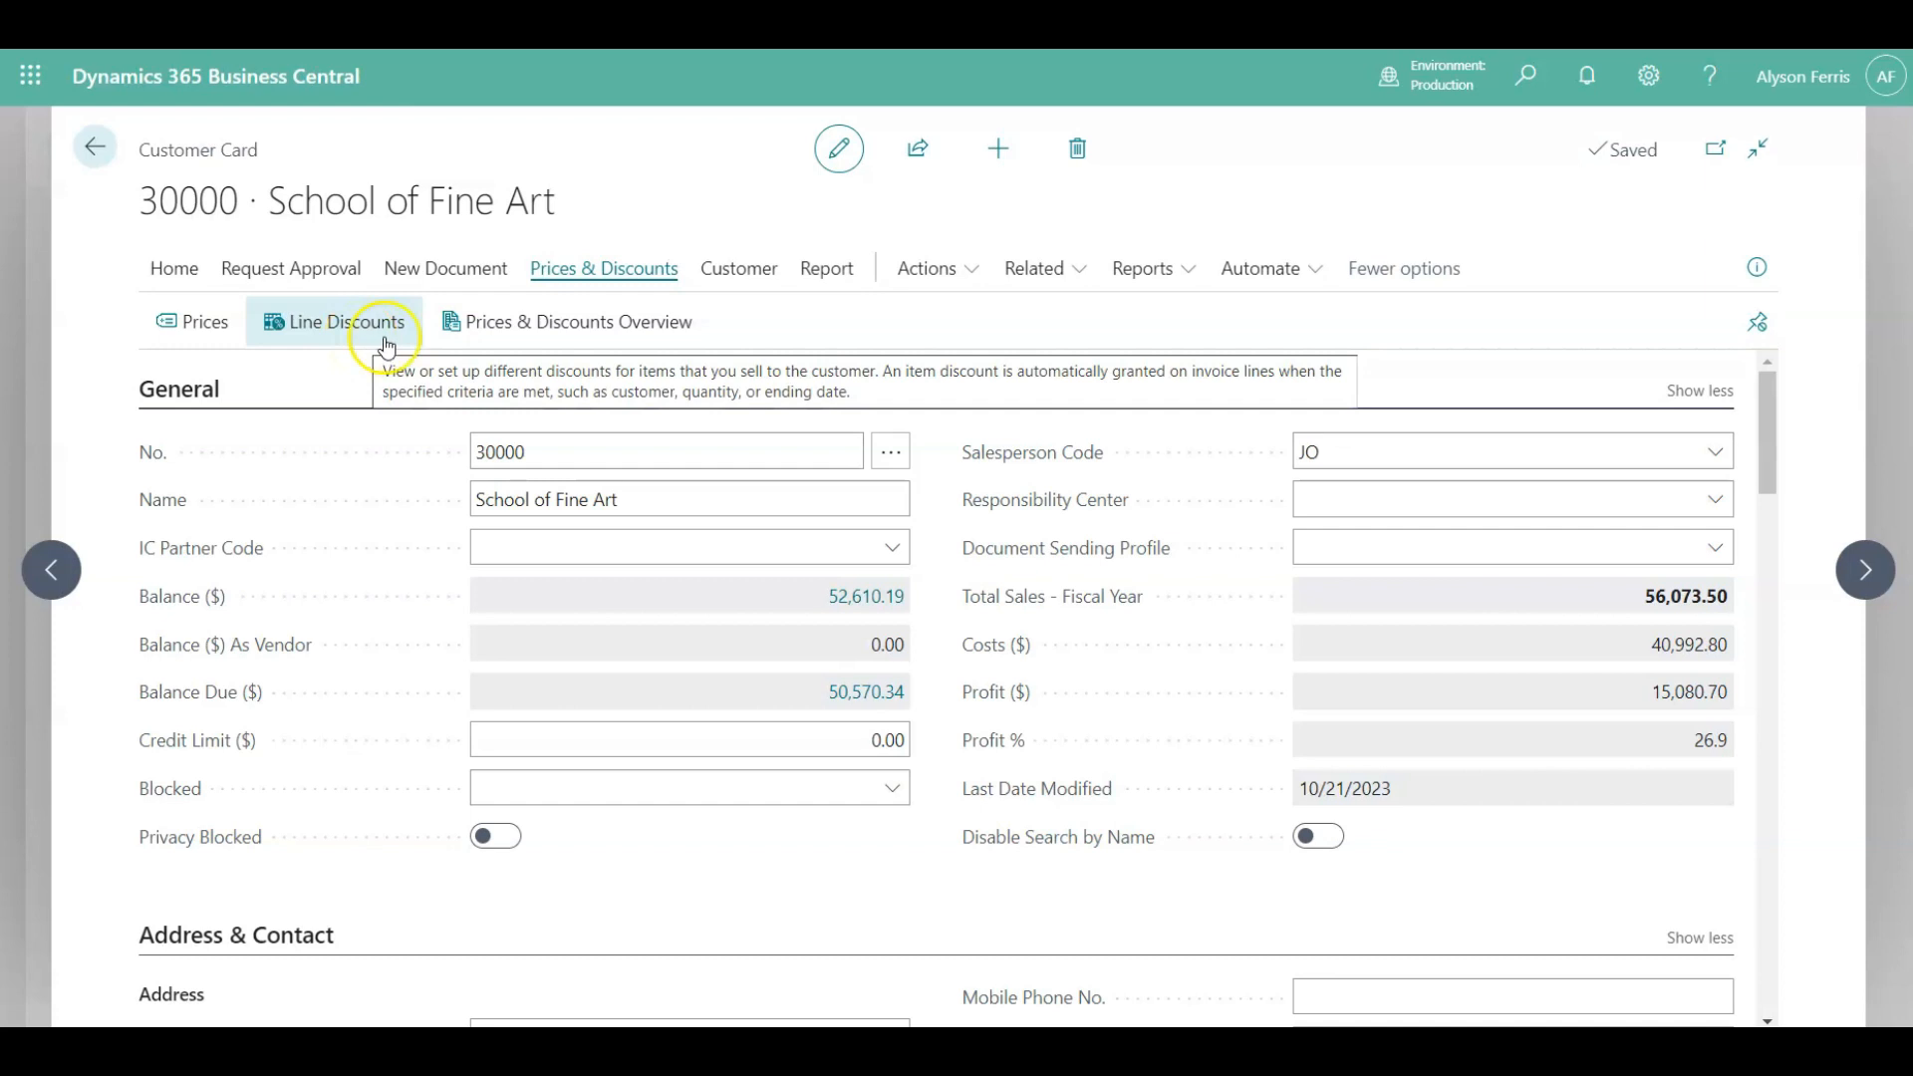
click(749, 275)
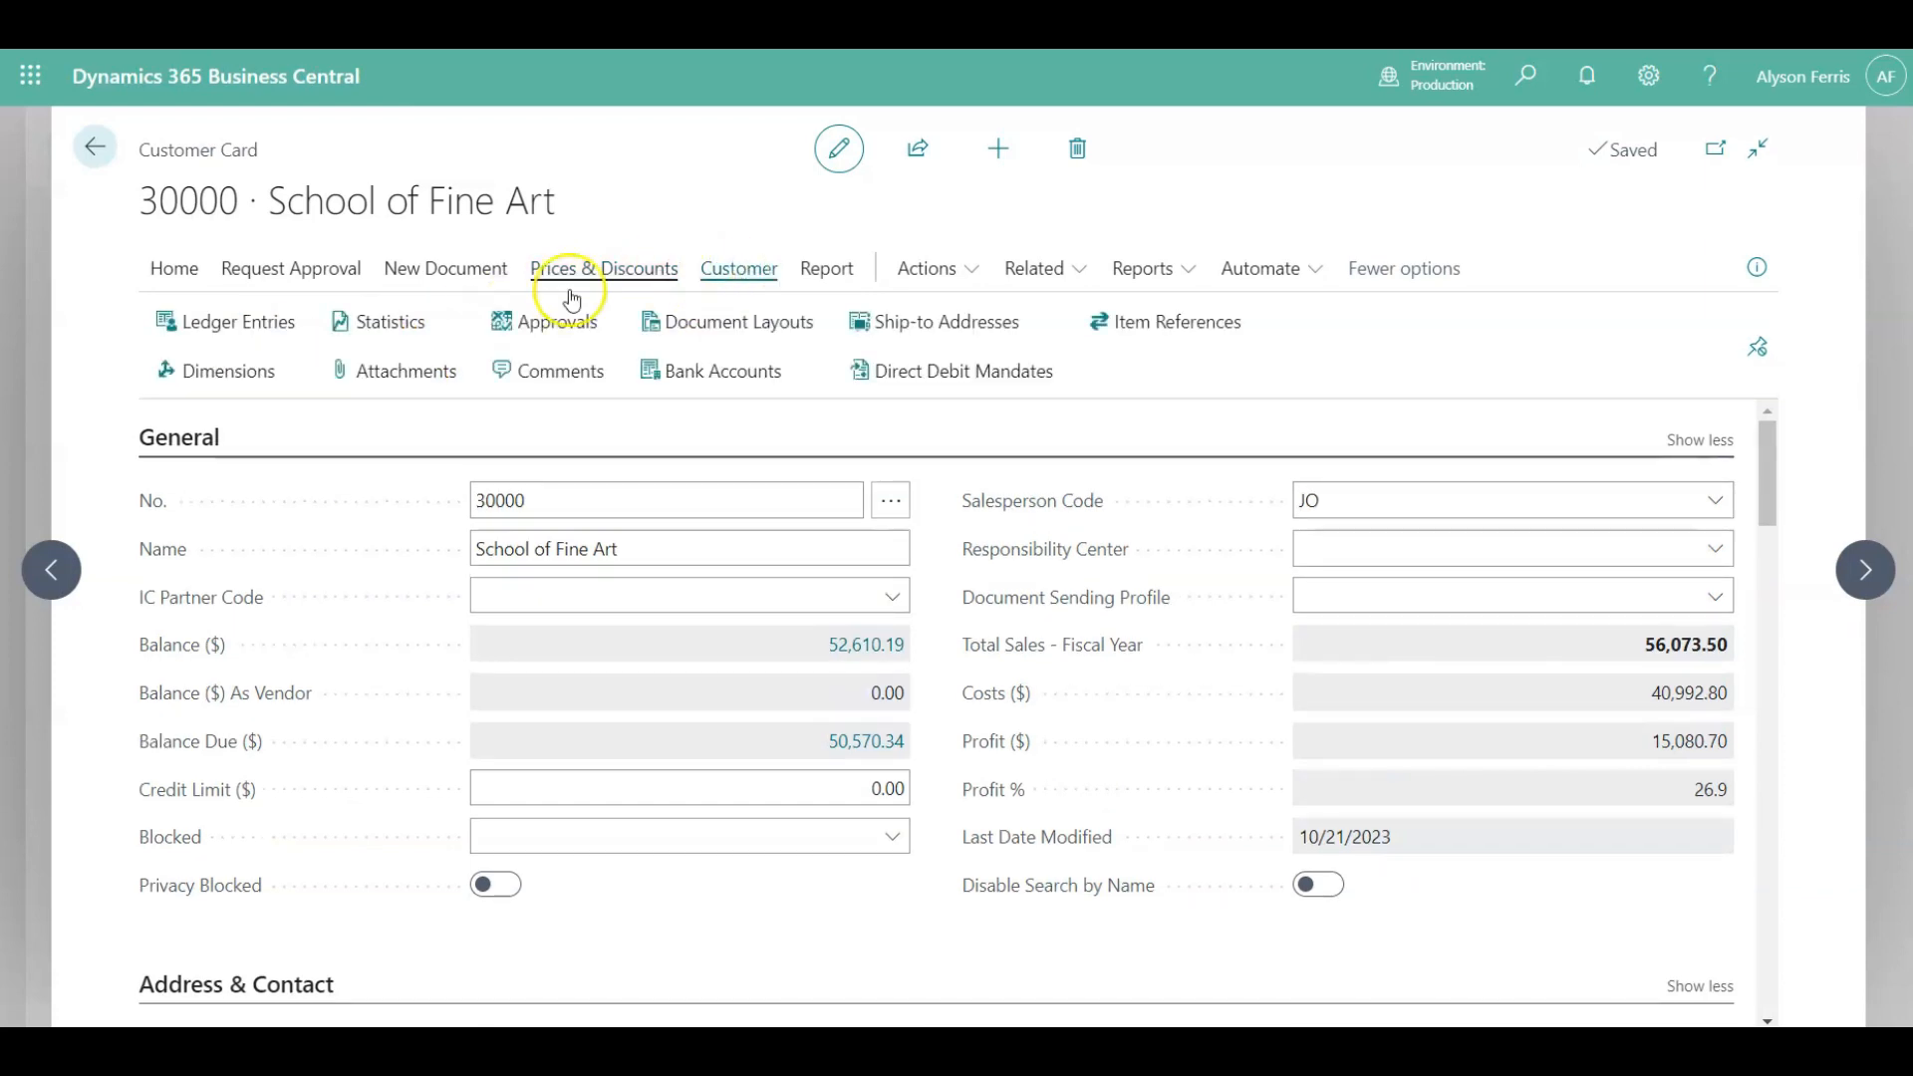
Open the customer's ledger entries and sort them by Posting Date ascending.
click(205, 329)
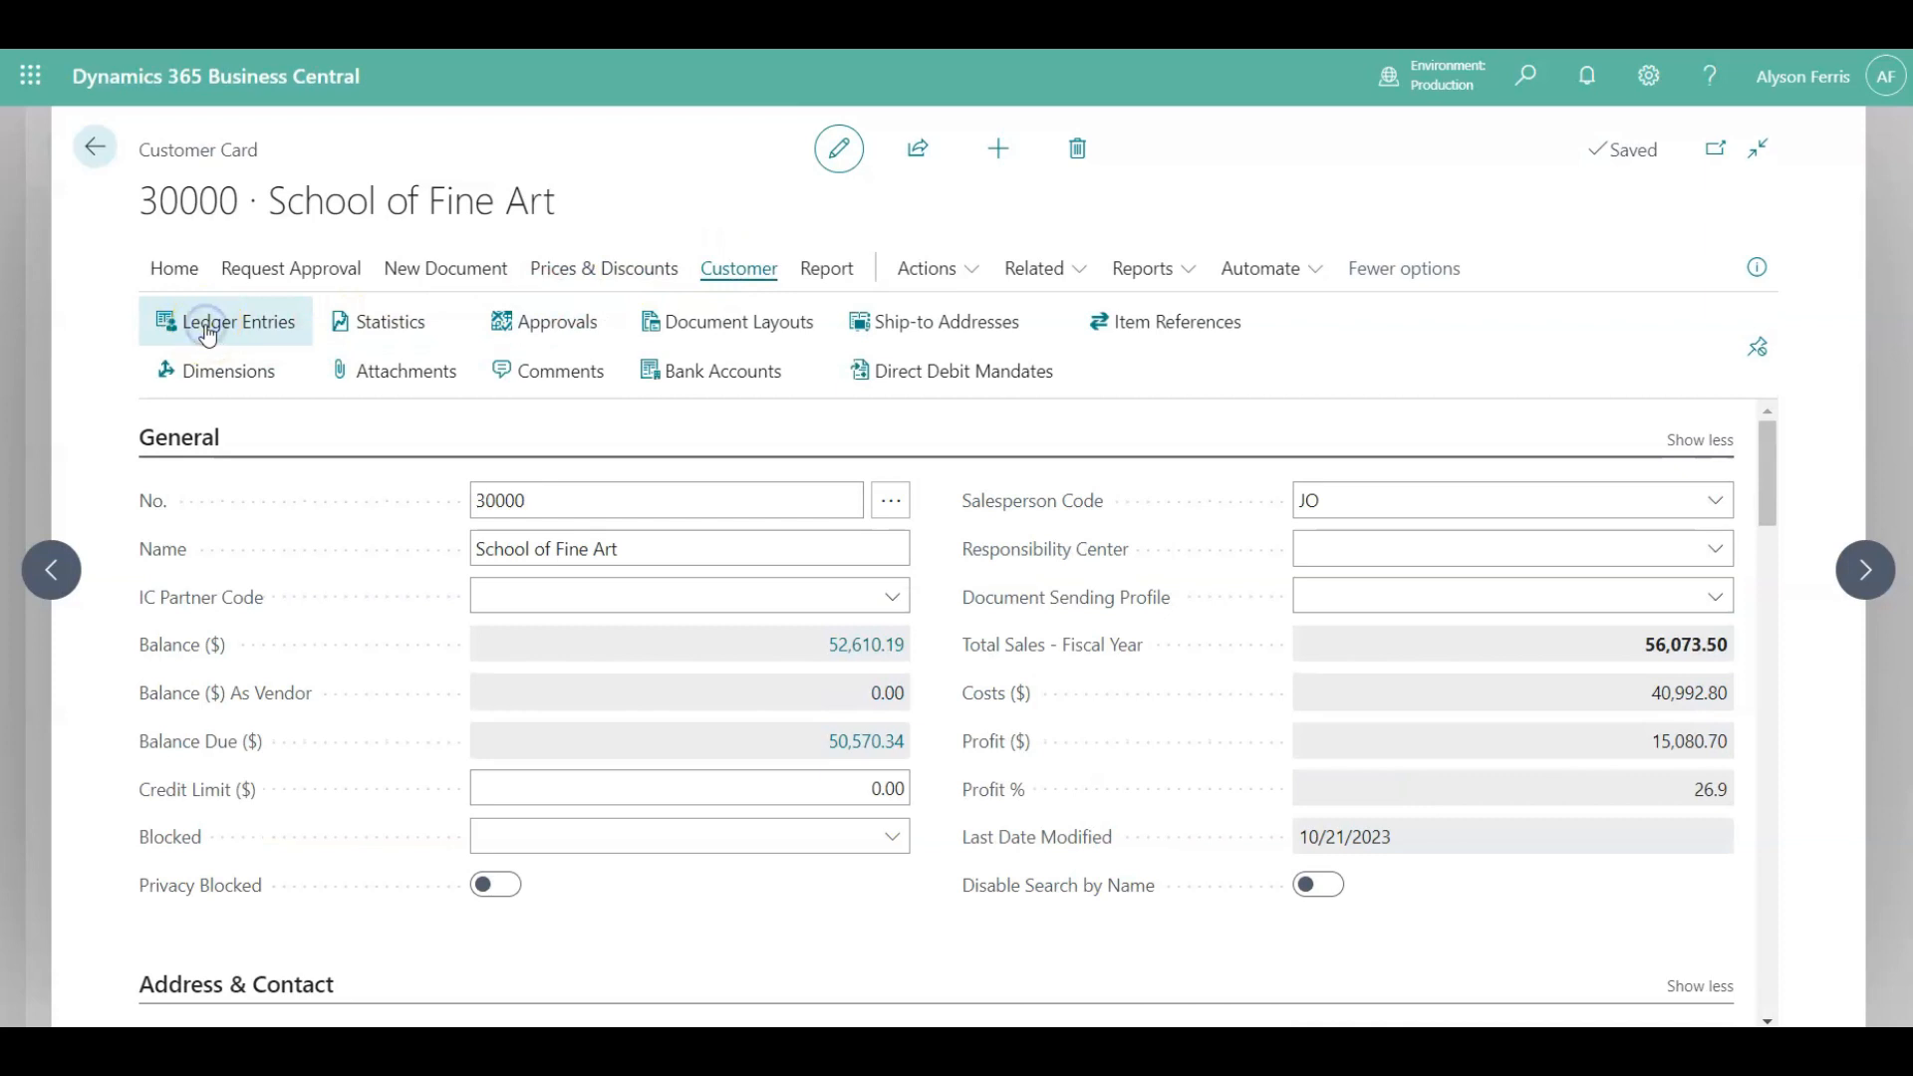
scroll(671, 690, down, 10)
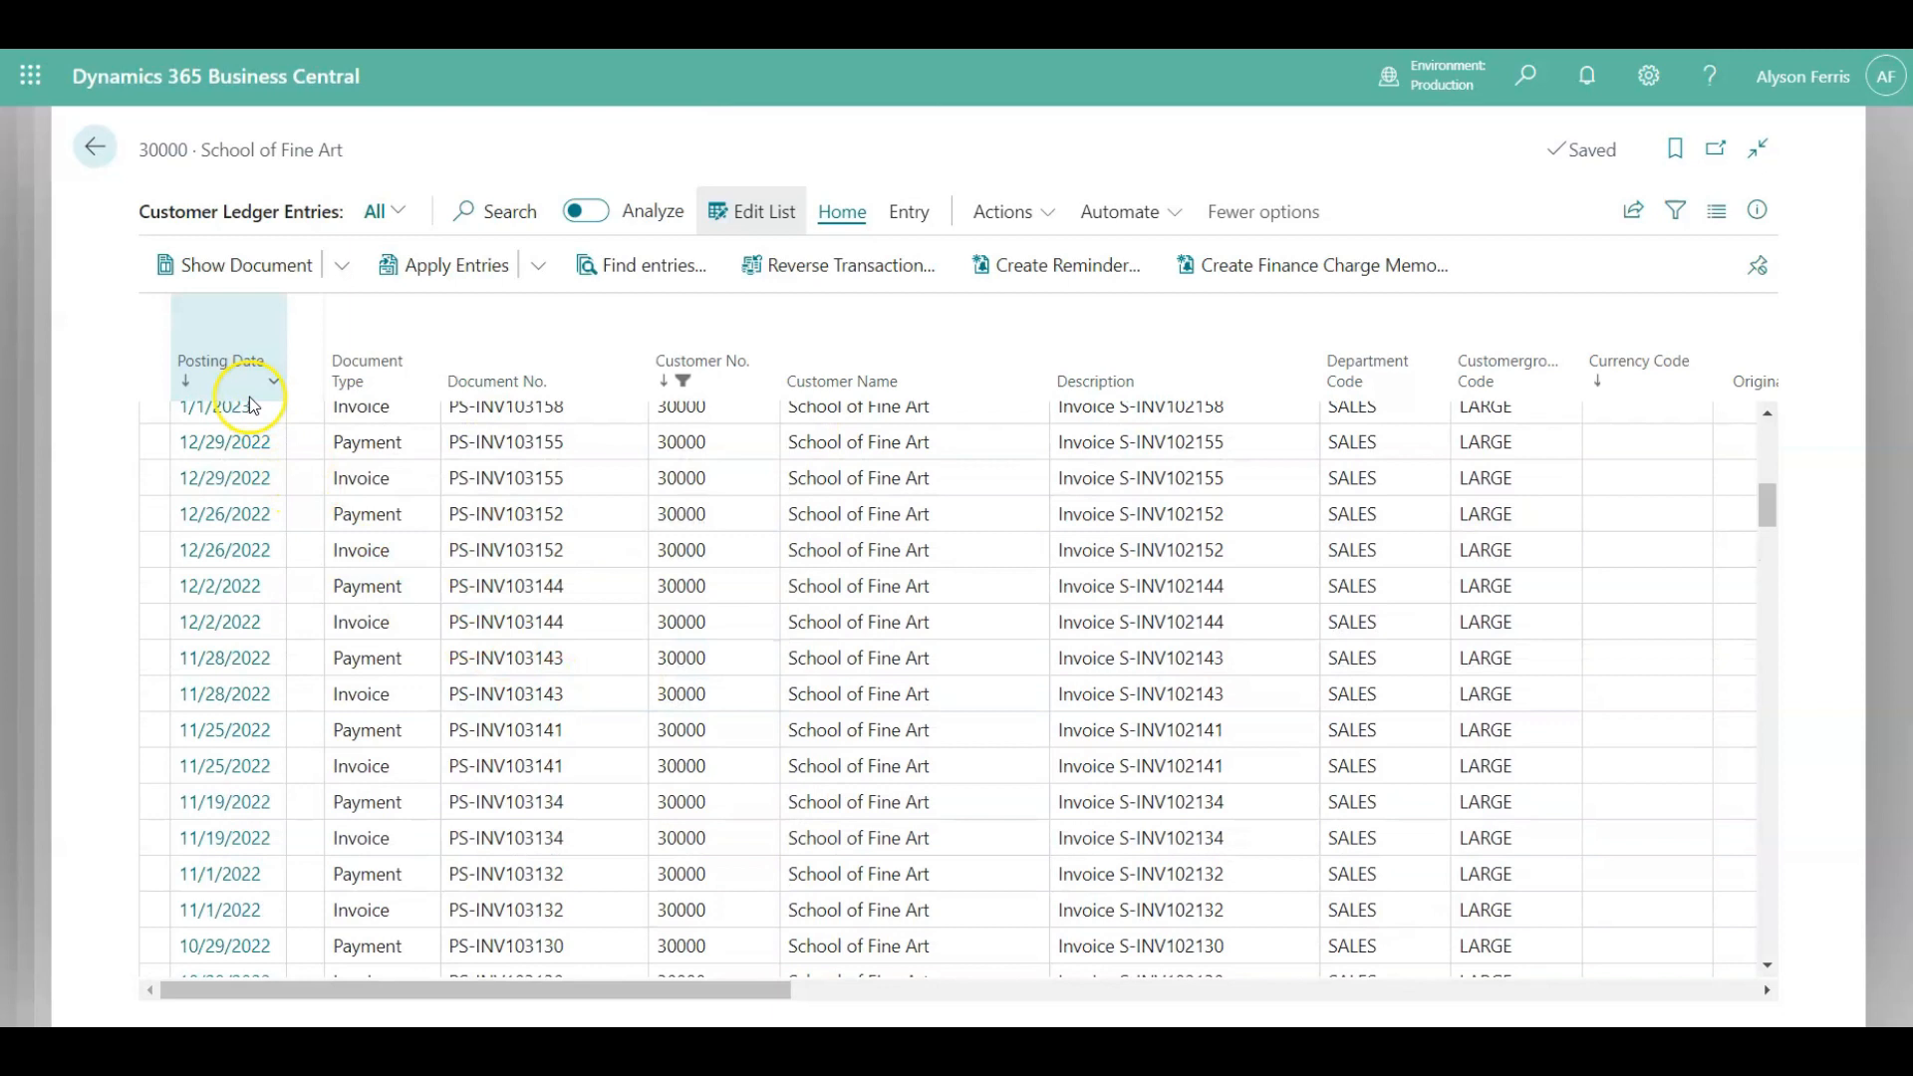
click(219, 367)
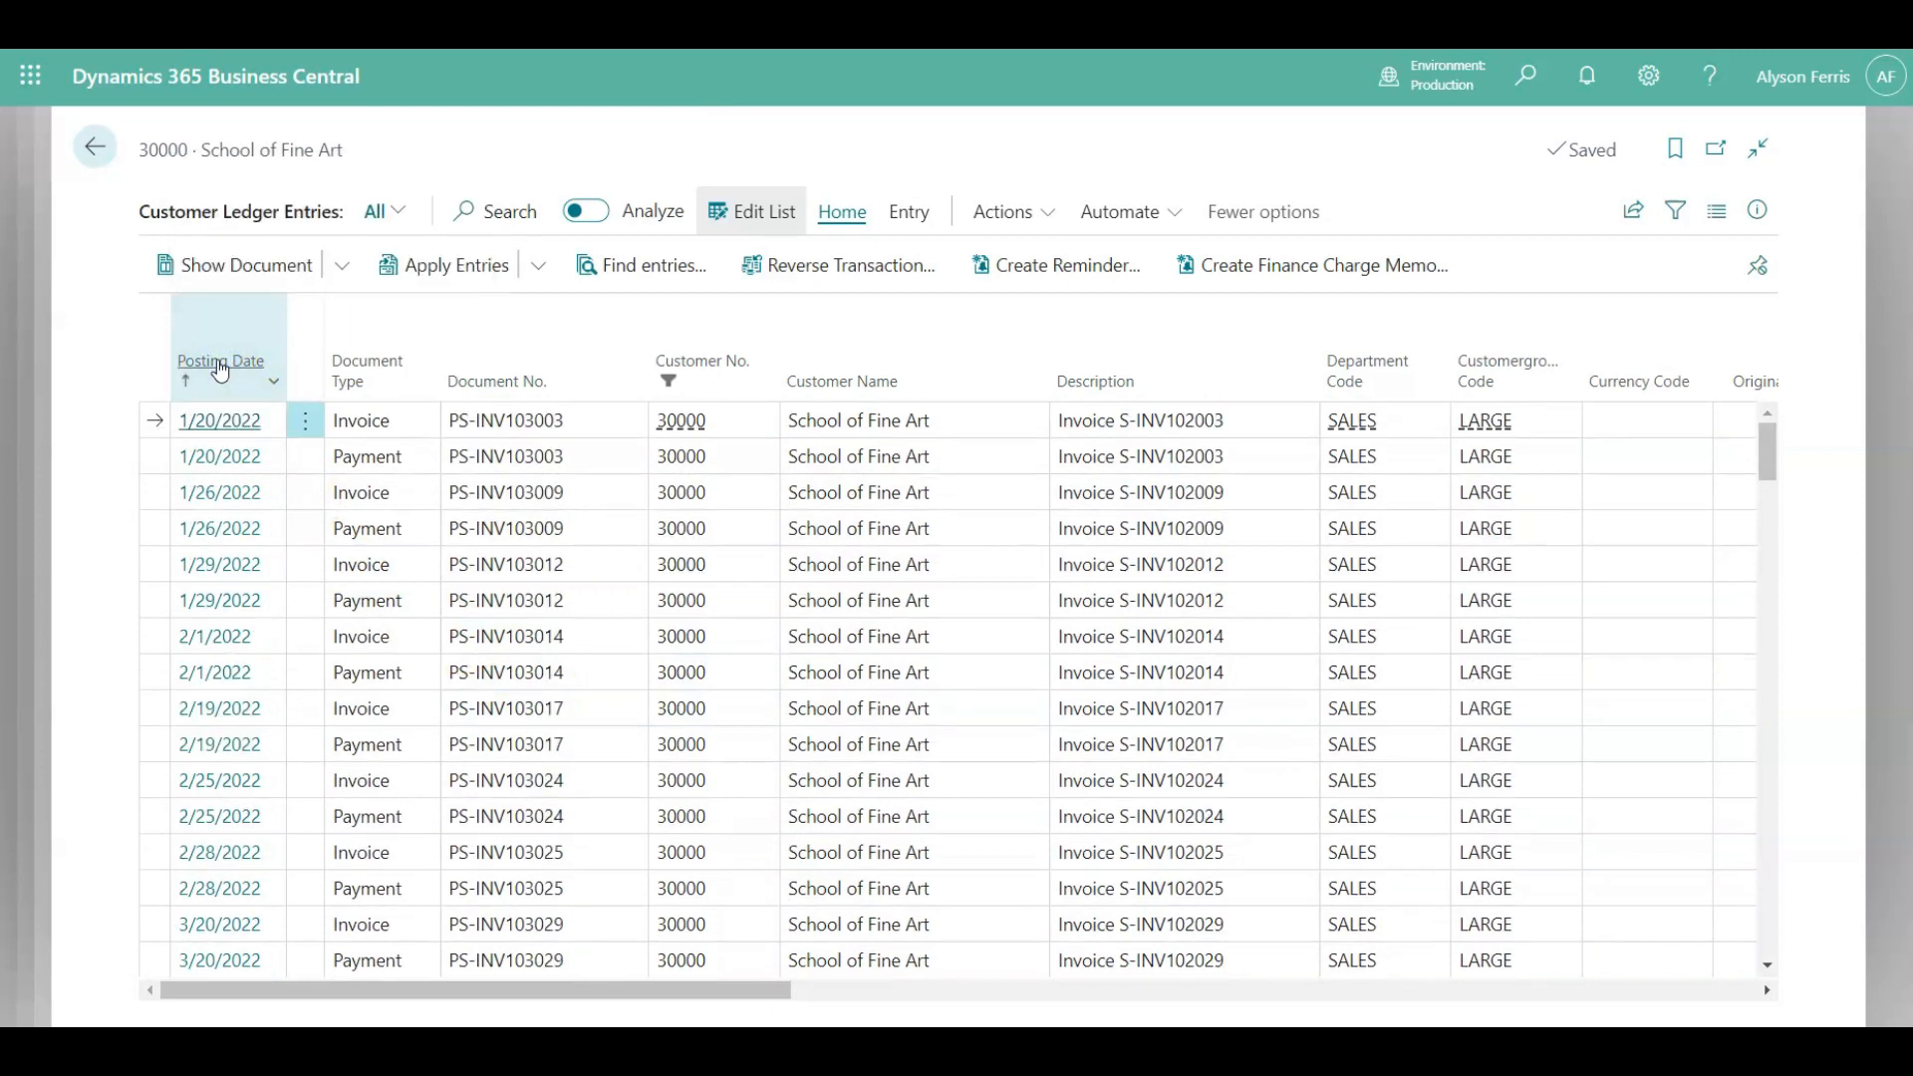
Return to the customer card and review the customer's document layouts, then close them.
click(219, 366)
click(79, 163)
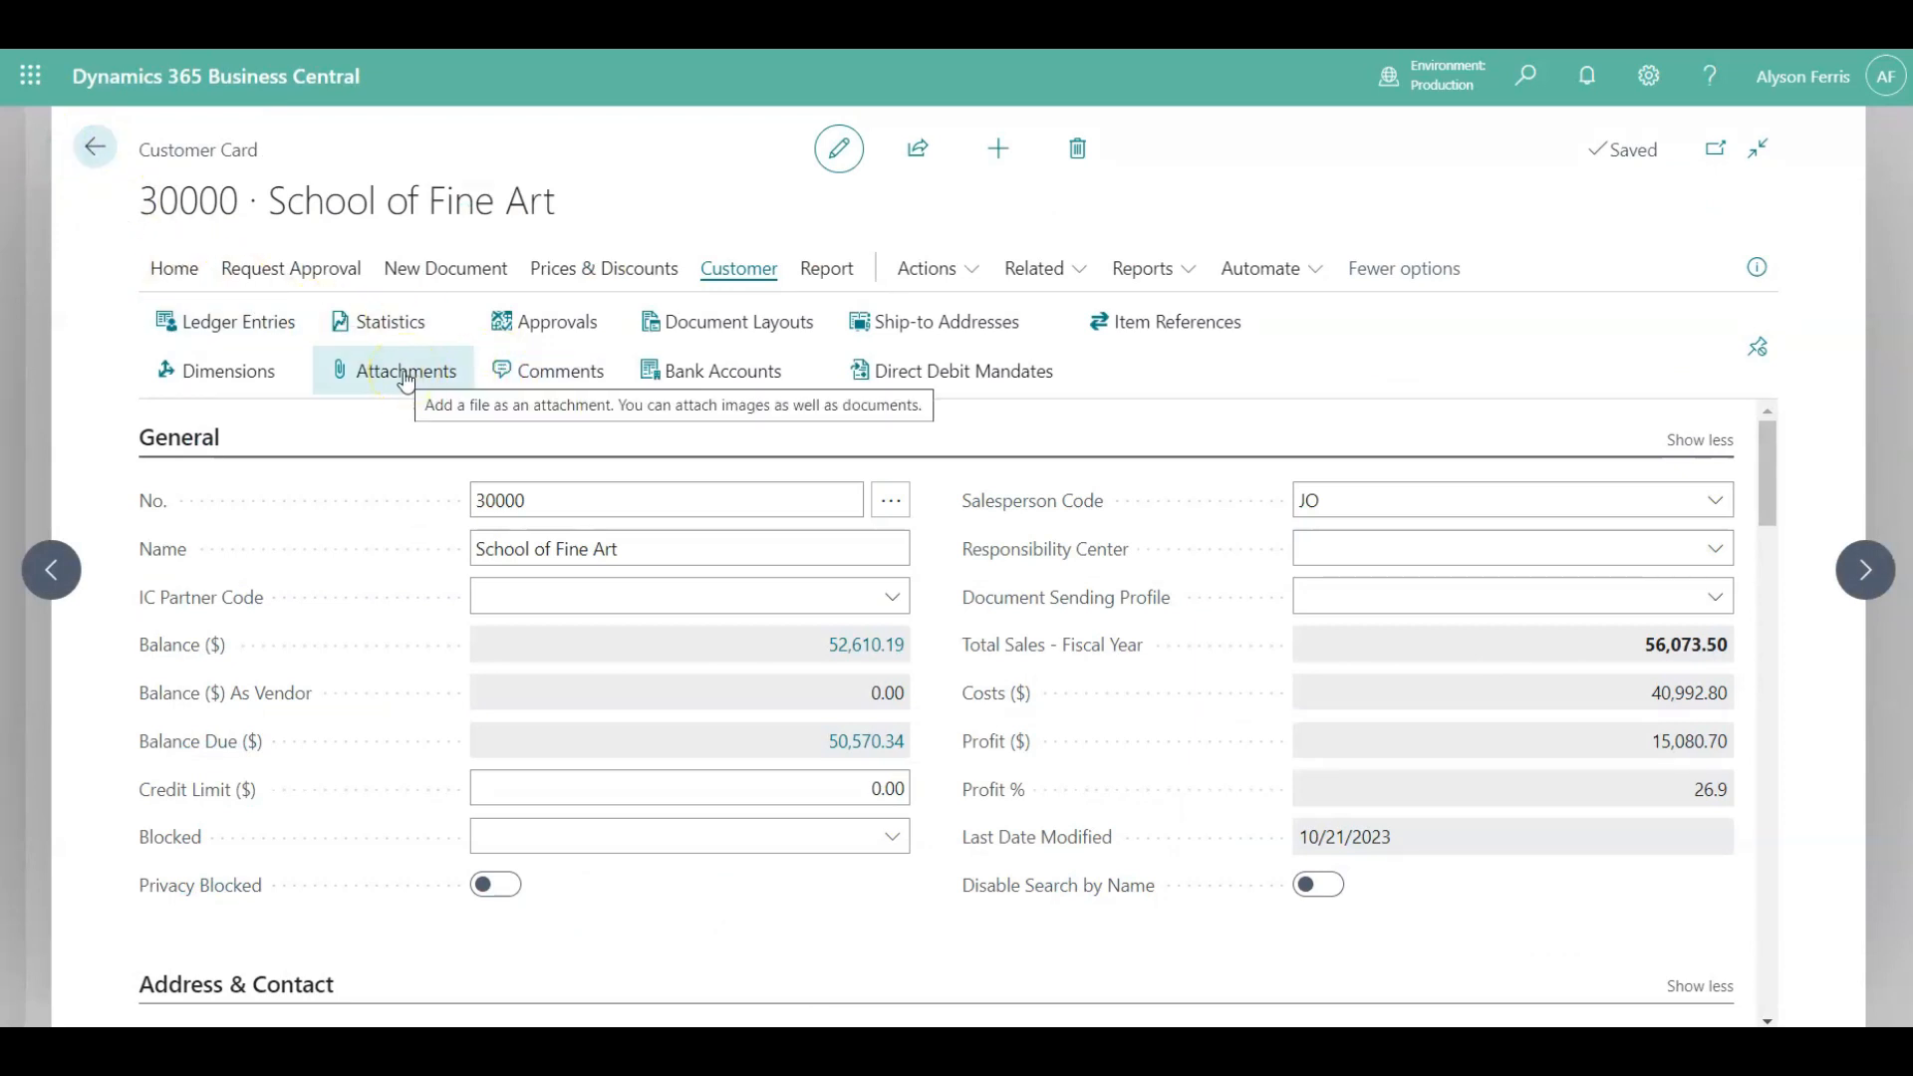
click(712, 336)
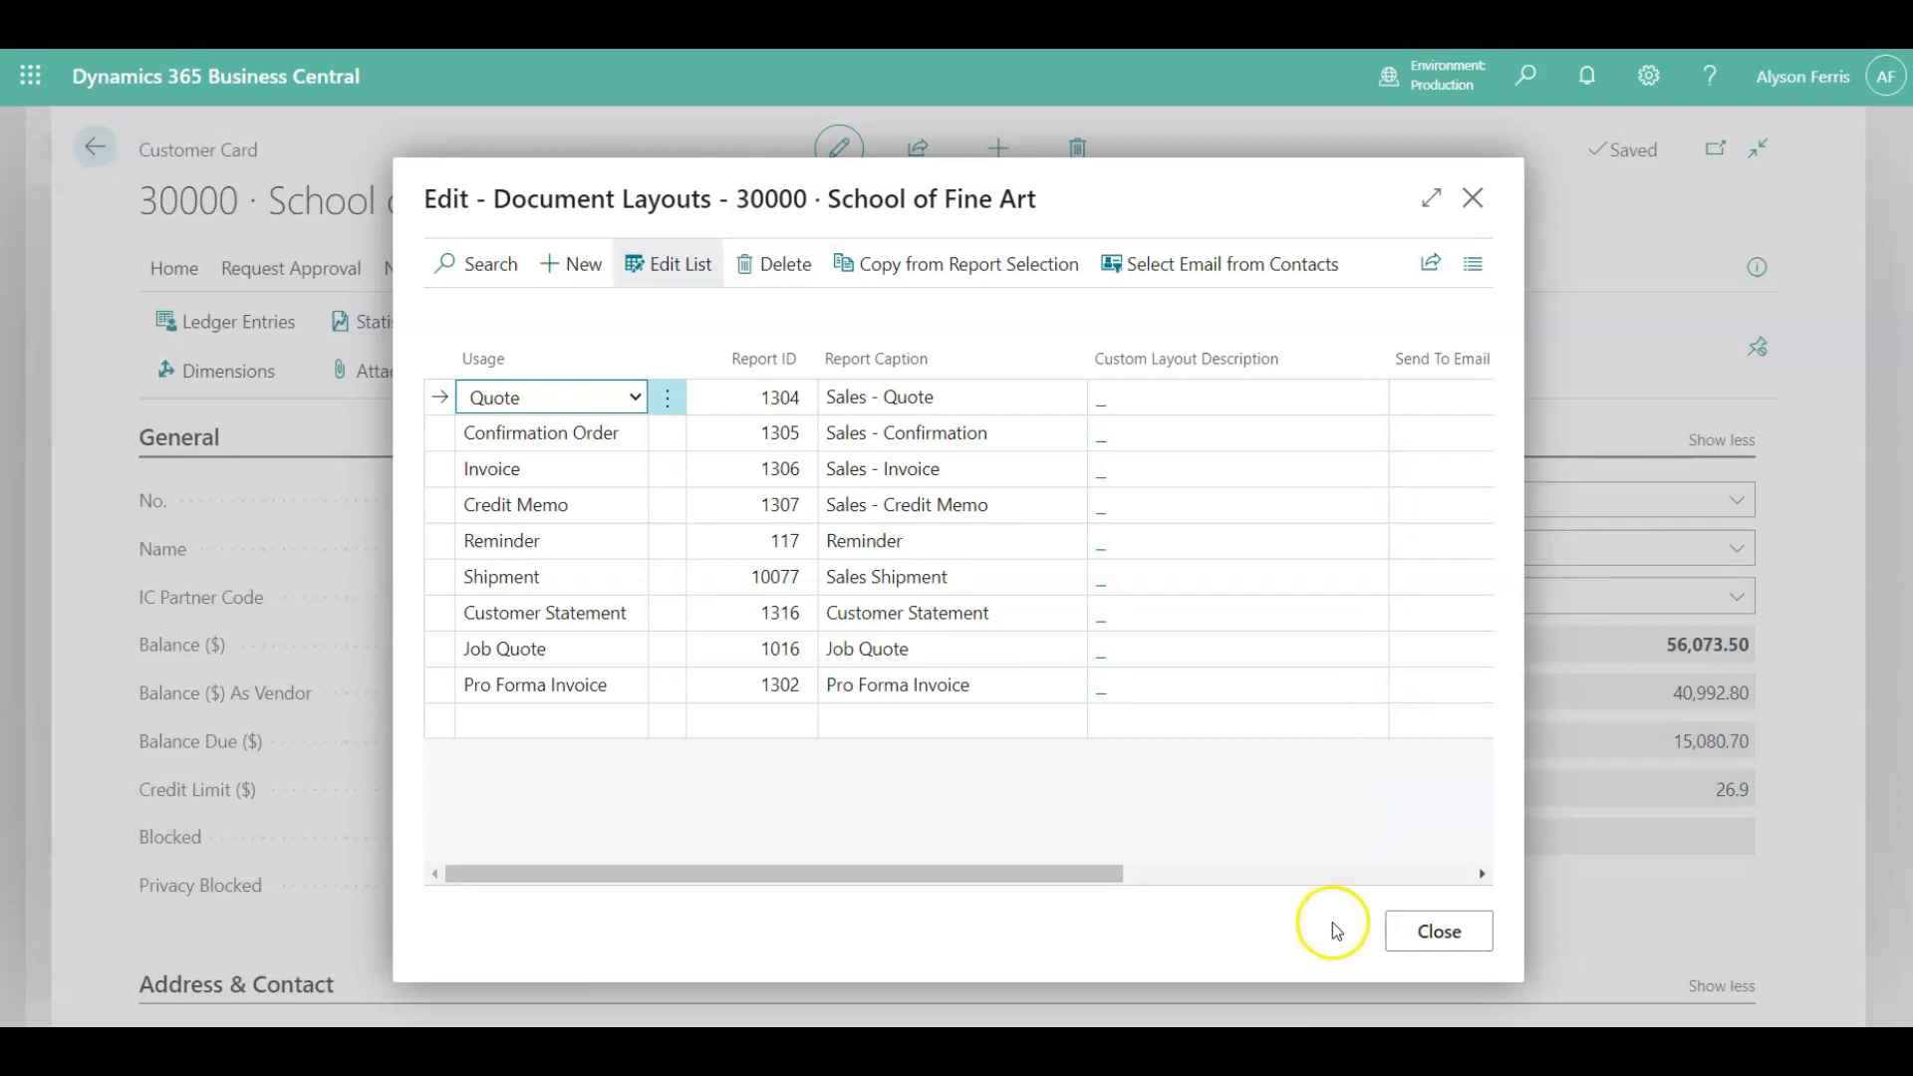
click(1421, 937)
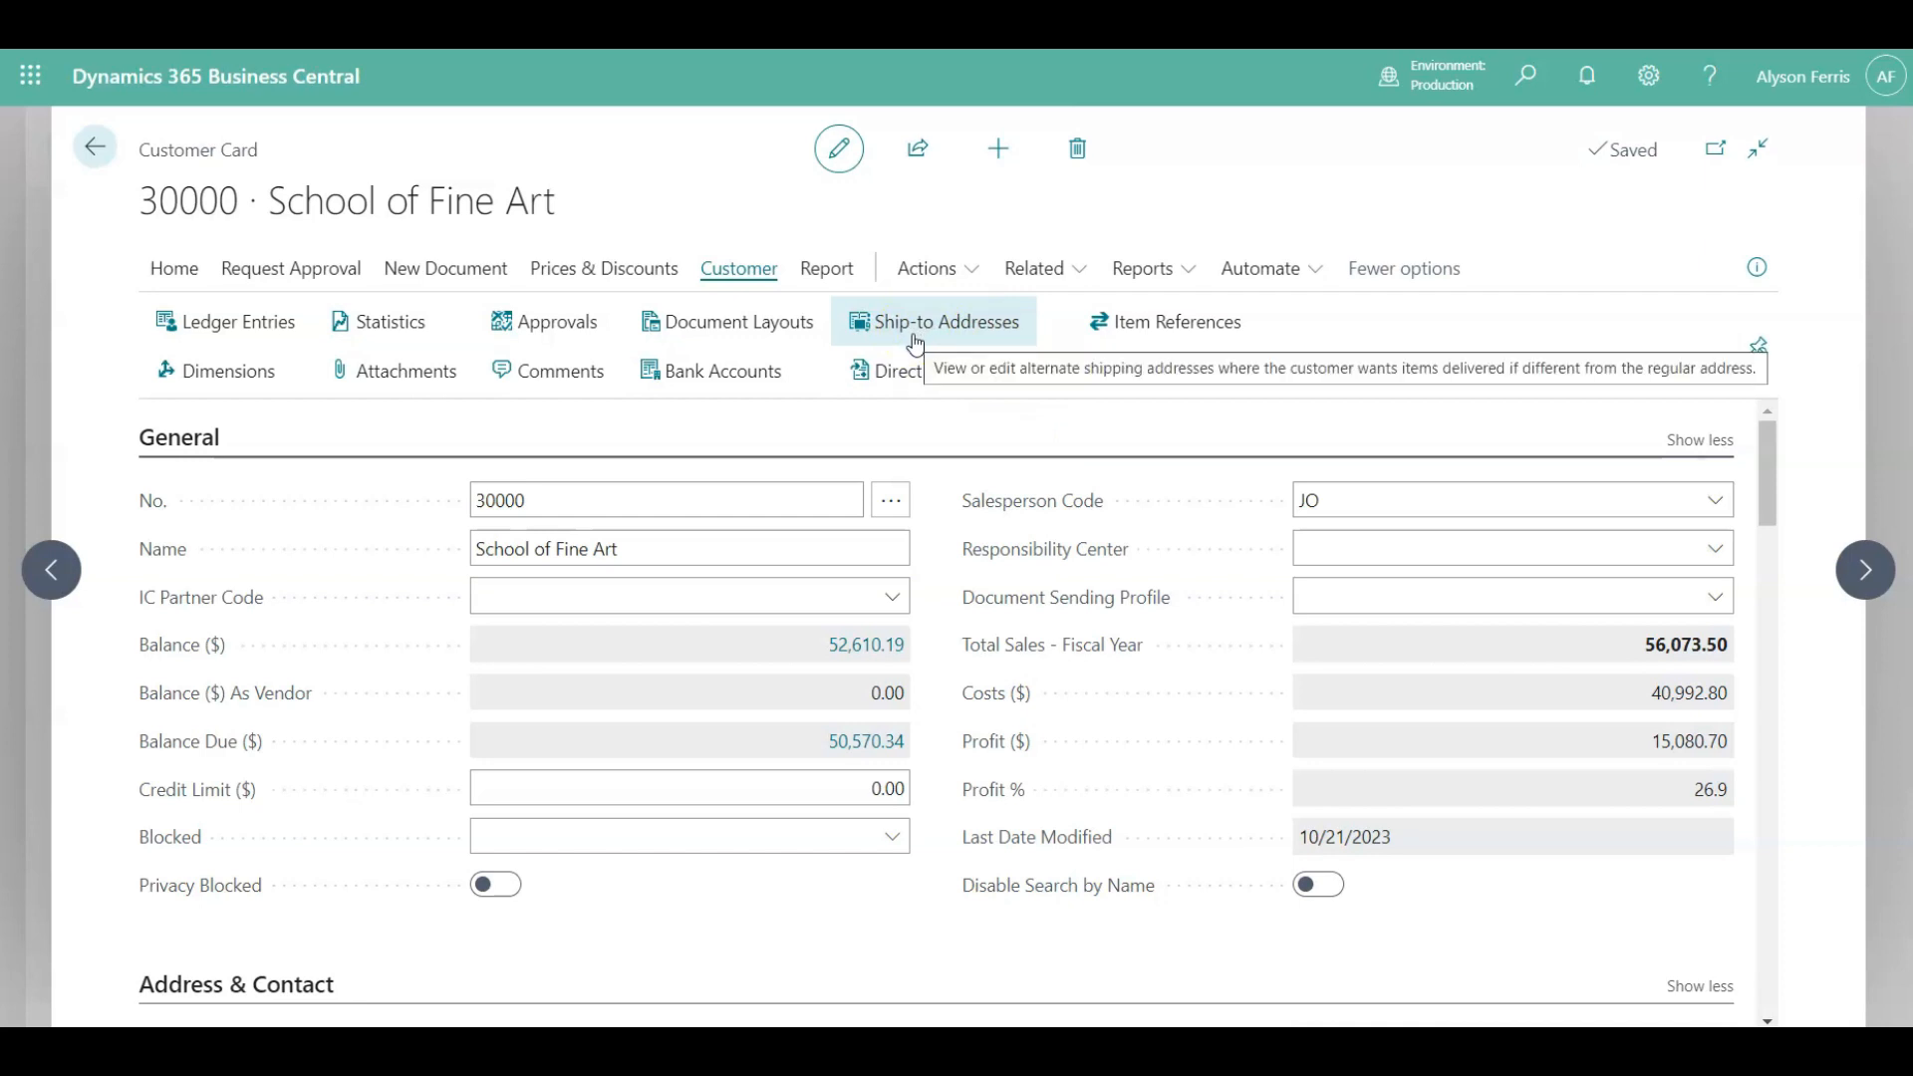
Browse the Report action group and the History, Prices & Discounts and Sales submenus of the Related menu.
click(976, 341)
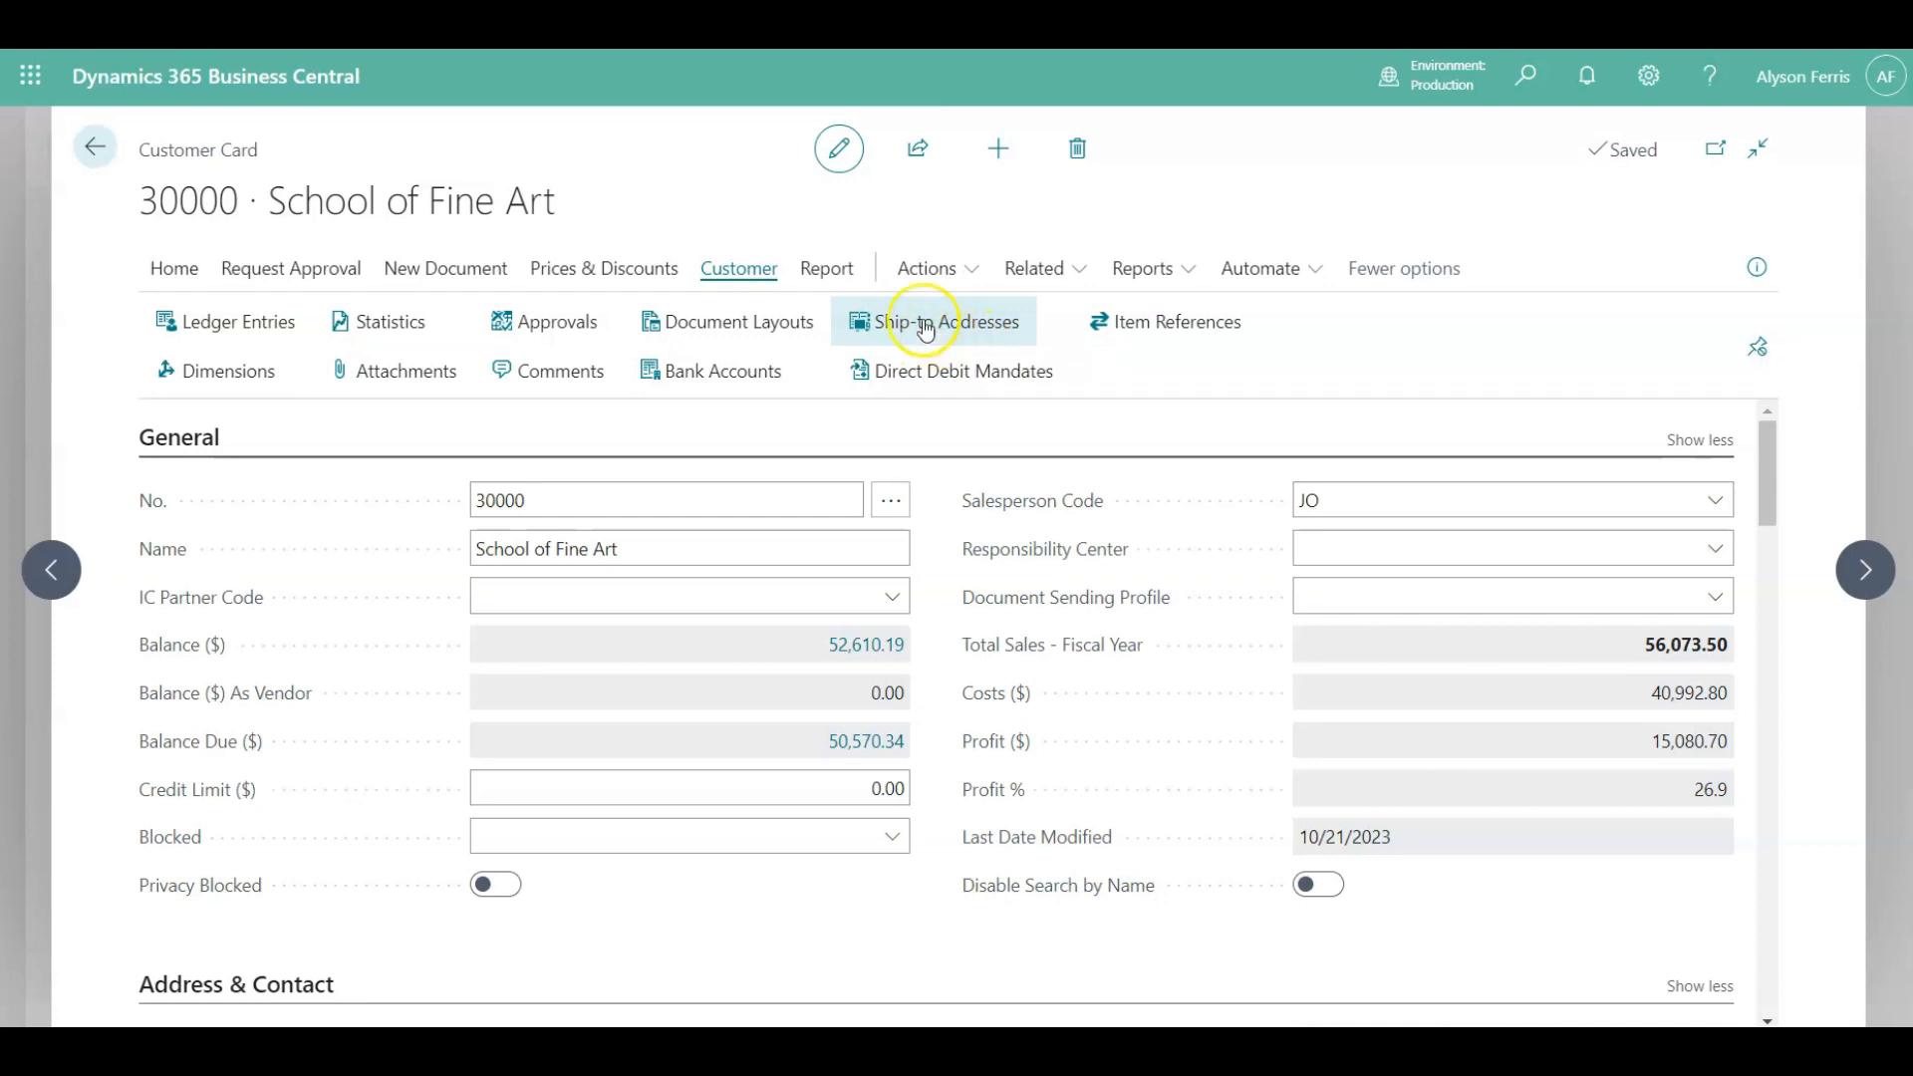
click(823, 270)
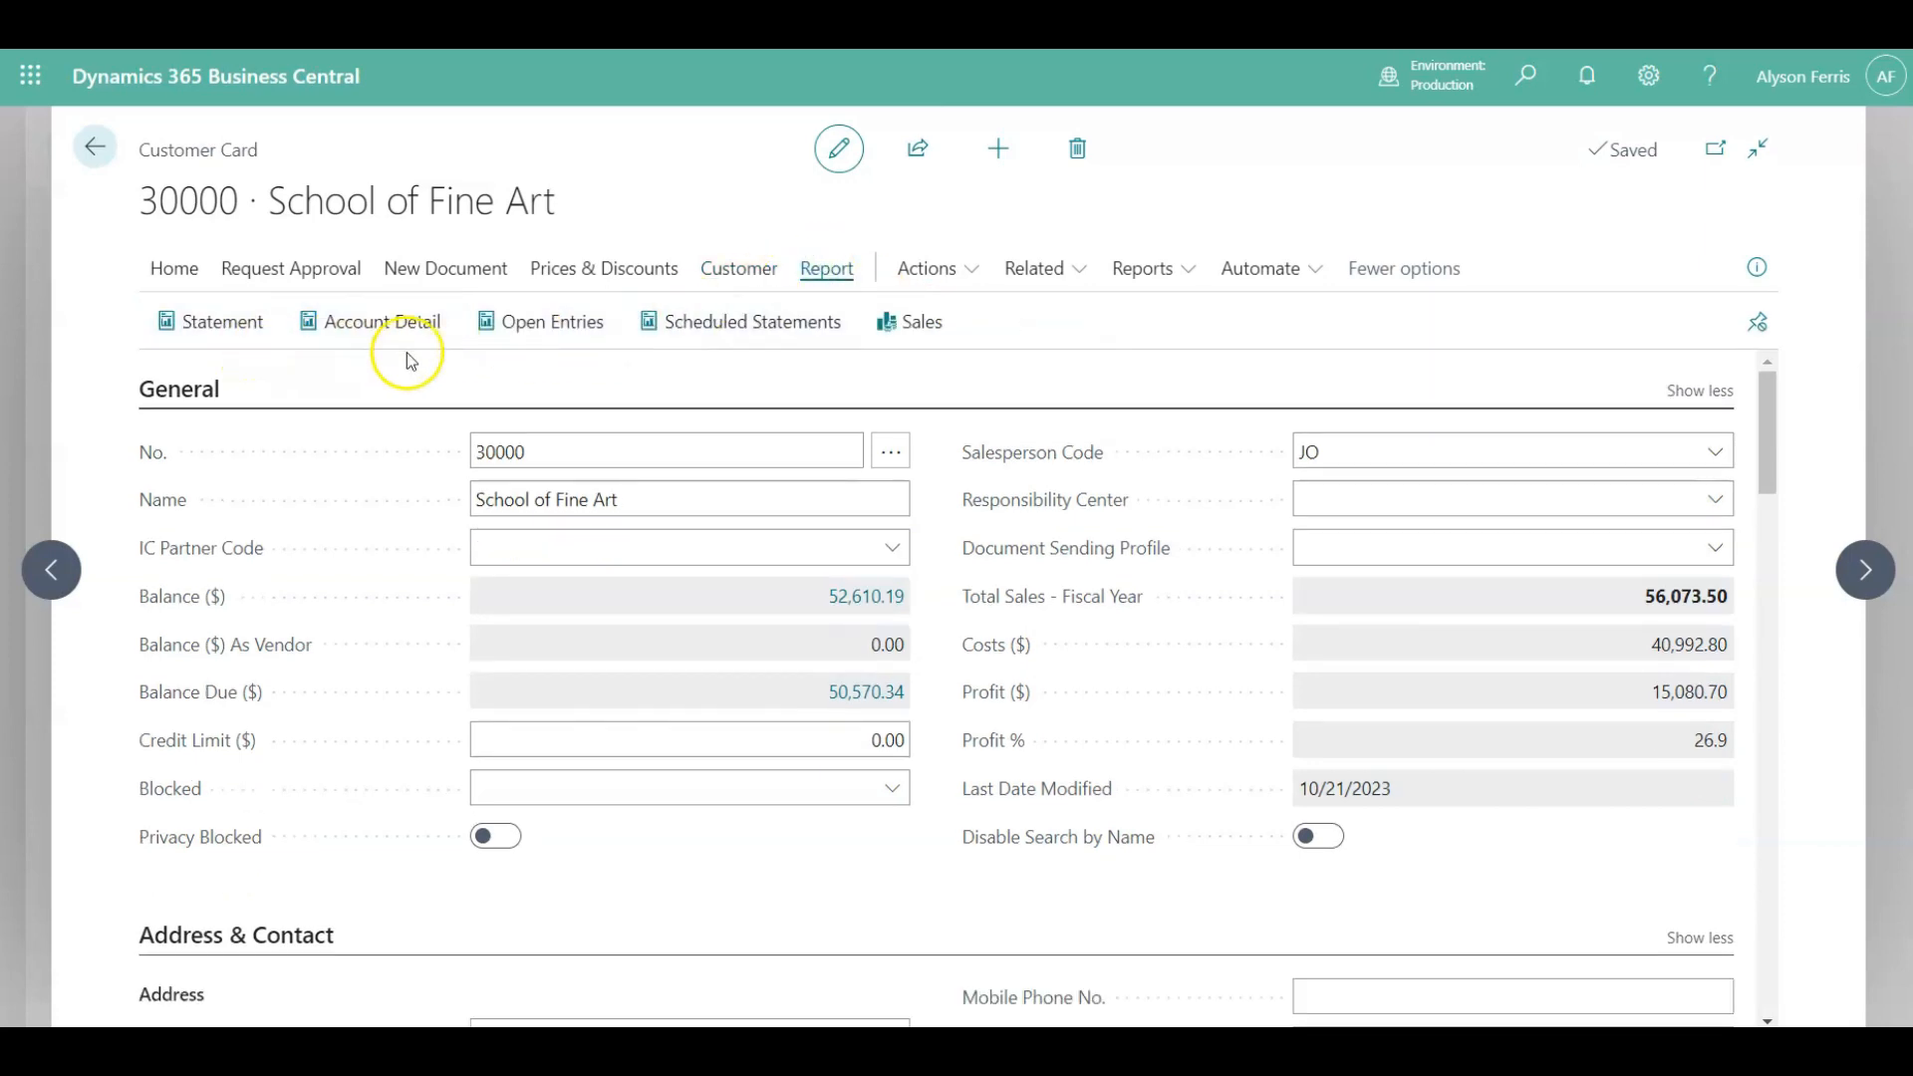
click(978, 278)
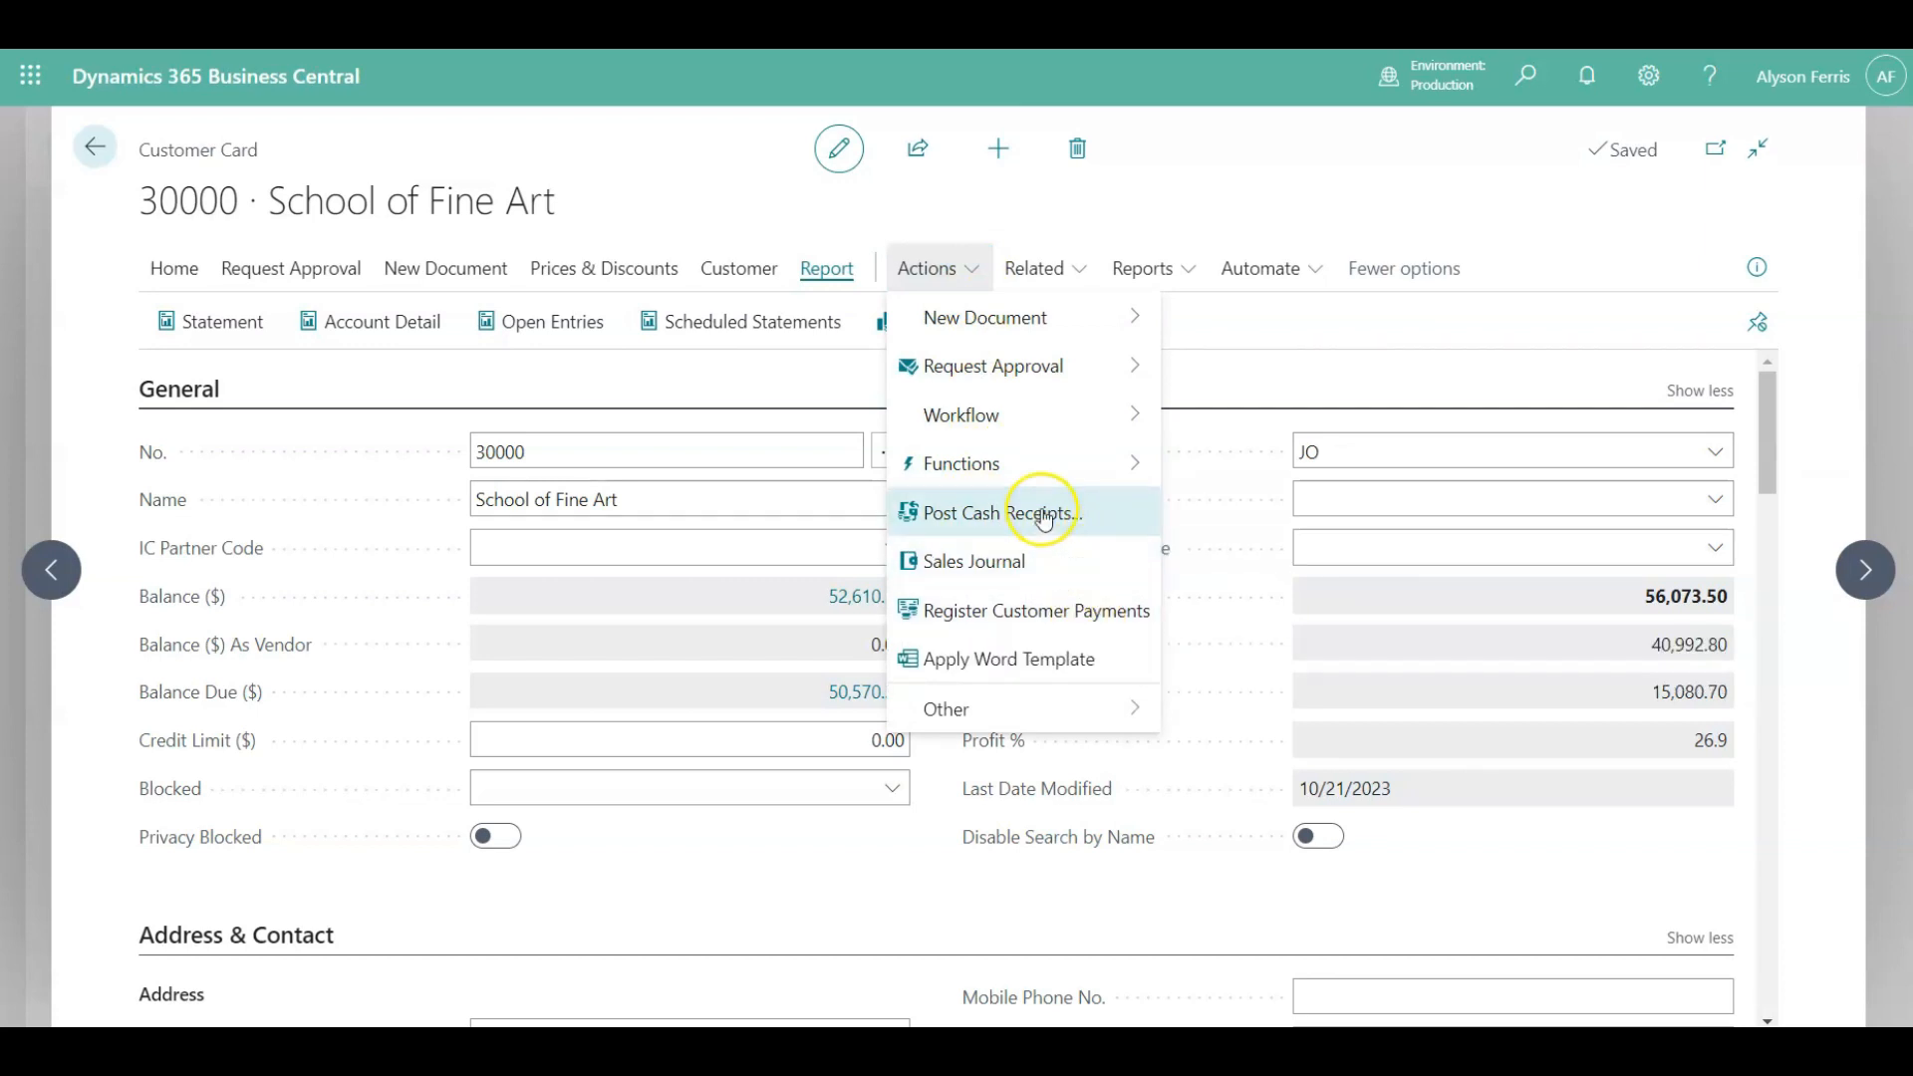
click(1063, 272)
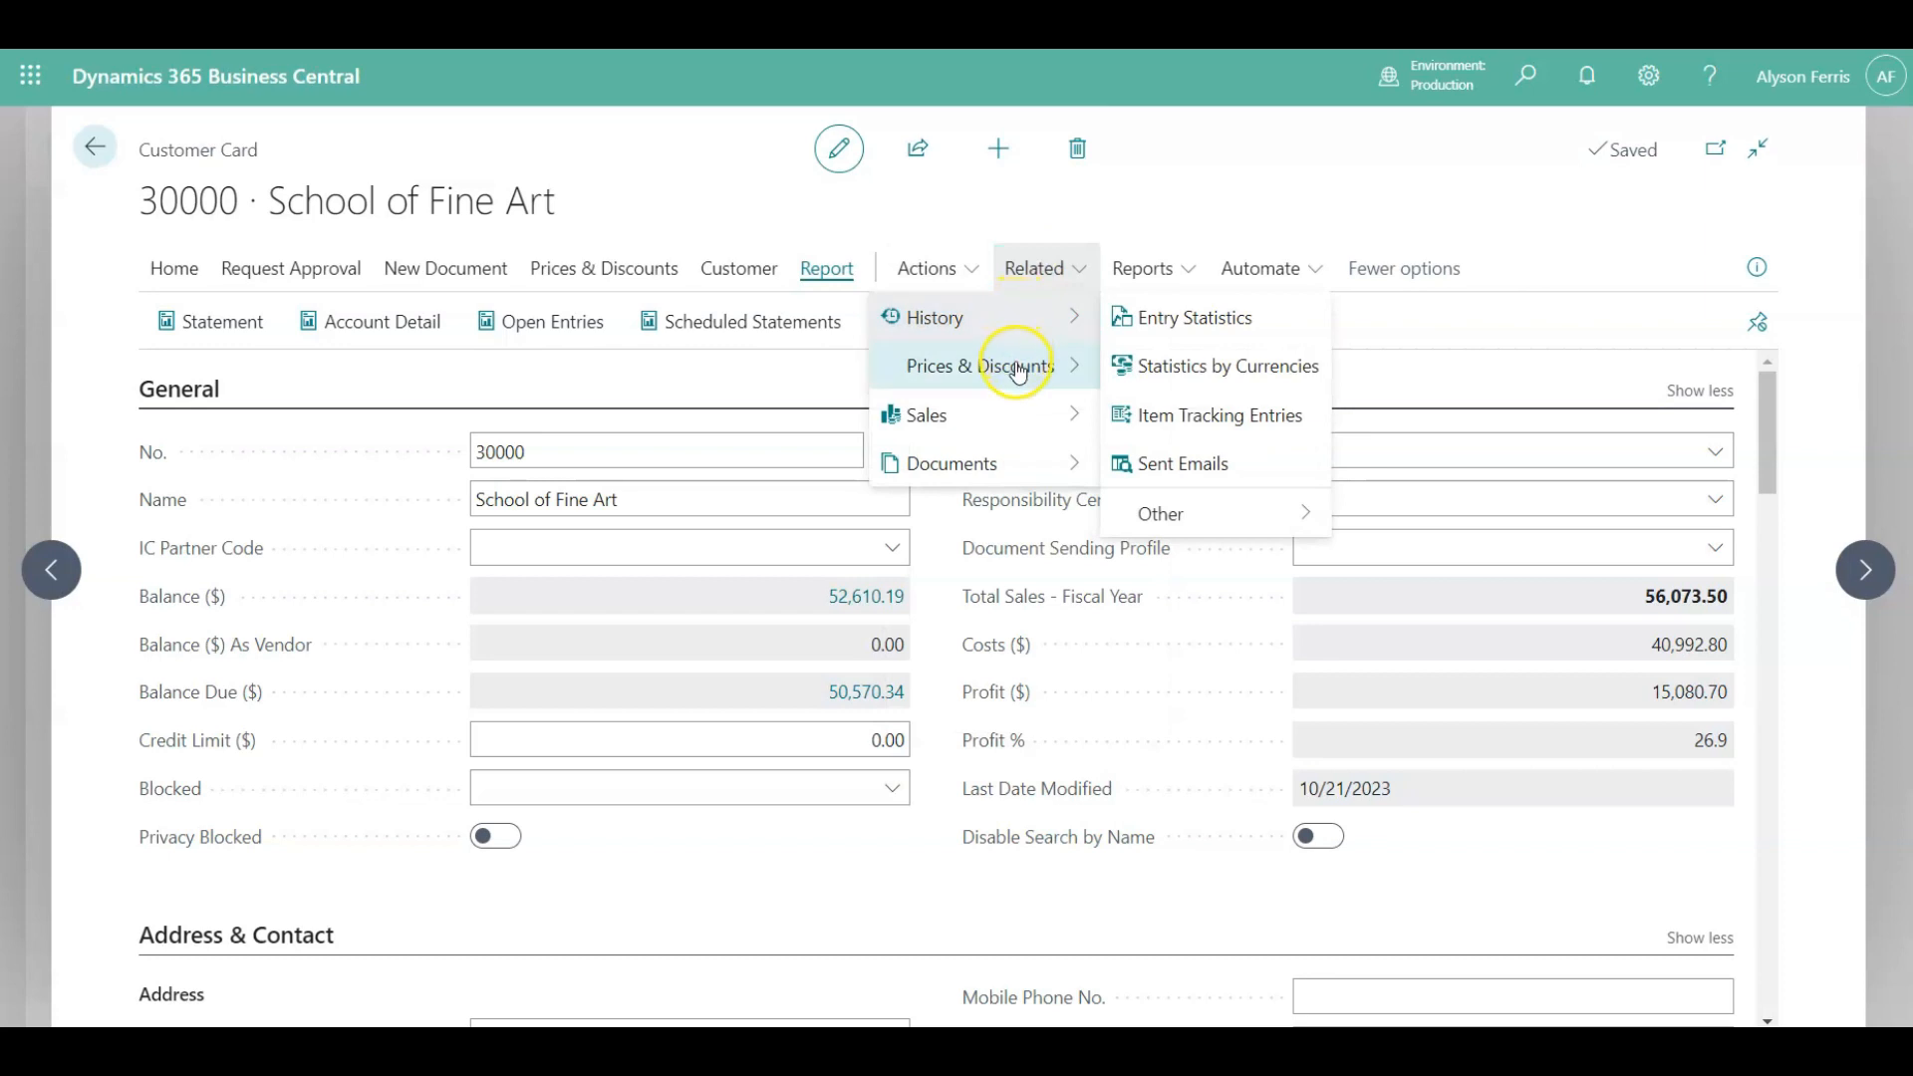
mouse_move(1017, 371)
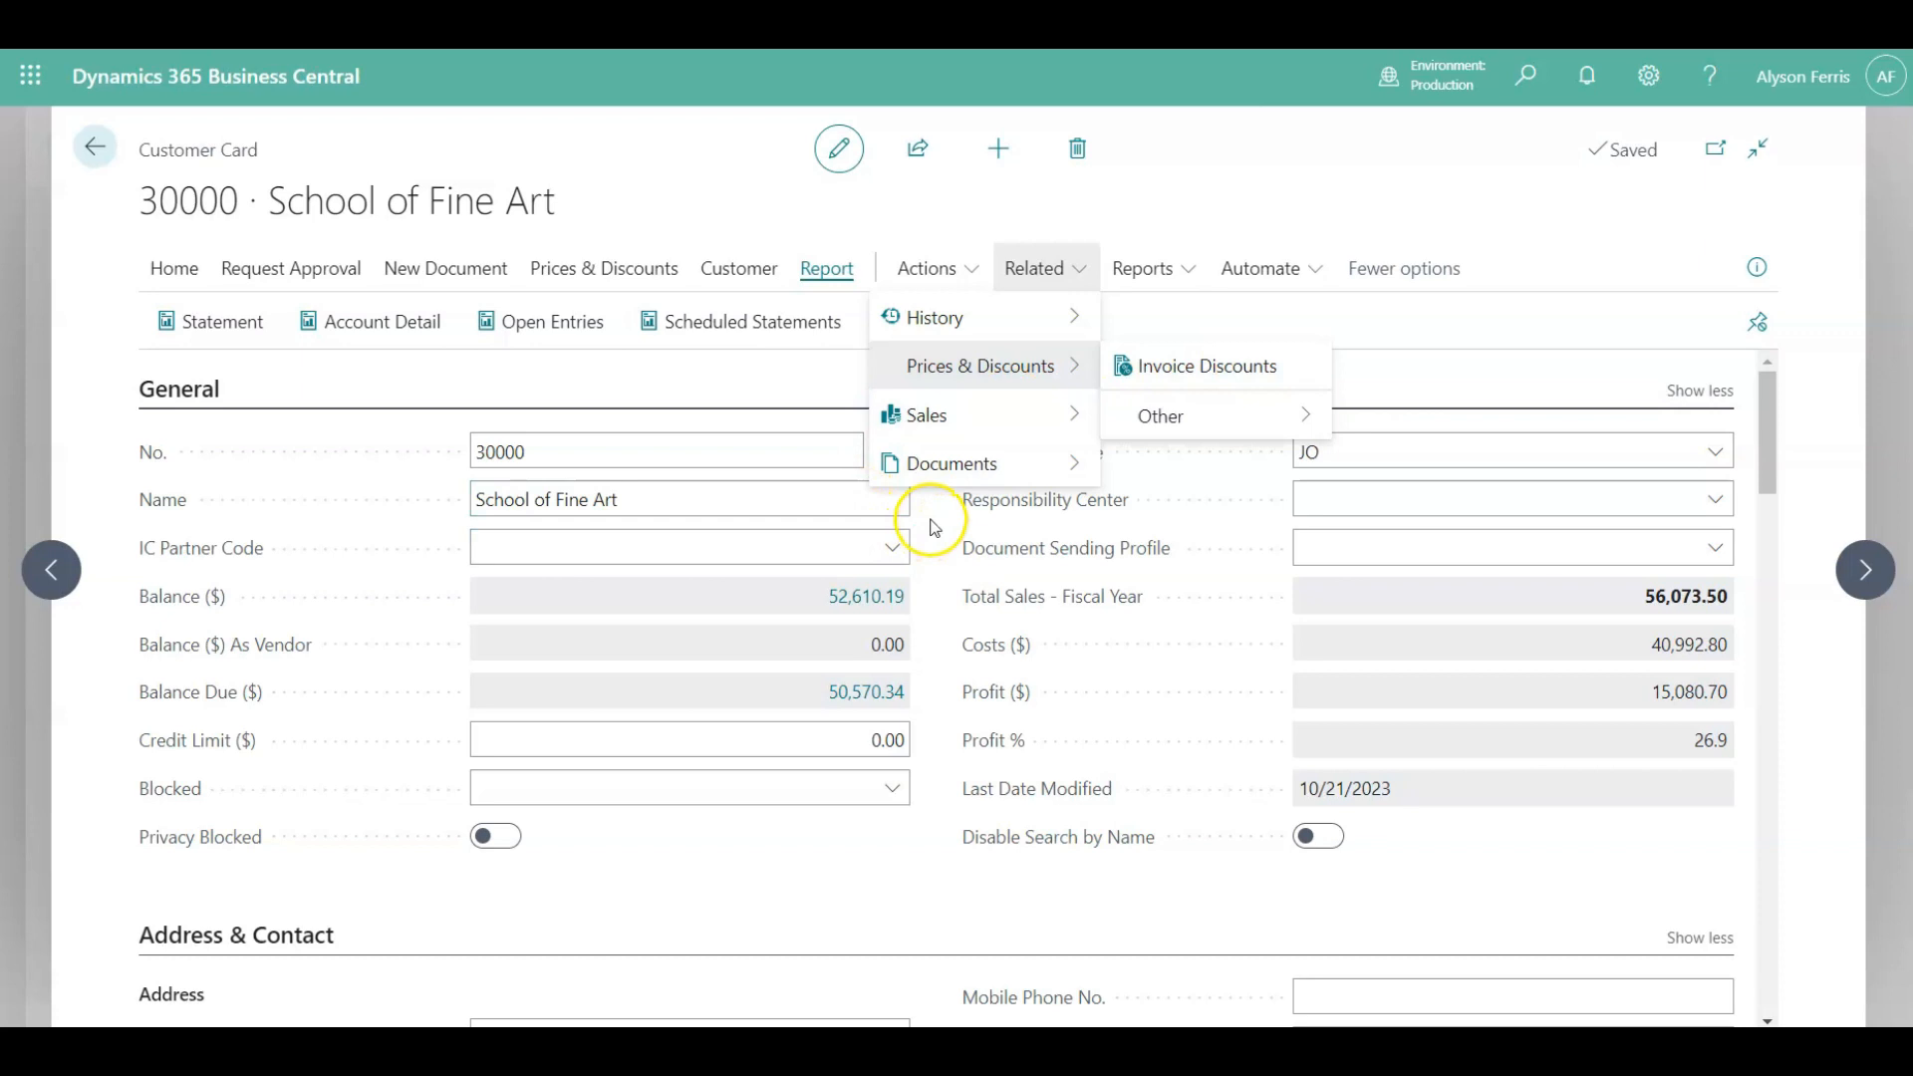
mouse_move(933, 418)
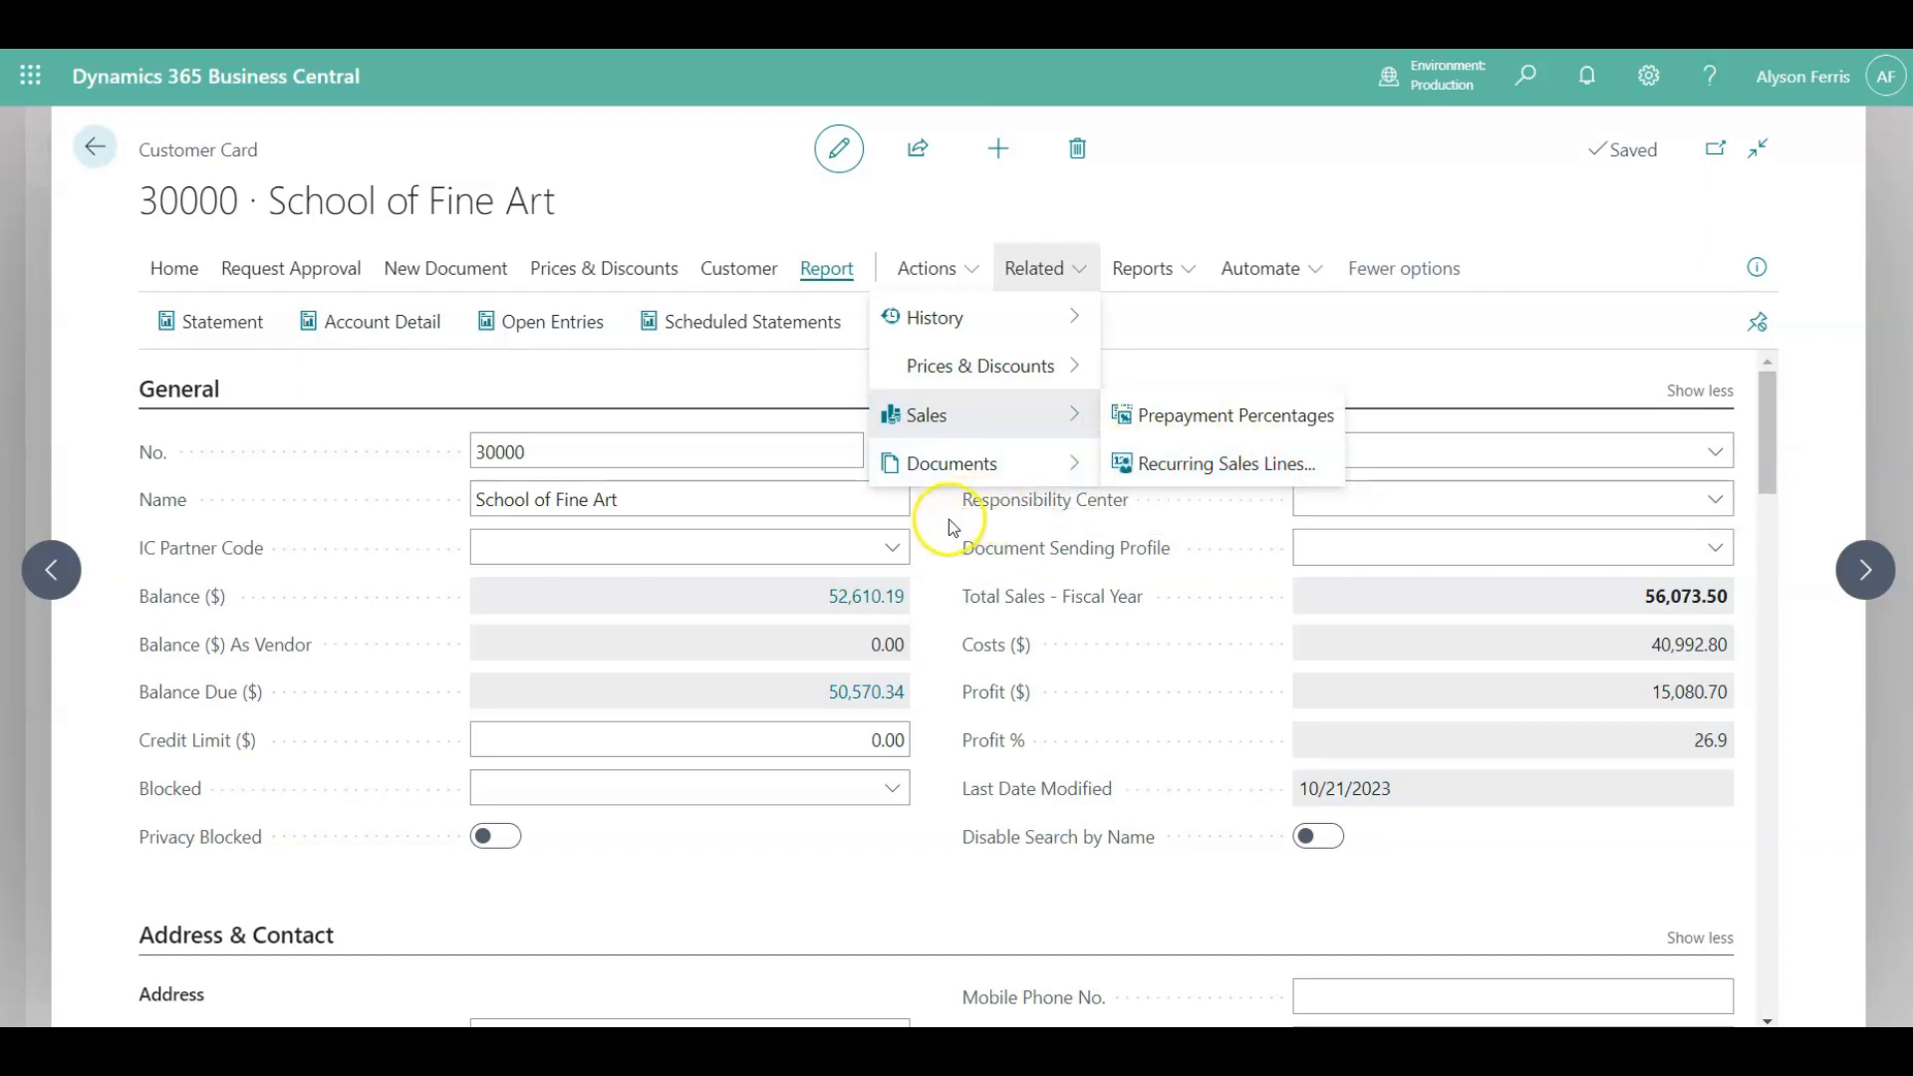
click(941, 520)
Browse the Related menu and the Reports menu listing customer reports such as Aged Accounts Receivable.
click(1051, 264)
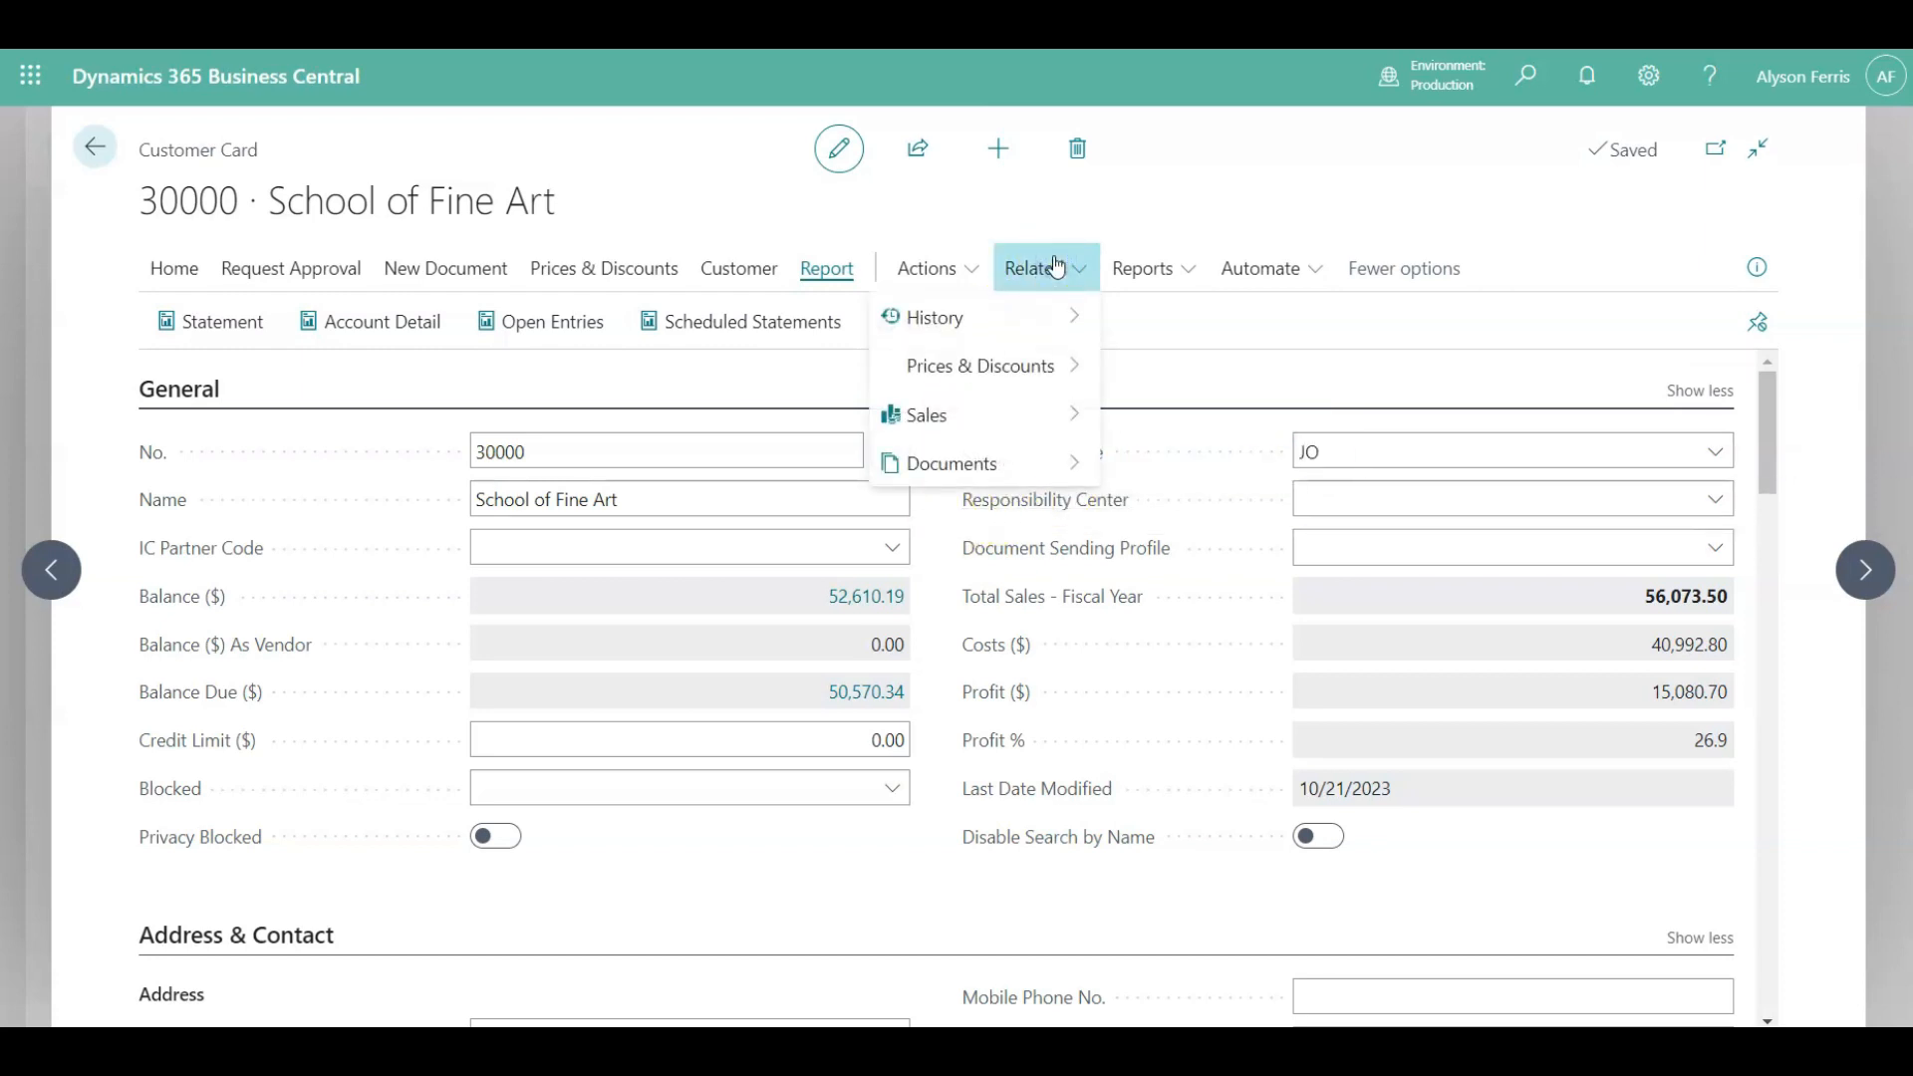
click(1166, 282)
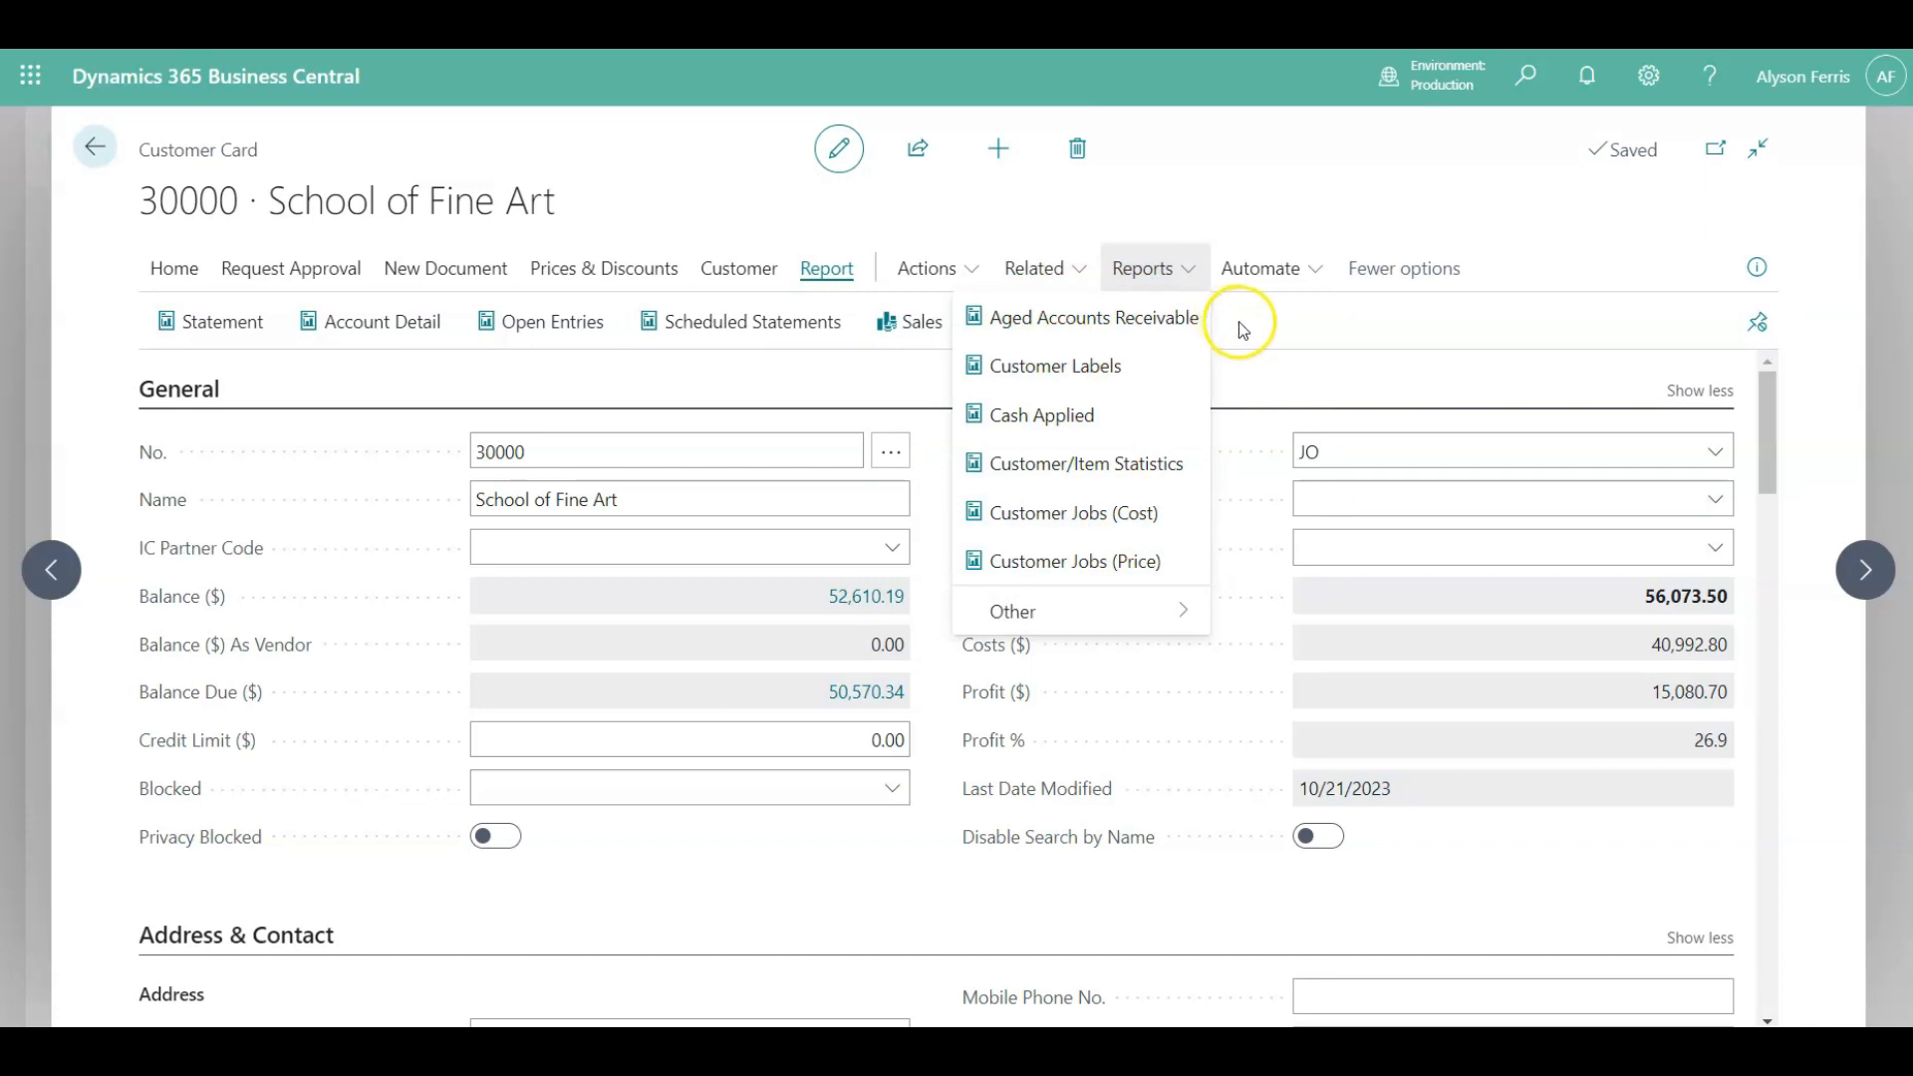
click(1281, 327)
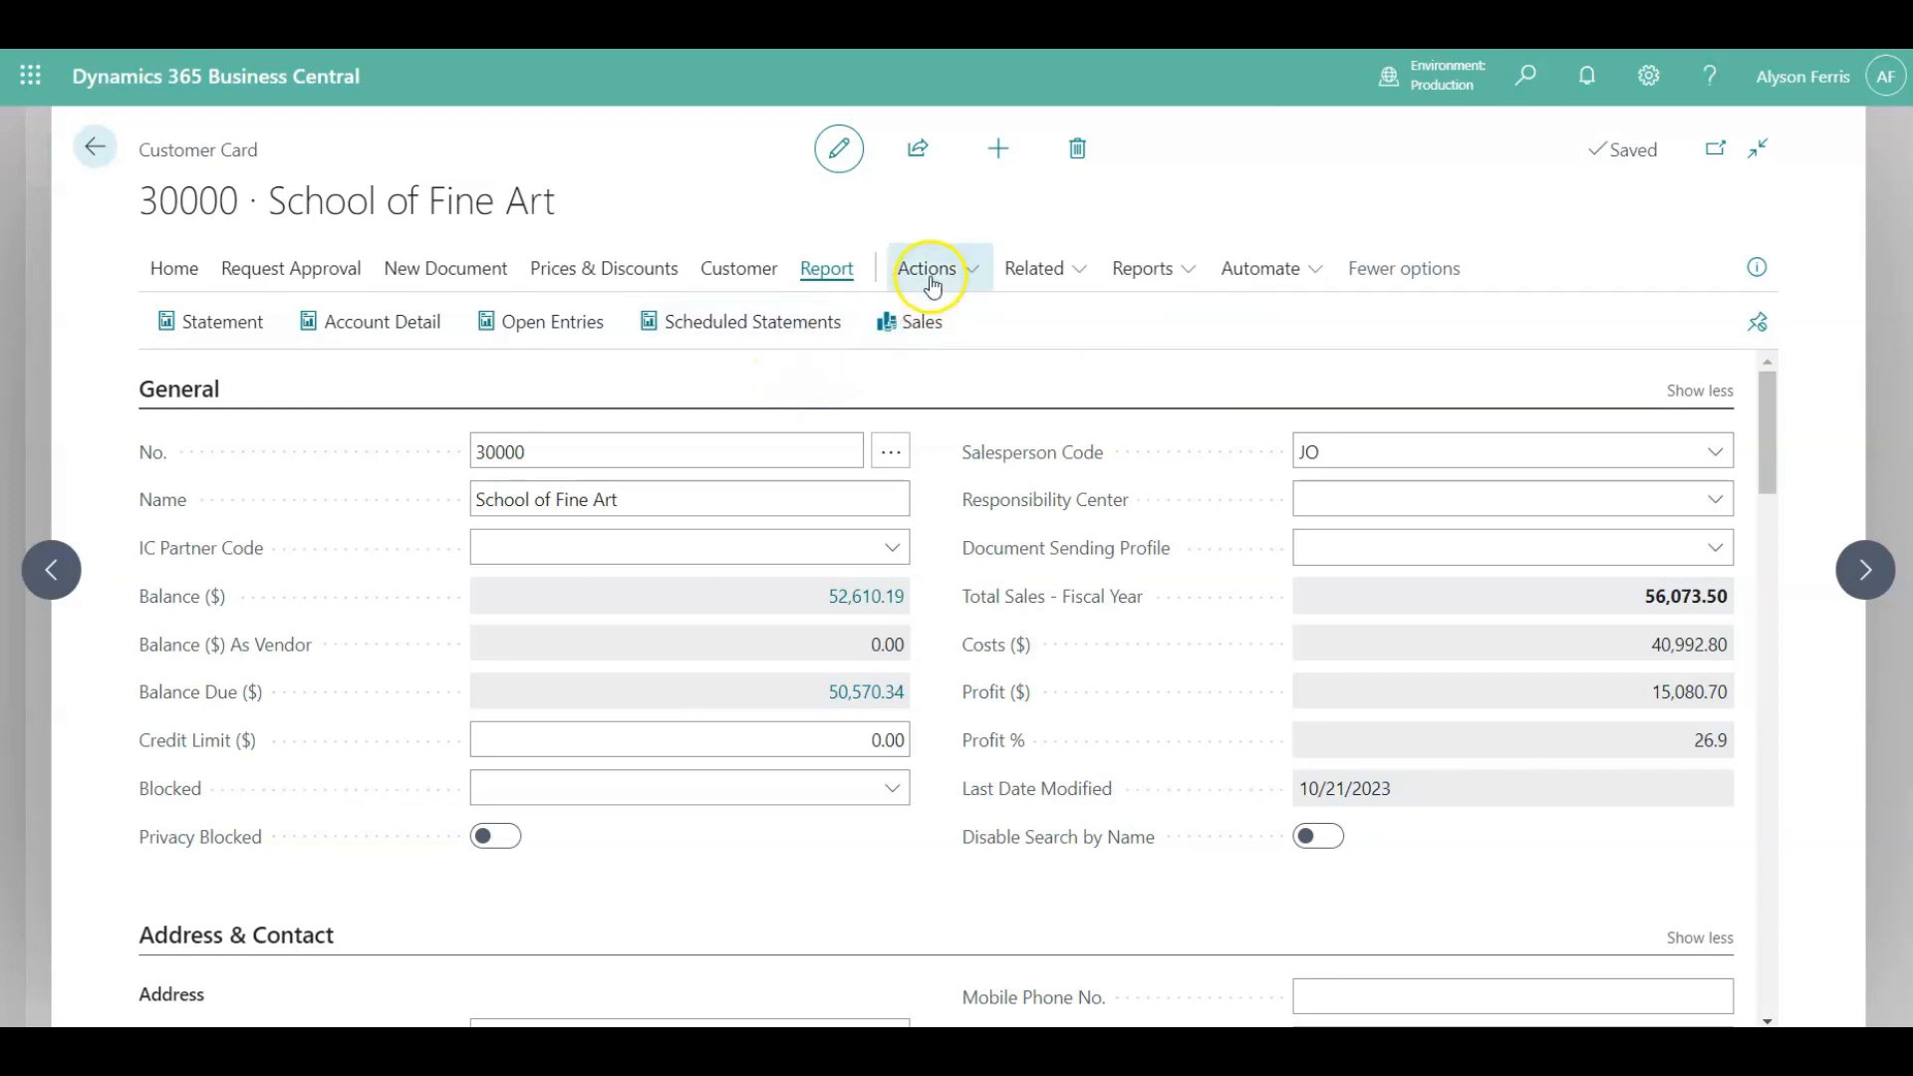
click(997, 149)
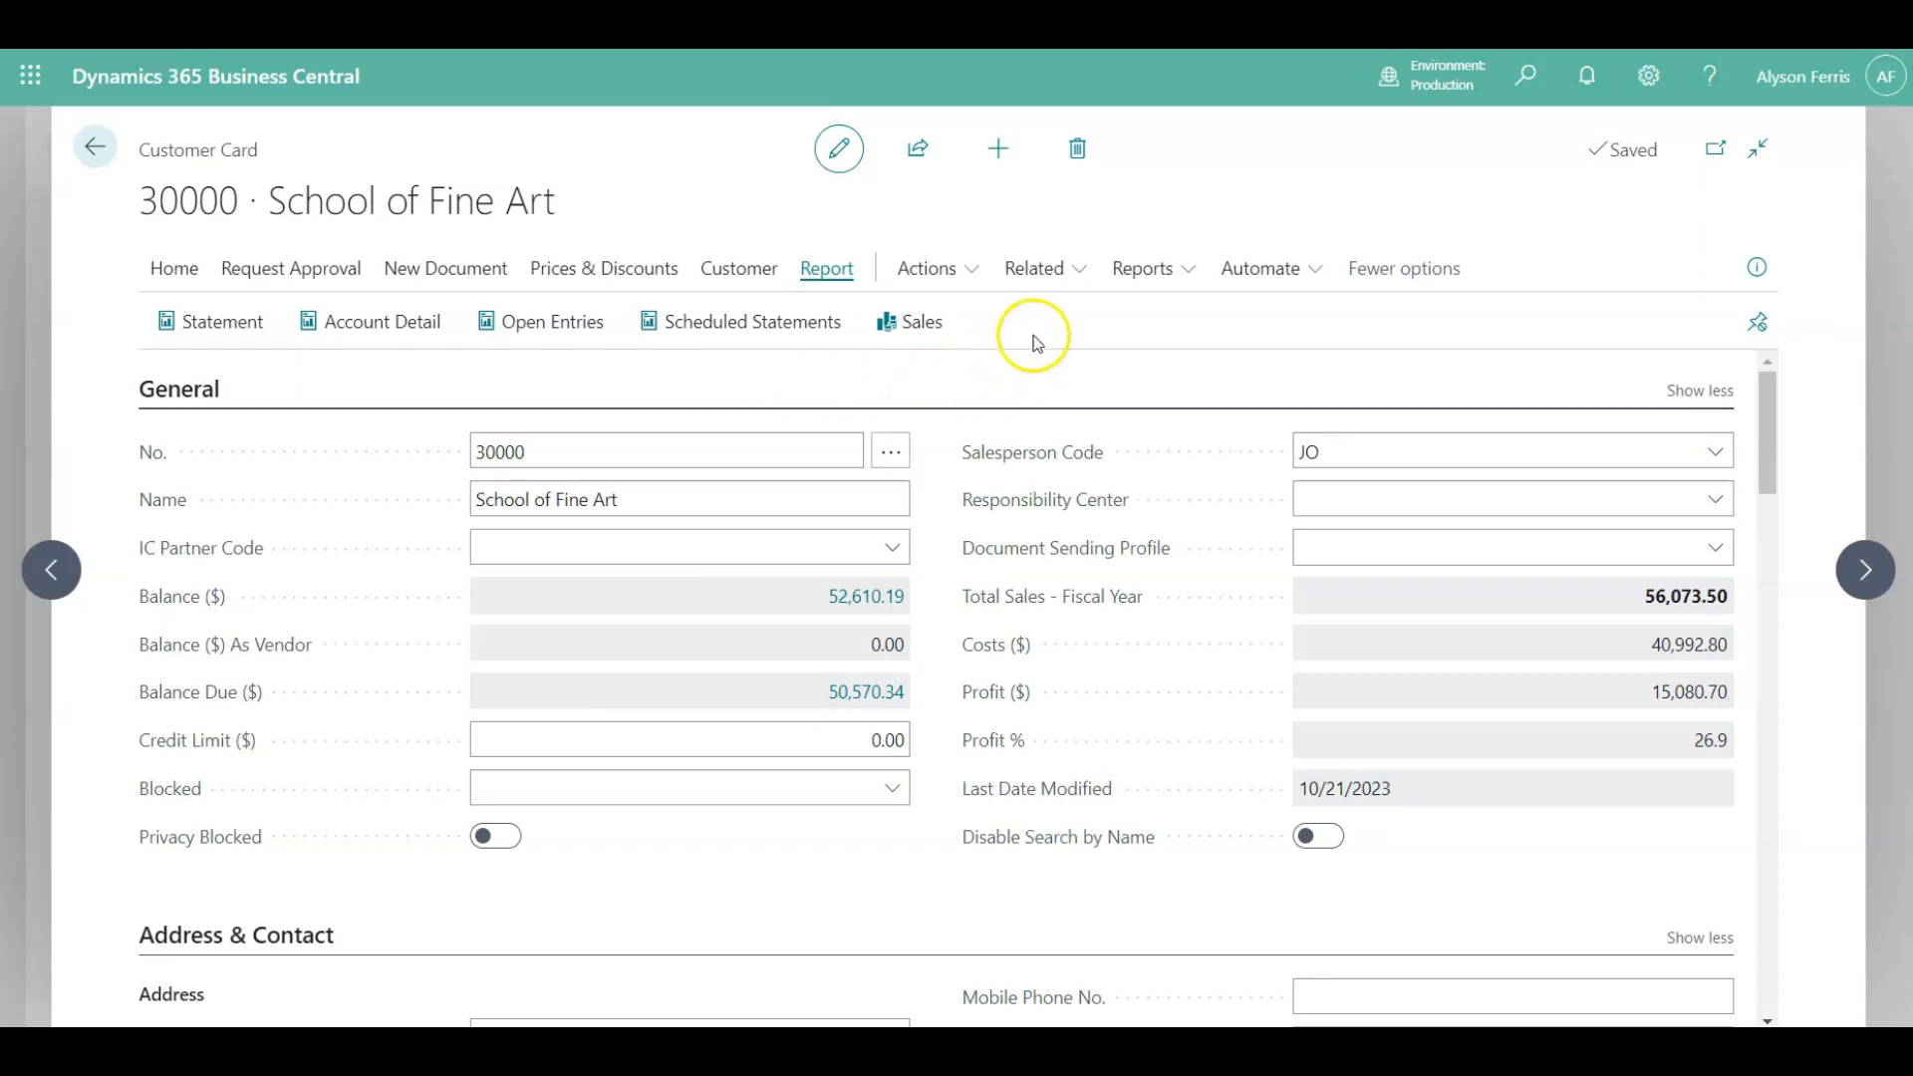
Open the customer templates from the Functions group of the card's actions.
click(955, 267)
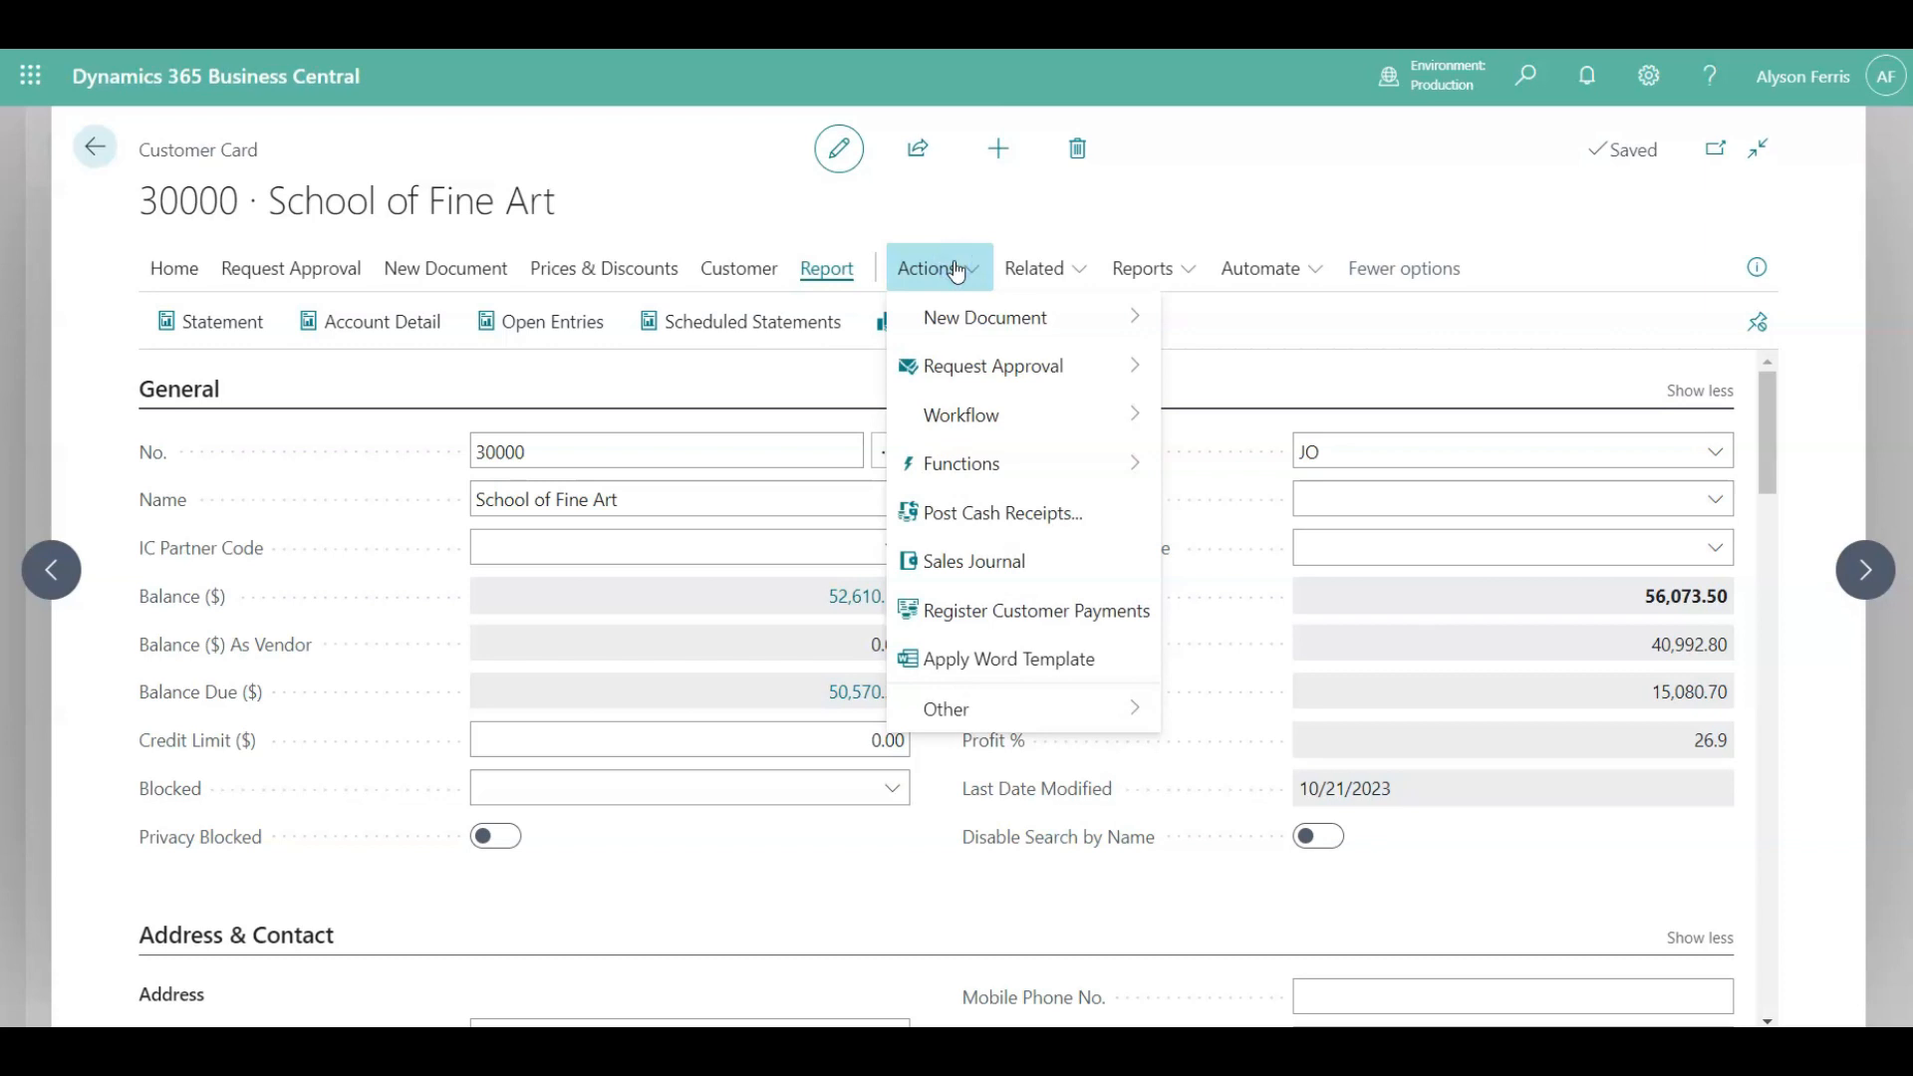
click(1007, 444)
click(1009, 466)
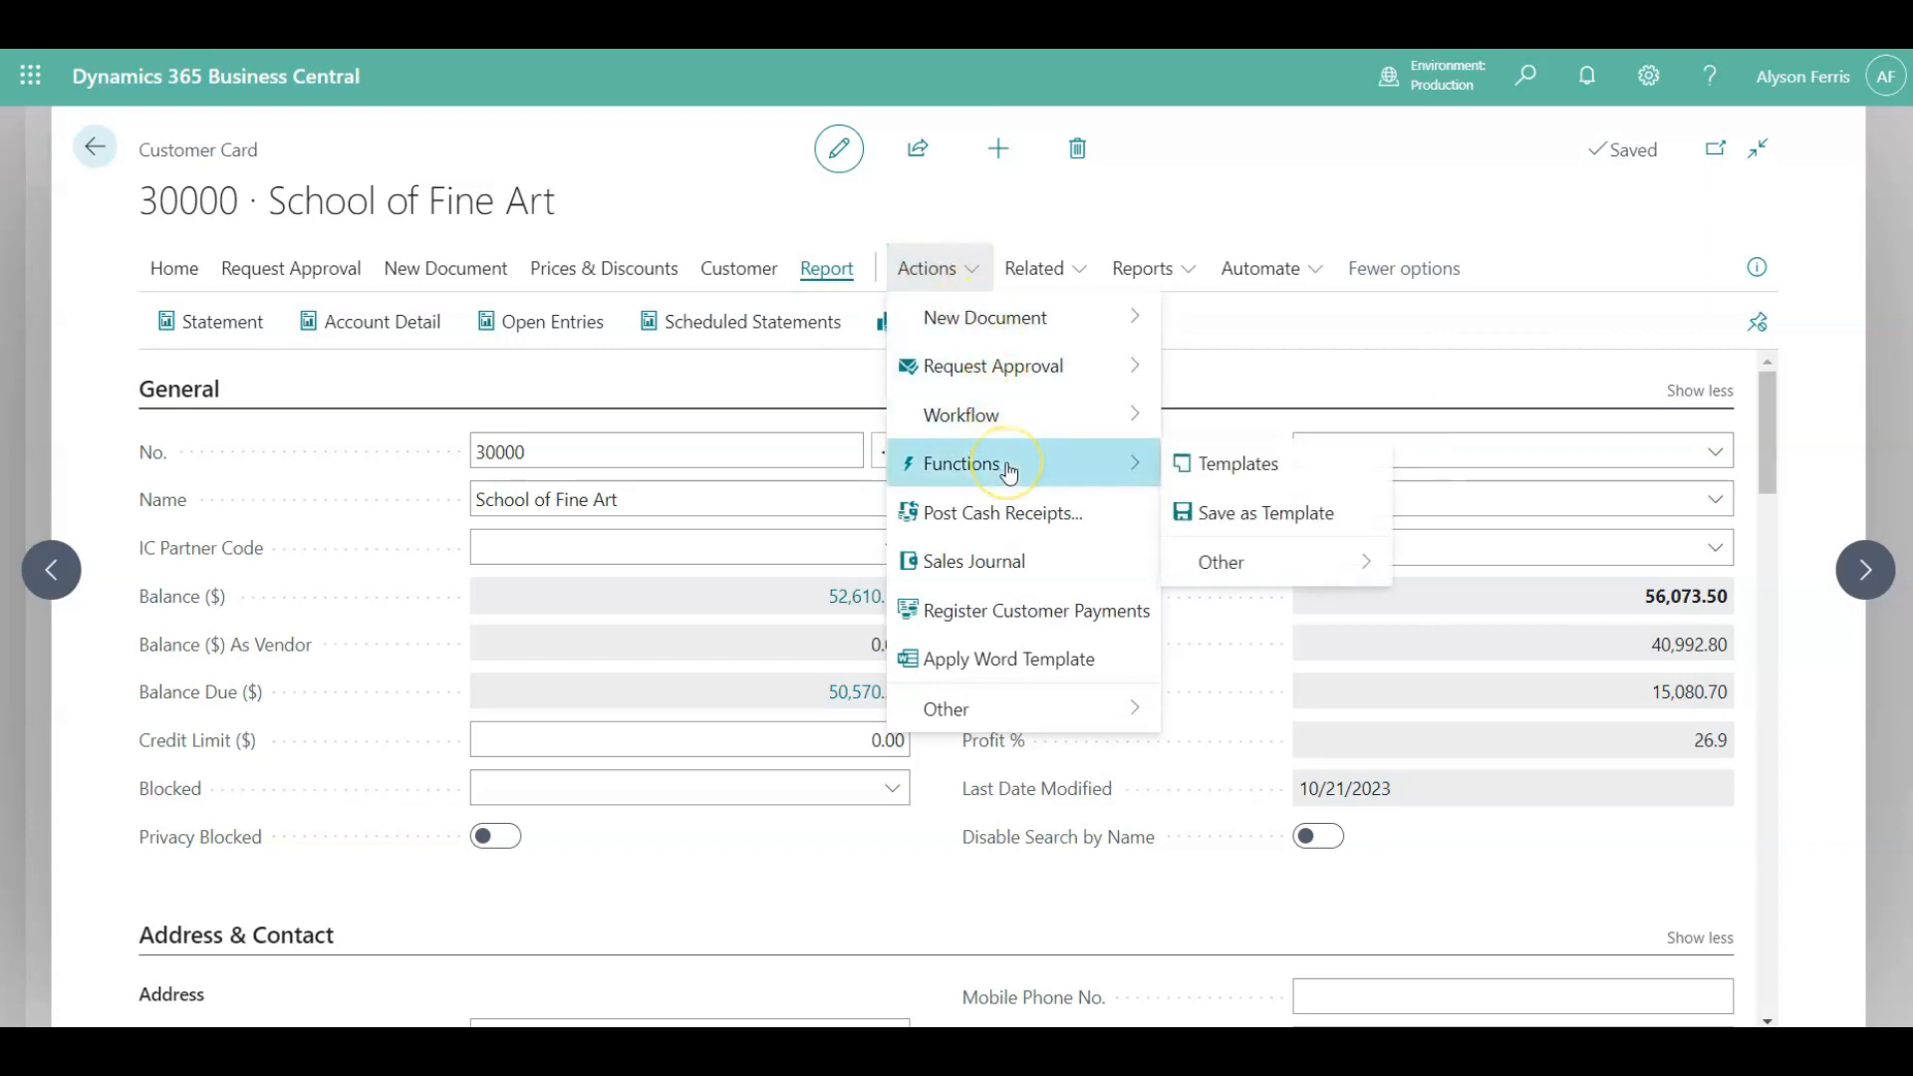
click(1260, 464)
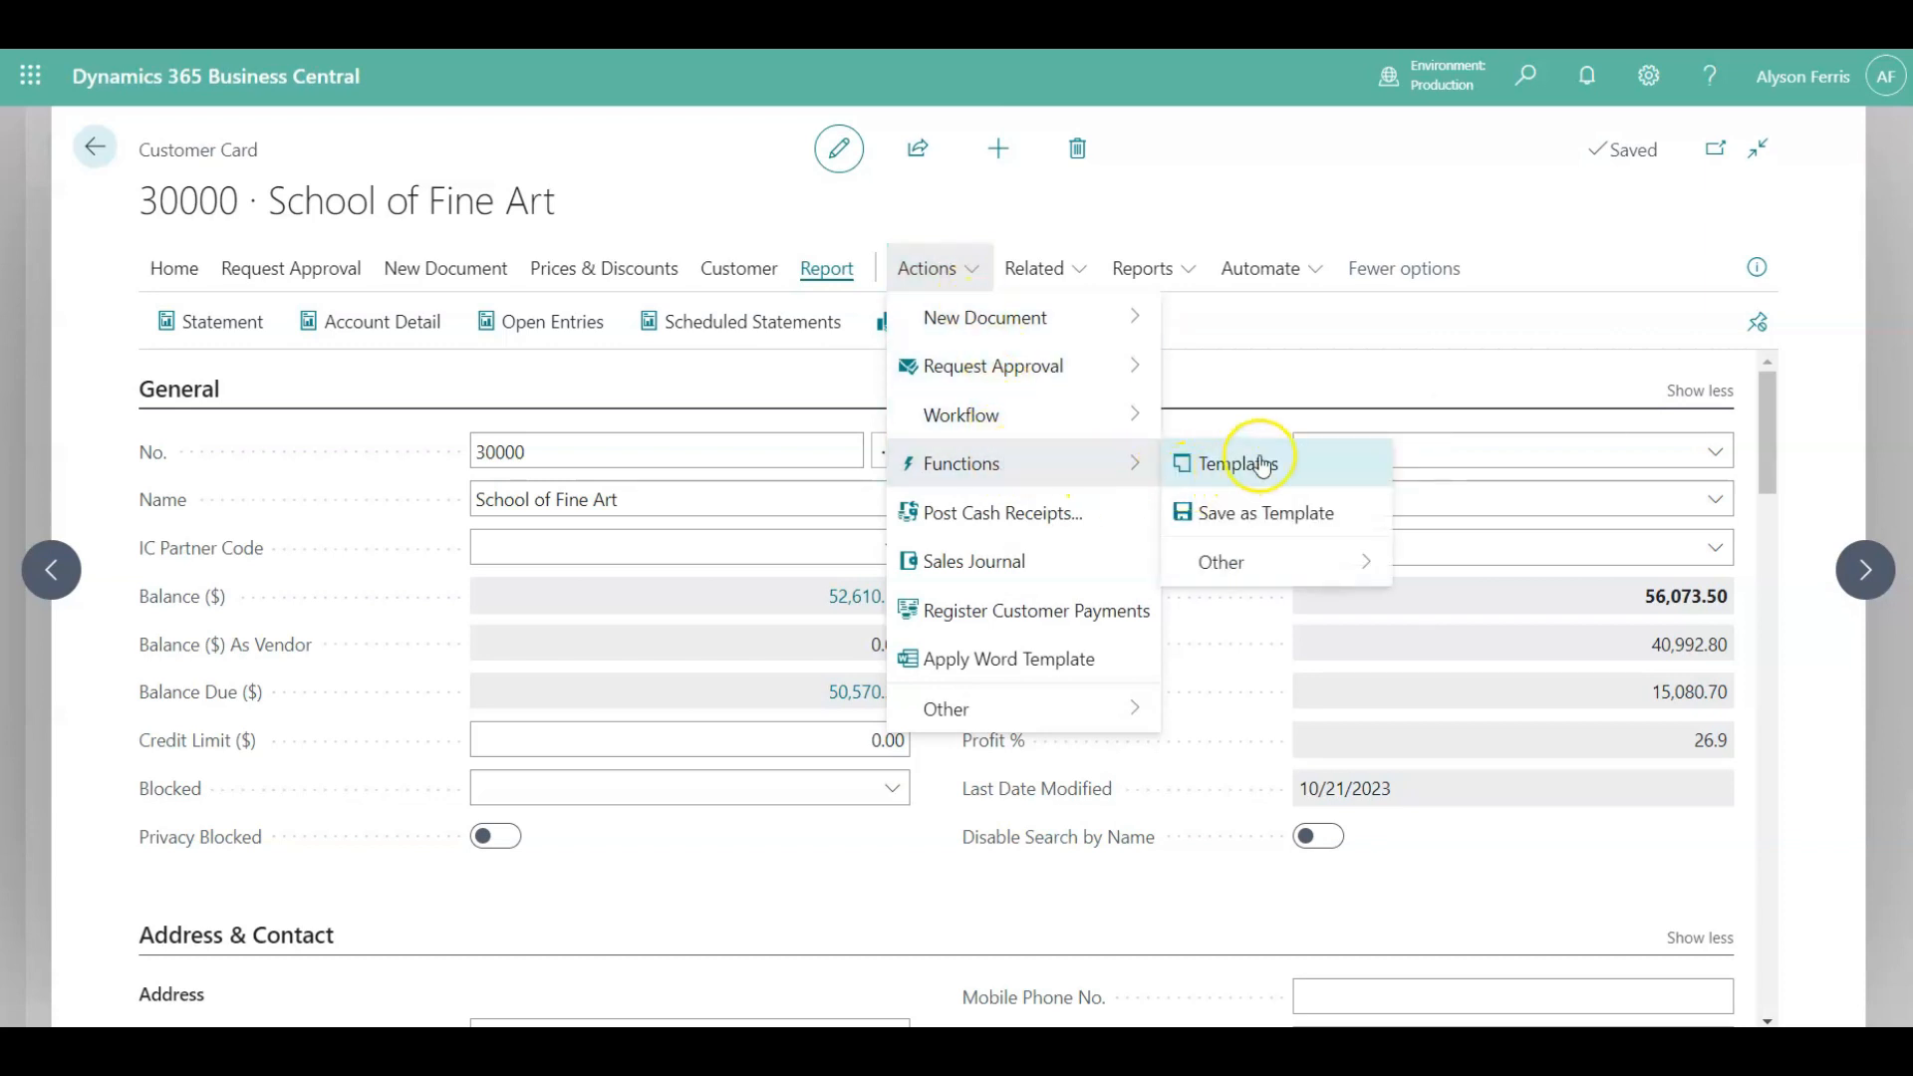